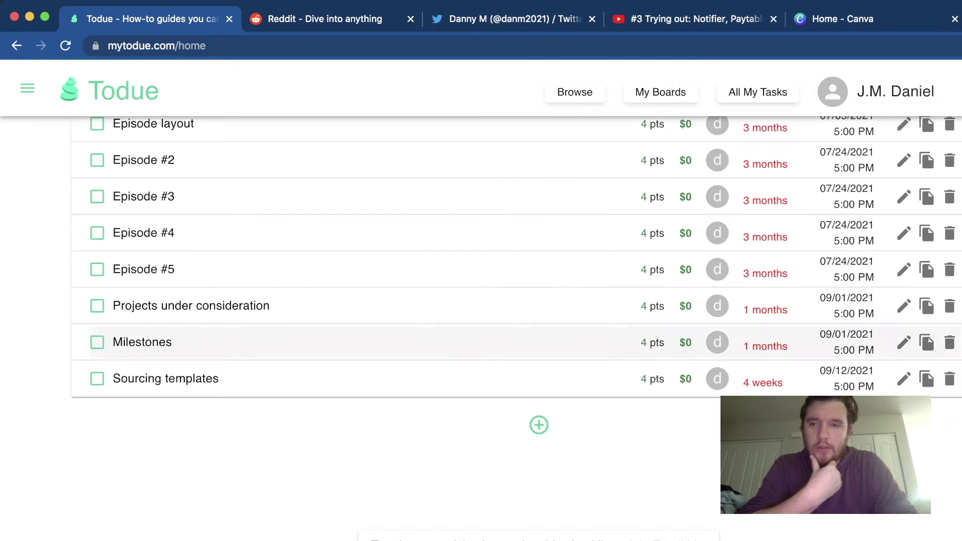
Open the Milestones task on the board and read through its list of subscriber milestones
{"action": "left_click", "coordinate": [143, 342]}
{"action": "scroll", "coordinate": [143, 342], "scroll_direction": "down", "scroll_amount": 2}
{"action": "left_click_drag", "start_coordinate": [131, 383], "coordinate": [213, 383]}
{"action": "left_click", "coordinate": [183, 385]}
{"action": "left_click", "coordinate": [213, 383]}
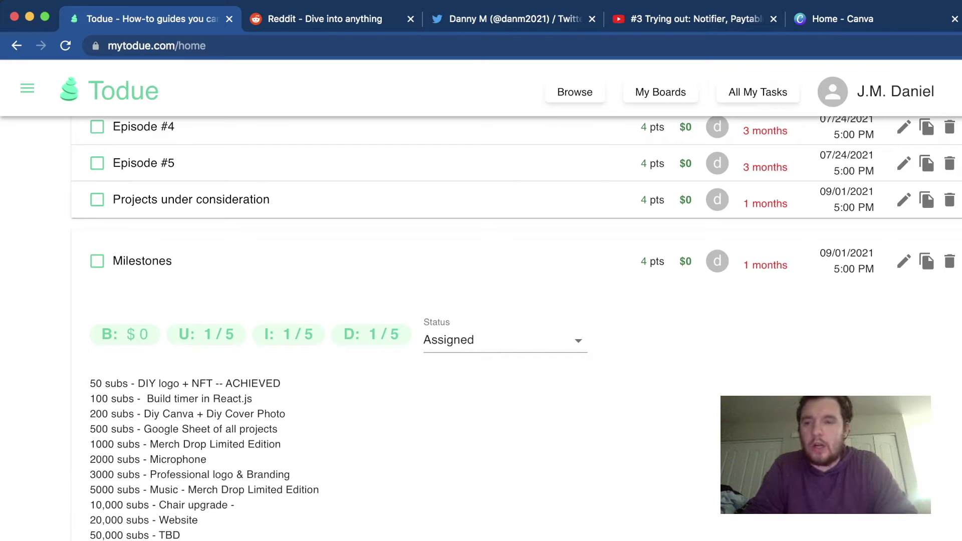
{"action": "left_click_drag", "start_coordinate": [146, 383], "coordinate": [182, 384]}
{"action": "scroll", "coordinate": [516, 326], "scroll_direction": "up", "scroll_amount": 5}
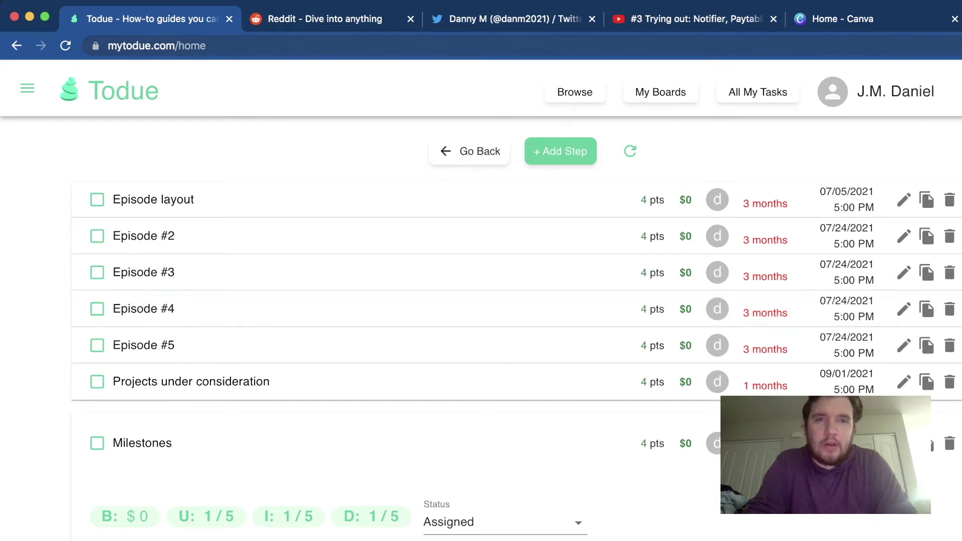
Switch to Canva and look over the home page's suggested formats and the existing Moonlight MVP design
{"action": "left_click", "coordinate": [842, 19]}
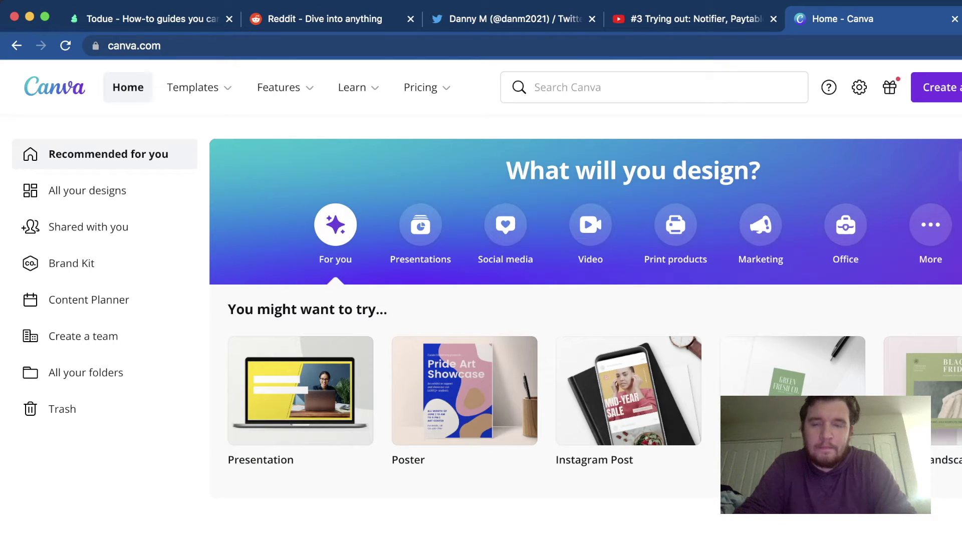
{"action": "scroll", "coordinate": [585, 301], "scroll_direction": "down", "scroll_amount": 5}
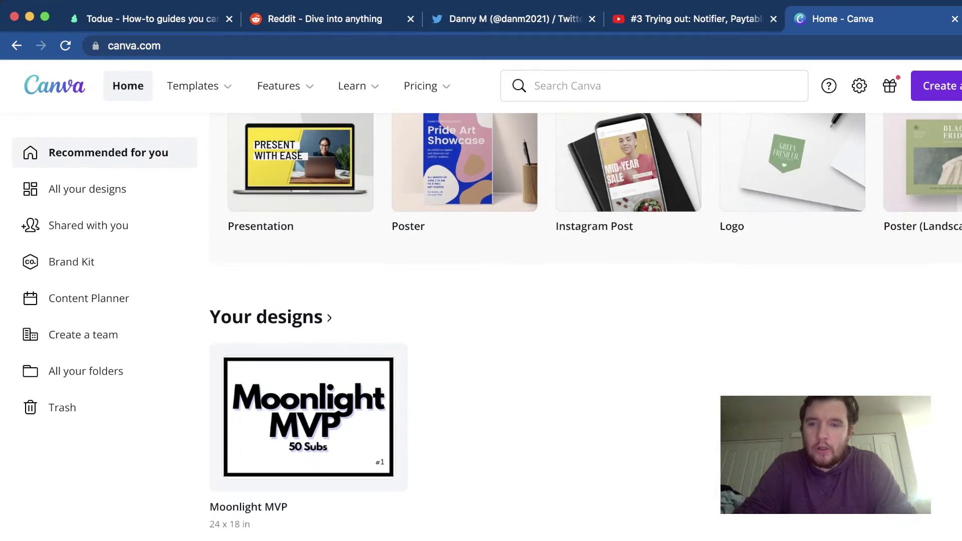
{"action": "scroll", "coordinate": [301, 173], "scroll_direction": "down", "scroll_amount": 1}
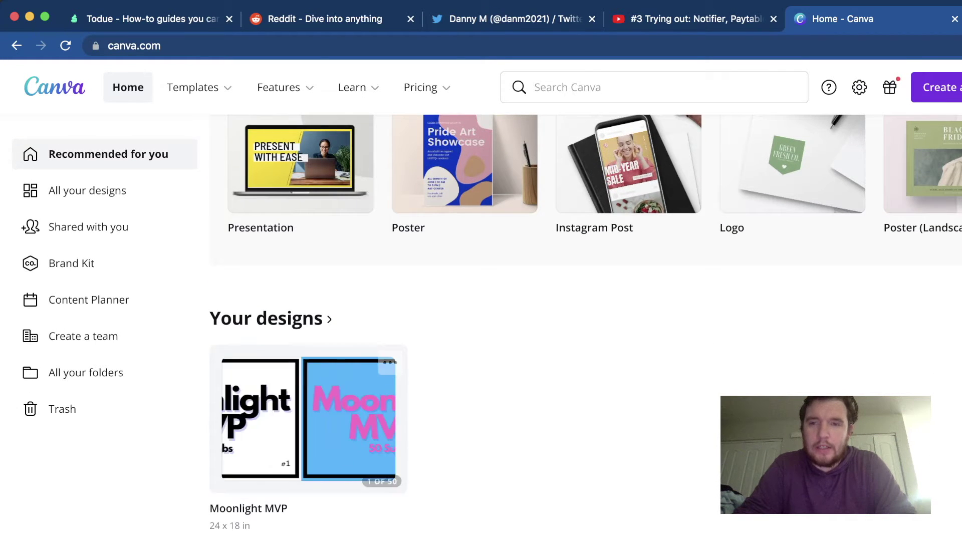
{"action": "scroll", "coordinate": [585, 326], "scroll_direction": "up", "scroll_amount": 1}
{"action": "scroll", "coordinate": [451, 301], "scroll_direction": "up", "scroll_amount": 2}
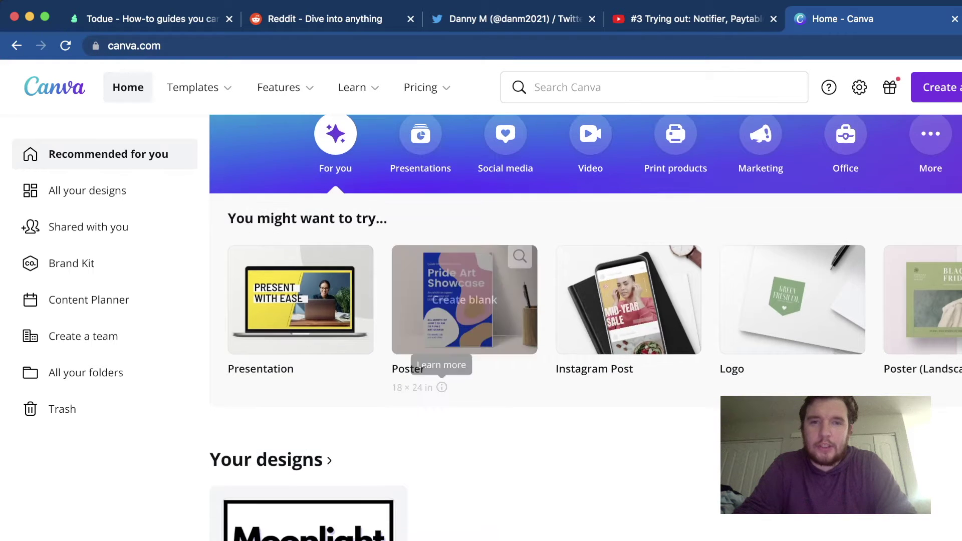
{"action": "scroll", "coordinate": [464, 381], "scroll_direction": "up", "scroll_amount": 3}
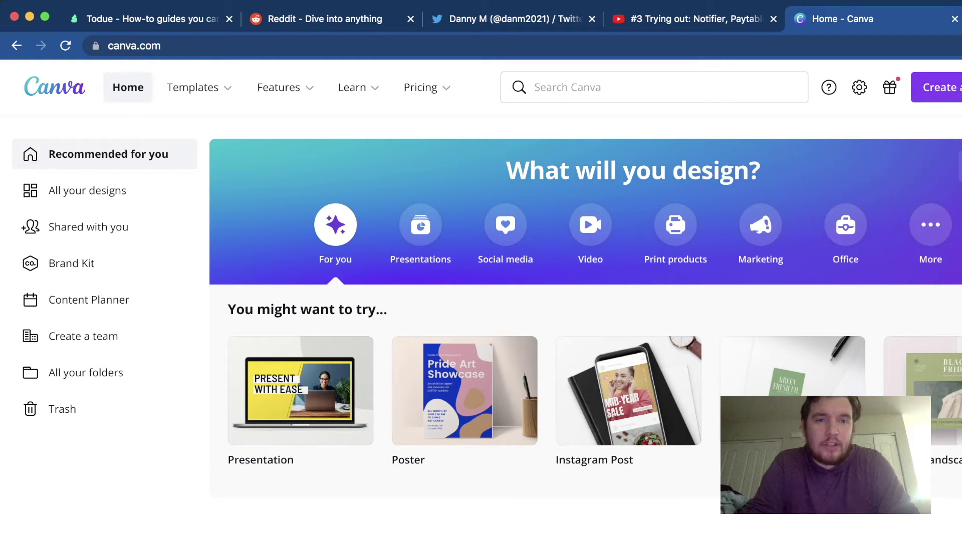
Create a blank logo design and add a default heading near the middle of the page
{"action": "left_click", "coordinate": [952, 87]}
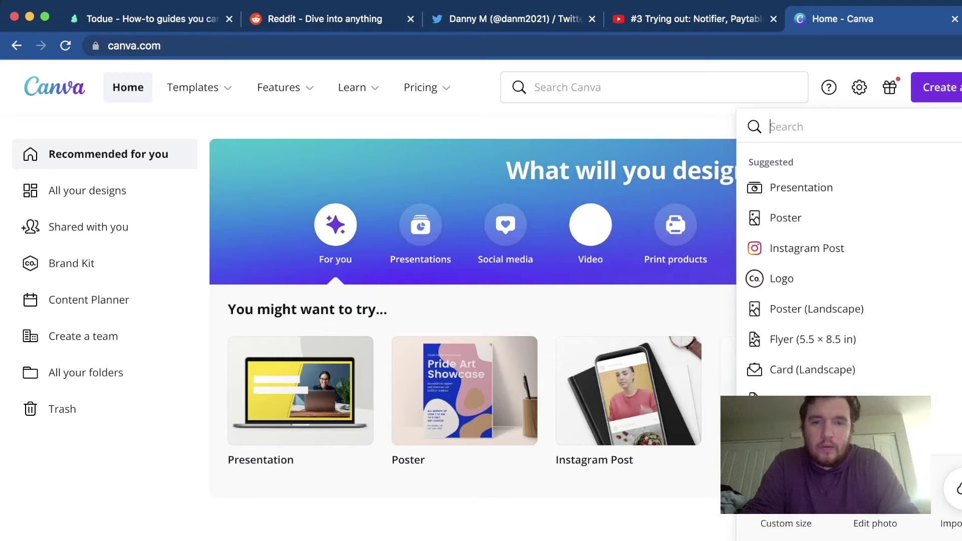
{"action": "left_click", "coordinate": [590, 308]}
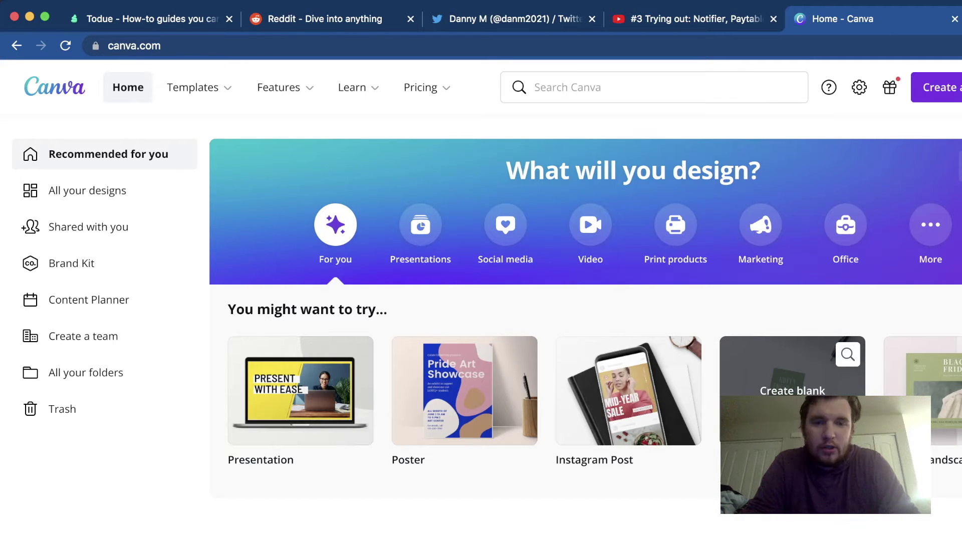
{"action": "left_click", "coordinate": [793, 391]}
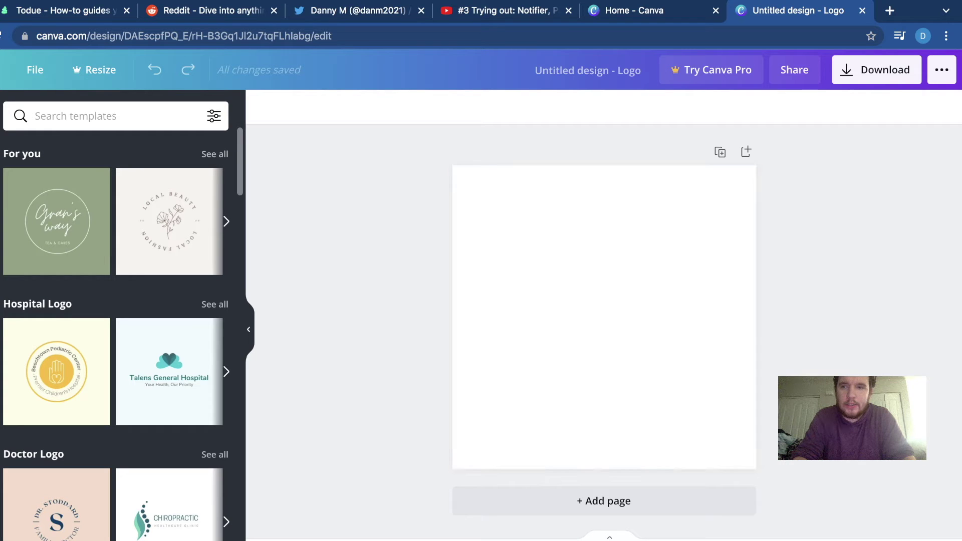
{"action": "left_click", "coordinate": [116, 116]}
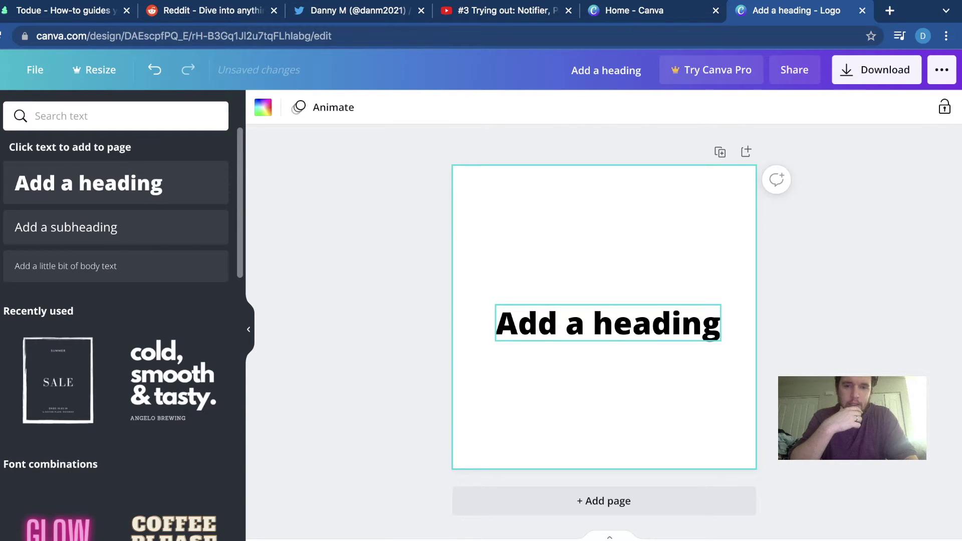
{"action": "left_click_drag", "start_coordinate": [609, 322], "coordinate": [614, 317]}
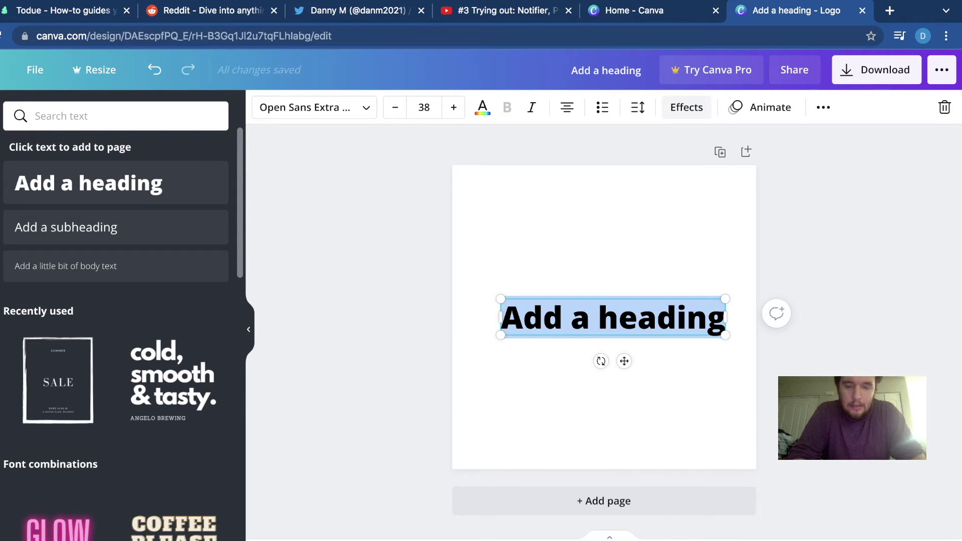
Apply the Splice text effect to the heading
{"action": "left_click", "coordinate": [686, 107]}
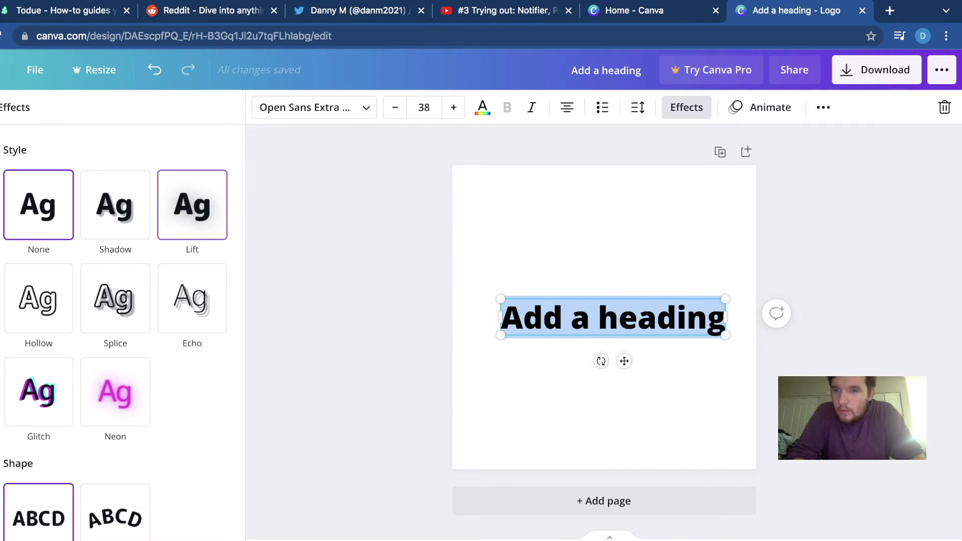
{"action": "left_click", "coordinate": [115, 298]}
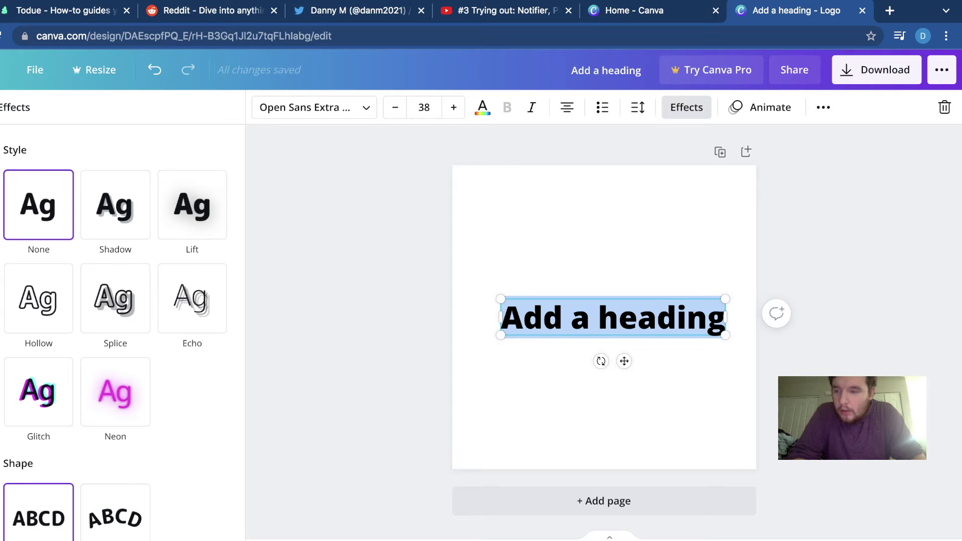
{"action": "left_click", "coordinate": [577, 241]}
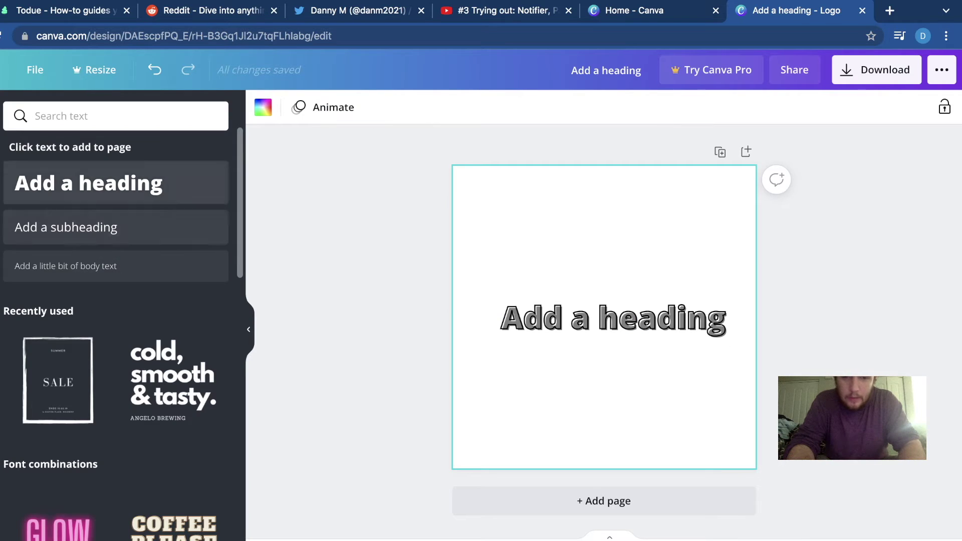
Give the heading the Shadow text effect with an offset of 74 and a direction of -42
{"action": "left_click", "coordinate": [612, 318]}
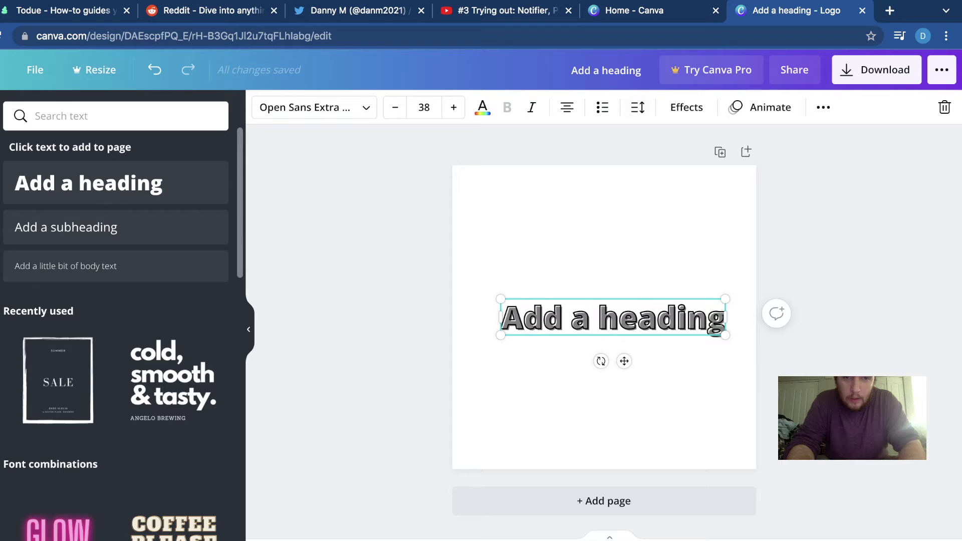
{"action": "left_click", "coordinate": [687, 108]}
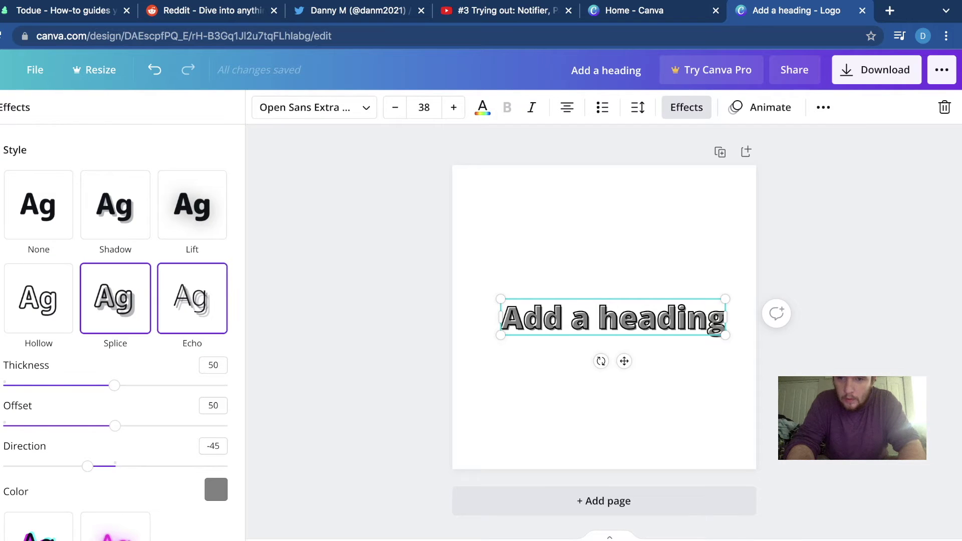
{"action": "left_click", "coordinate": [192, 298]}
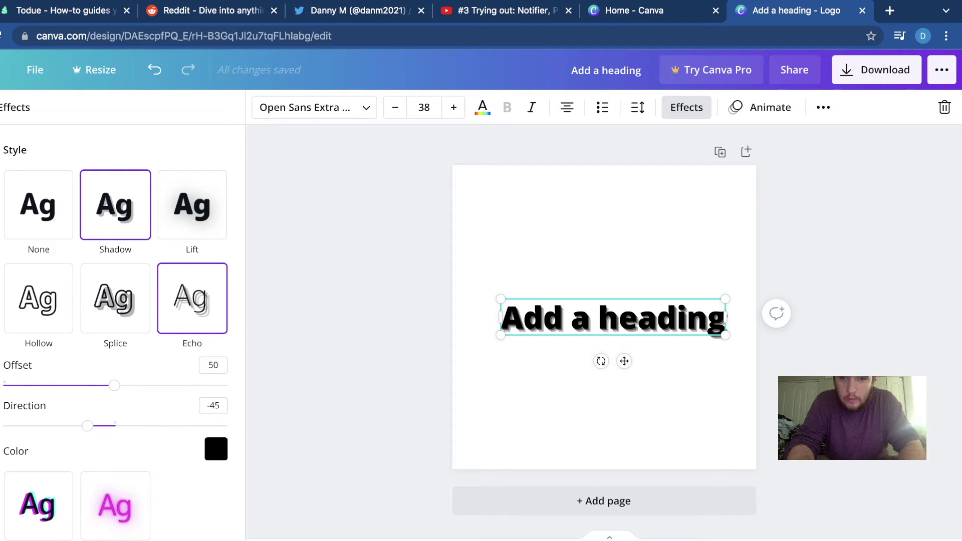
{"action": "left_click", "coordinate": [115, 204]}
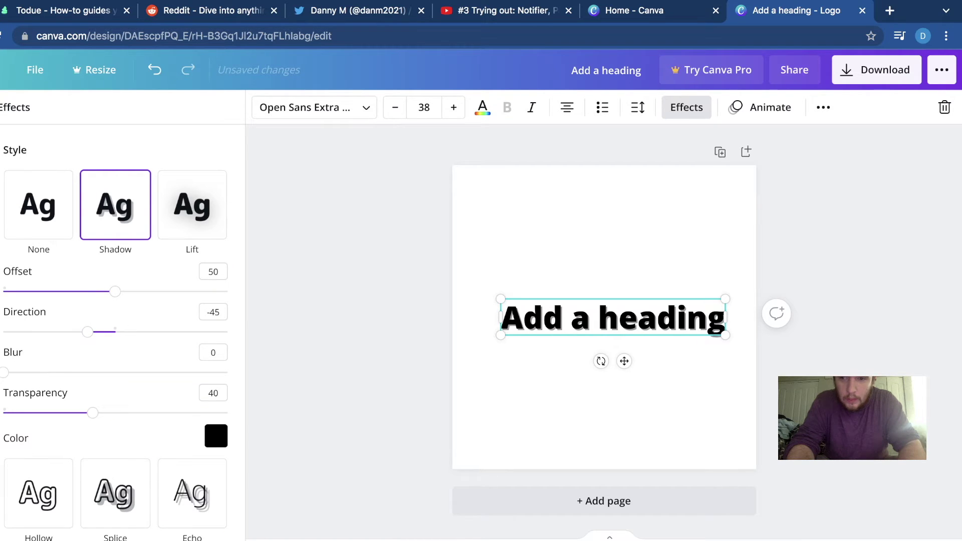
{"action": "left_click_drag", "start_coordinate": [115, 292], "coordinate": [169, 291]}
{"action": "left_click_drag", "start_coordinate": [175, 291], "coordinate": [133, 291]}
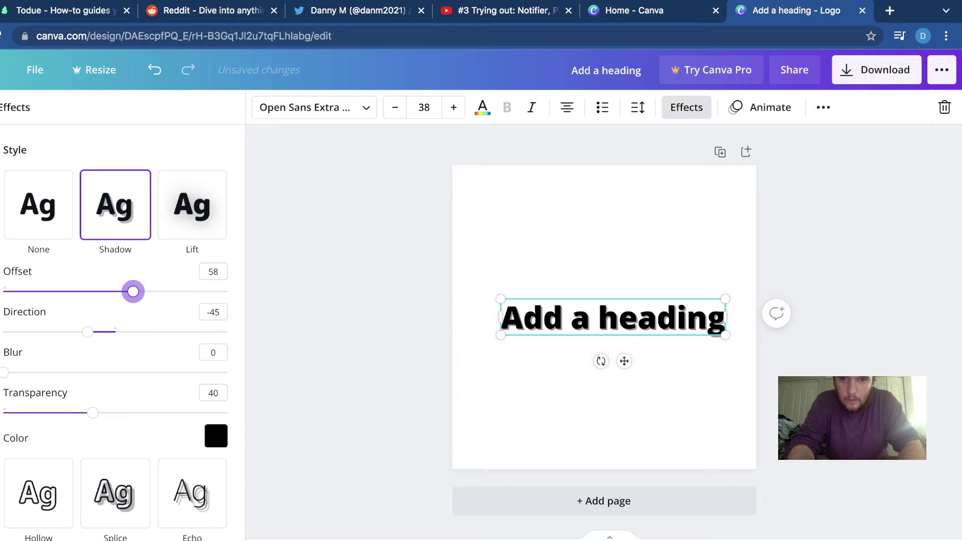
{"action": "mouse_move", "coordinate": [87, 332]}
{"action": "left_mouse_down"}
{"action": "mouse_move", "coordinate": [130, 331]}
{"action": "mouse_move", "coordinate": [52, 331]}
{"action": "mouse_move", "coordinate": [89, 332]}
{"action": "left_mouse_up"}
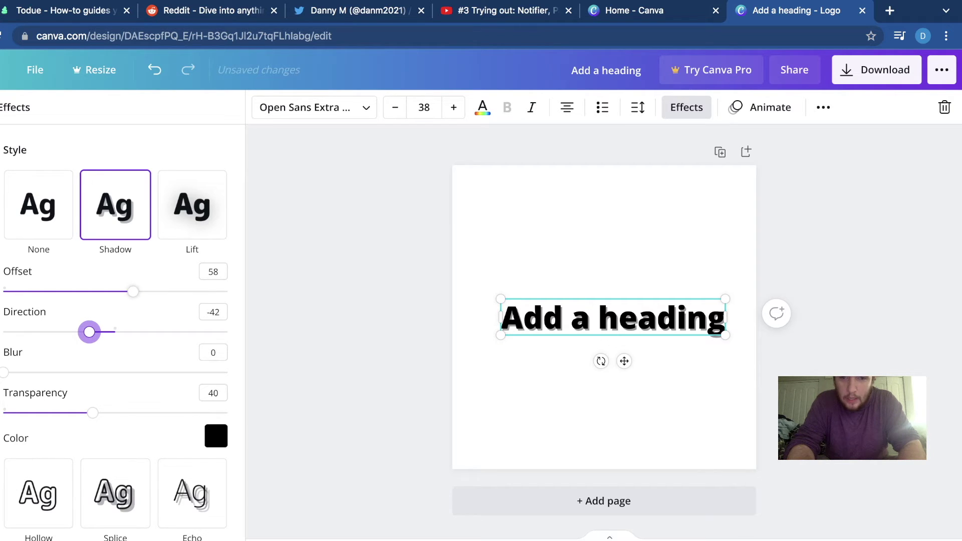
{"action": "left_click_drag", "start_coordinate": [132, 291], "coordinate": [180, 291]}
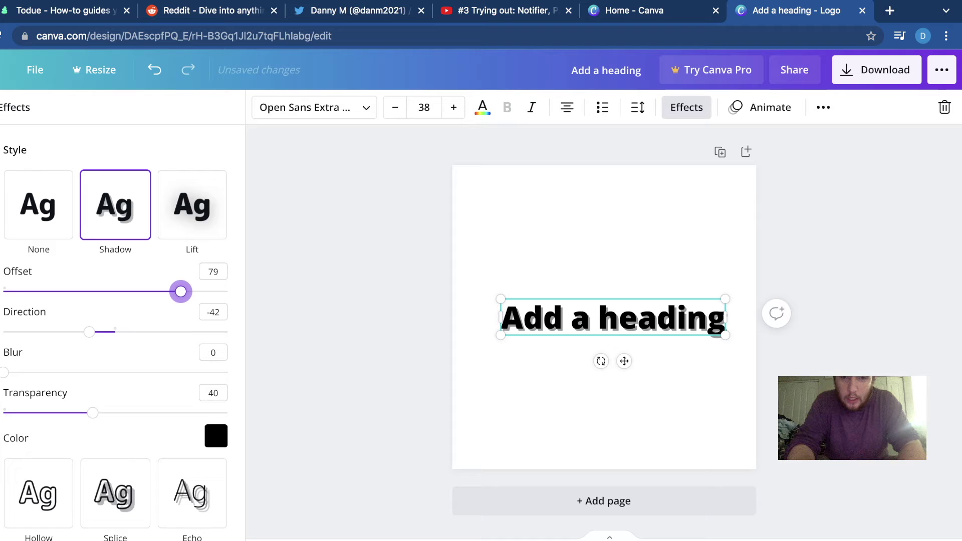
{"action": "mouse_move", "coordinate": [181, 291]}
{"action": "left_mouse_down"}
{"action": "mouse_move", "coordinate": [194, 291]}
{"action": "mouse_move", "coordinate": [169, 291]}
{"action": "left_mouse_up"}
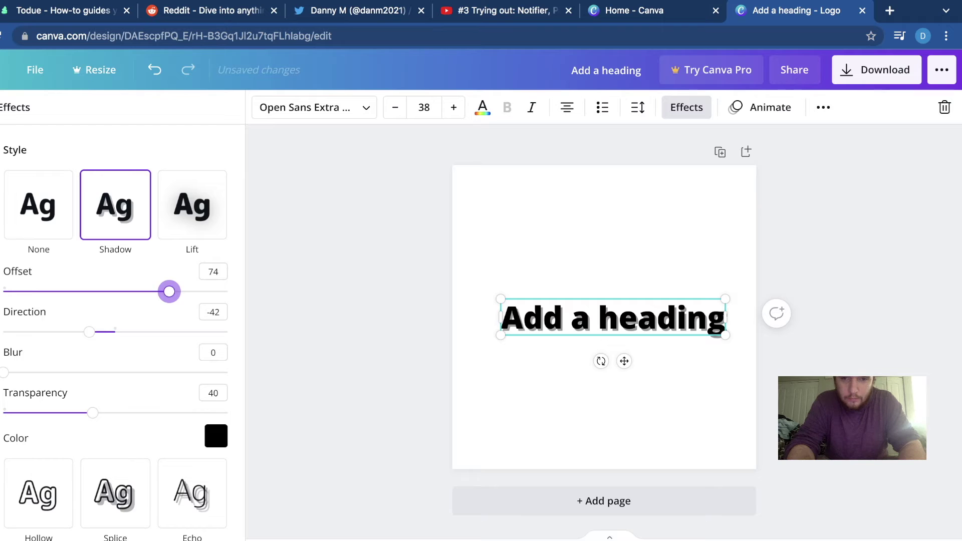
{"action": "left_click_drag", "start_coordinate": [169, 291], "coordinate": [169, 291]}
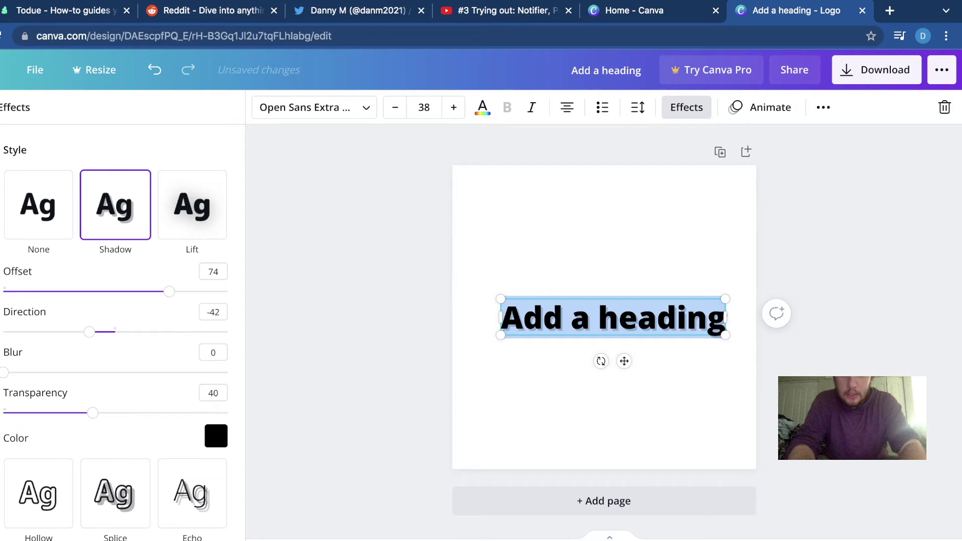
Replace the heading text with "Moonlight" on the first line and "MVP" on the second
{"action": "type", "text": "Moon"}
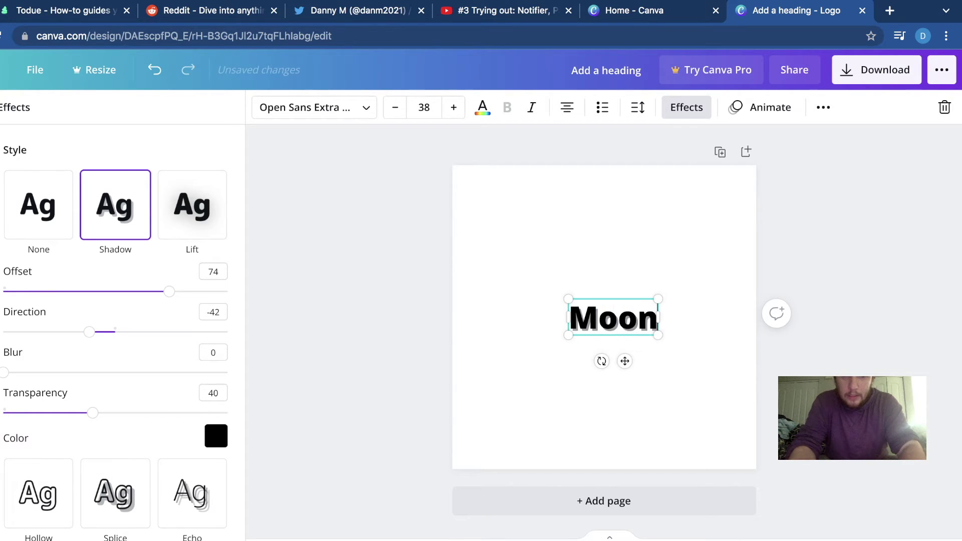
{"action": "type", "text": "light"}
{"action": "key", "text": "Return"}
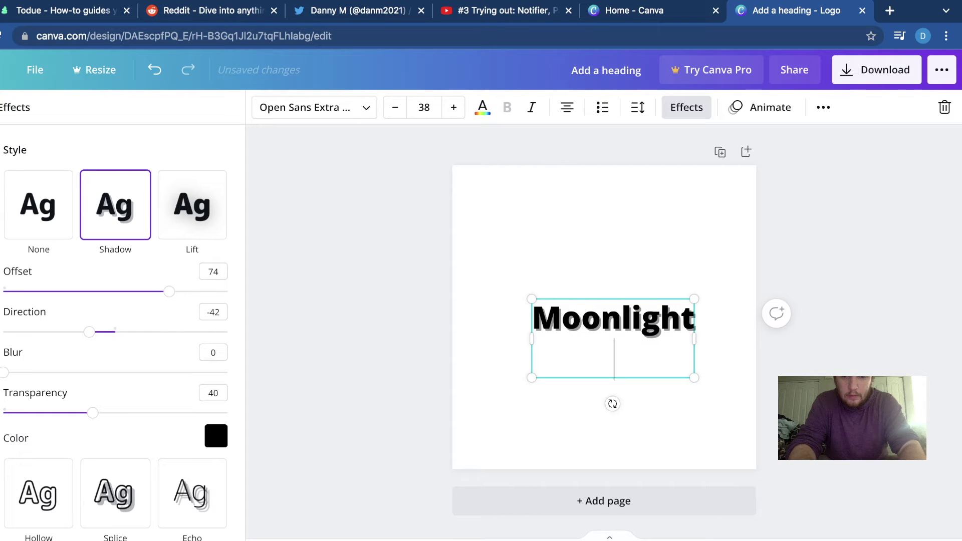
{"action": "type", "text": "MVP"}
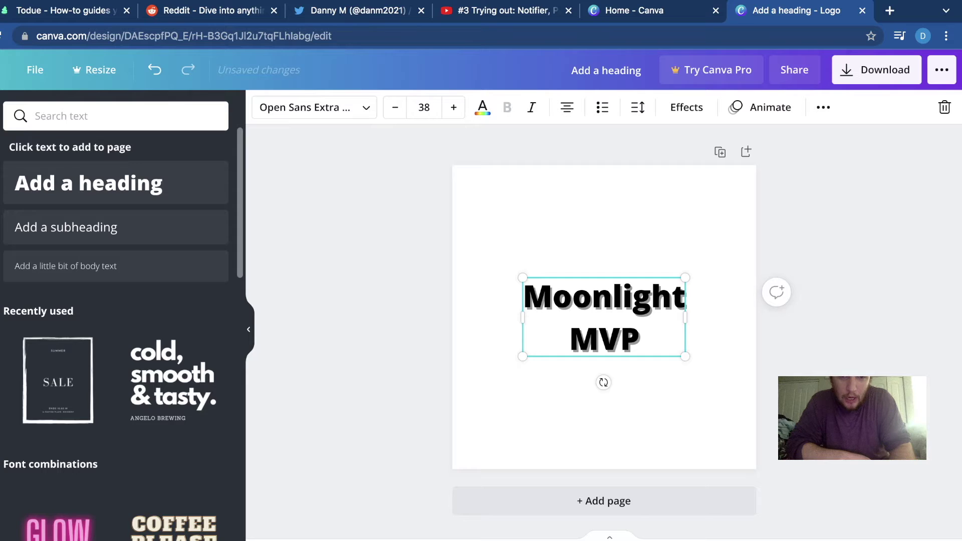
Enlarge the Moonlight MVP text to a font size of about 64 so it spans nearly the full page width
{"action": "left_click_drag", "start_coordinate": [523, 278], "coordinate": [467, 251]}
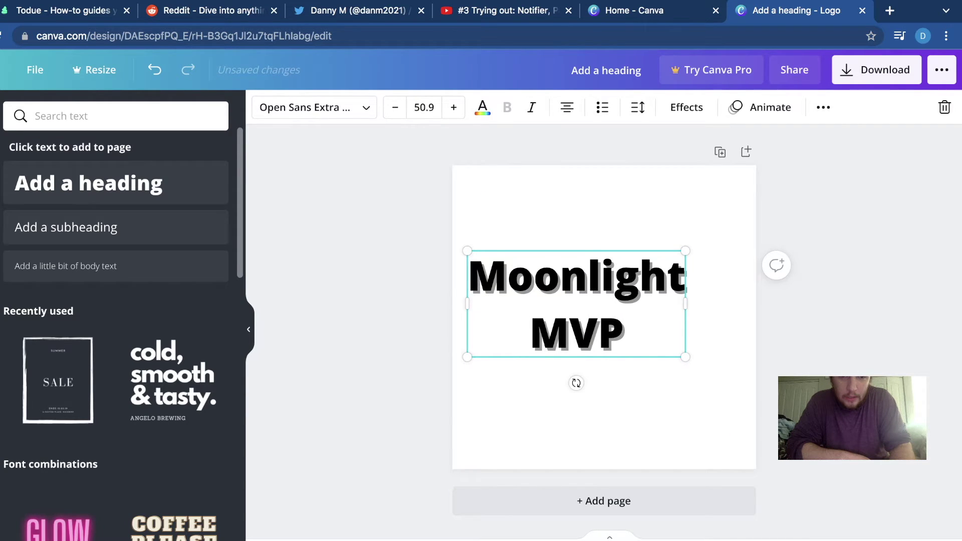
{"action": "left_click_drag", "start_coordinate": [685, 356], "coordinate": [742, 385]}
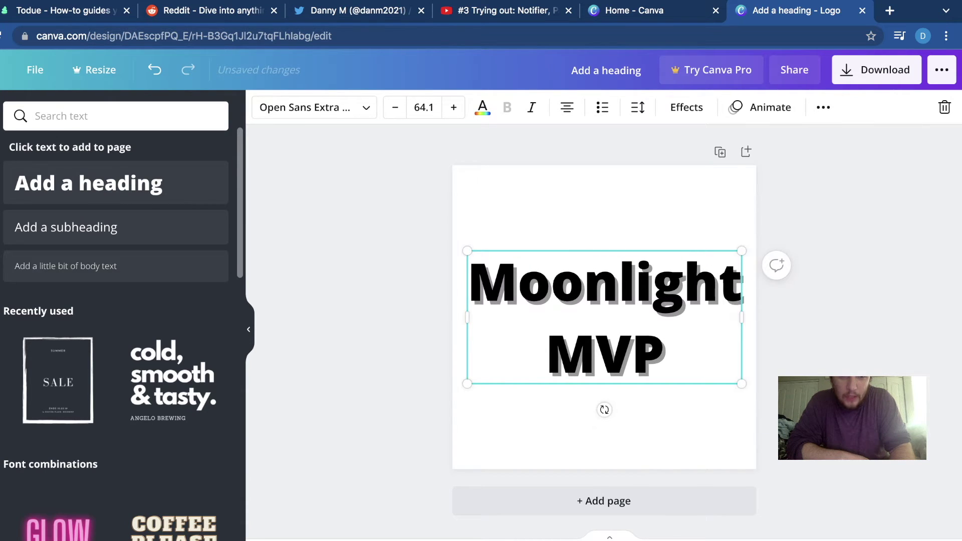
{"action": "left_click", "coordinate": [696, 429]}
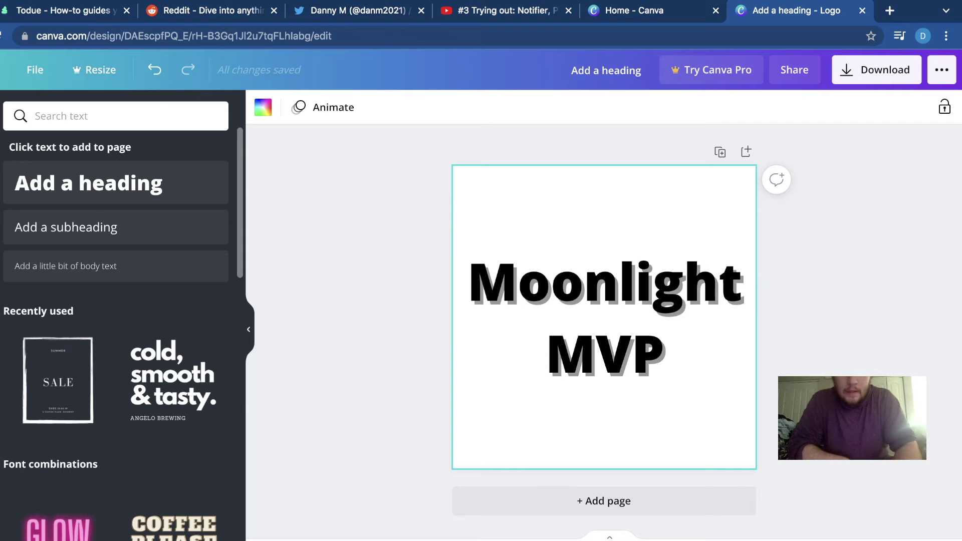
{"action": "left_click", "coordinate": [416, 217]}
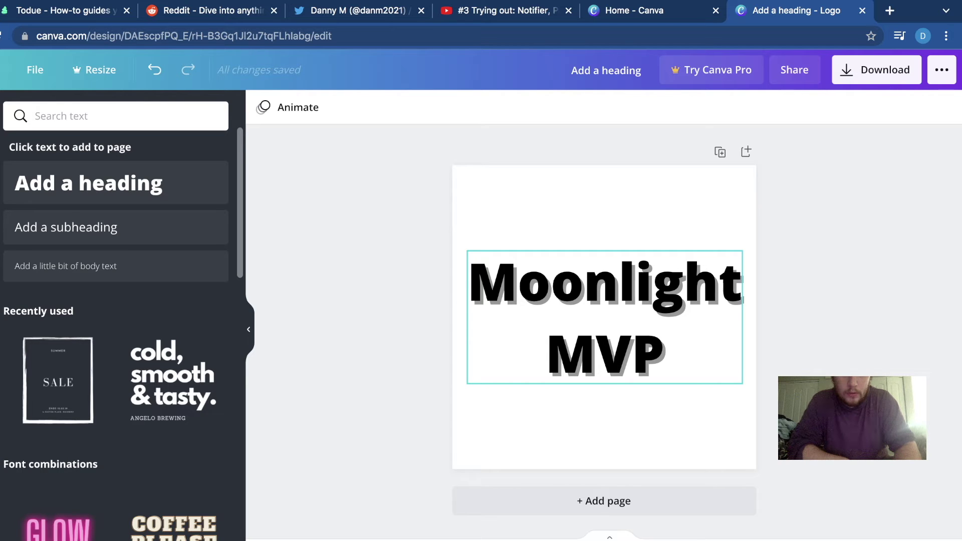
{"action": "left_click", "coordinate": [604, 426]}
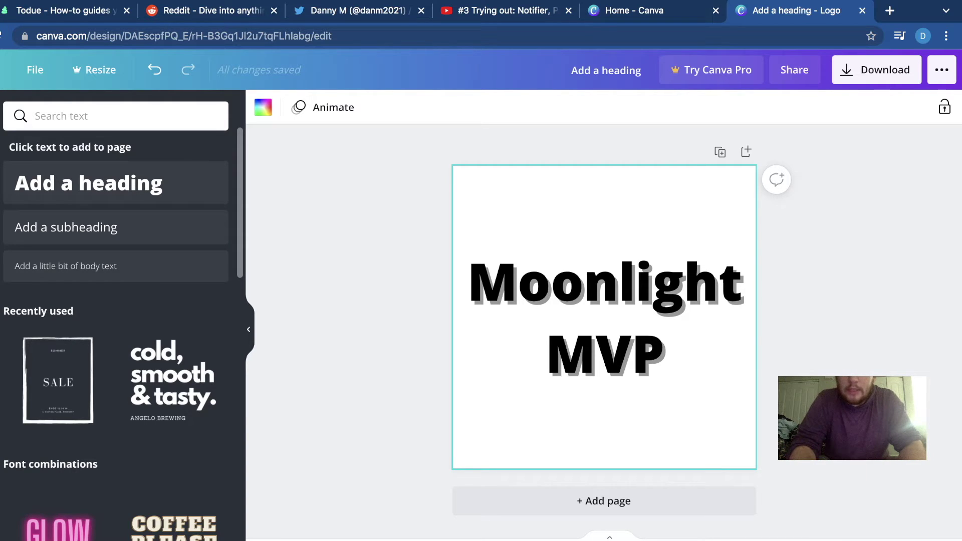
{"action": "left_click", "coordinate": [381, 179]}
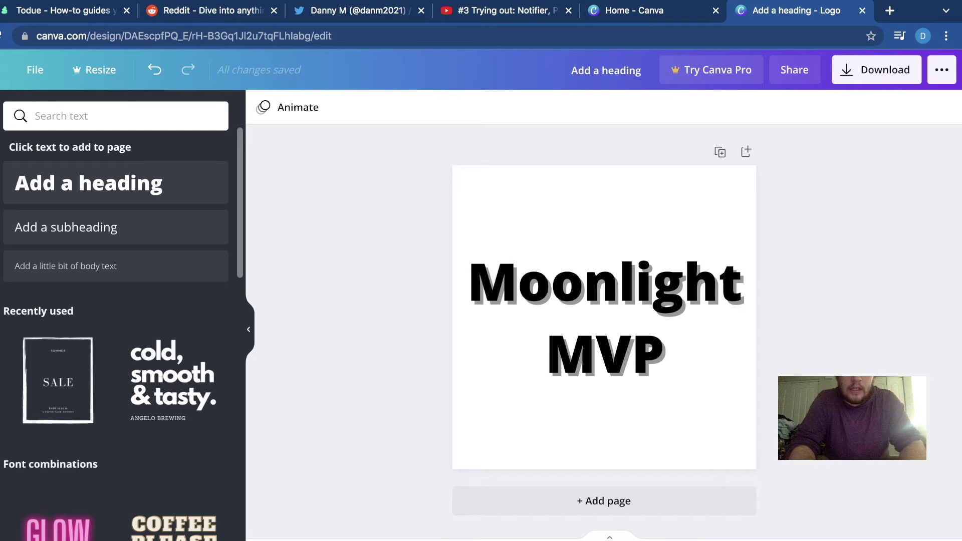
Compare violet #5e17eb, royal blue #5271ff and dark blue as the page background, and settle on royal blue
{"action": "left_click", "coordinate": [604, 426]}
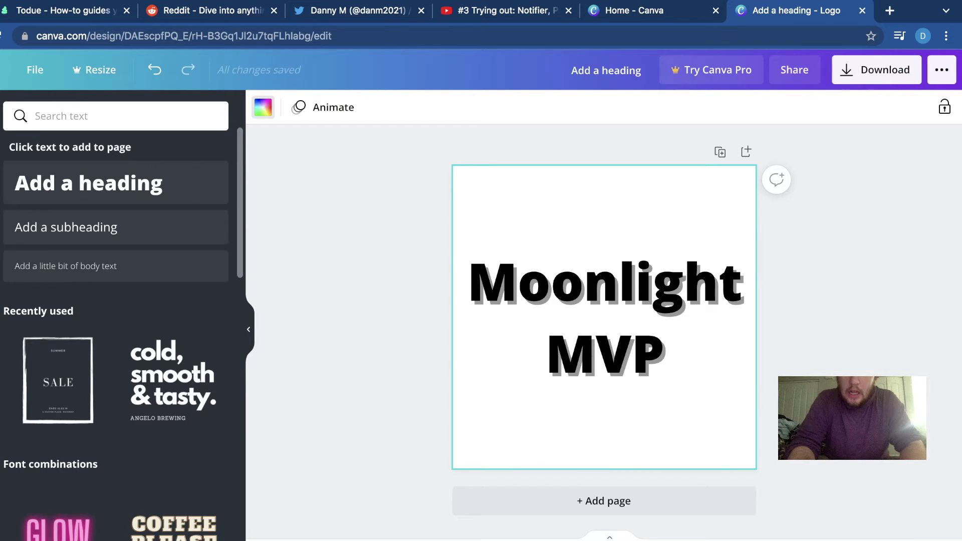
{"action": "left_click", "coordinate": [263, 107]}
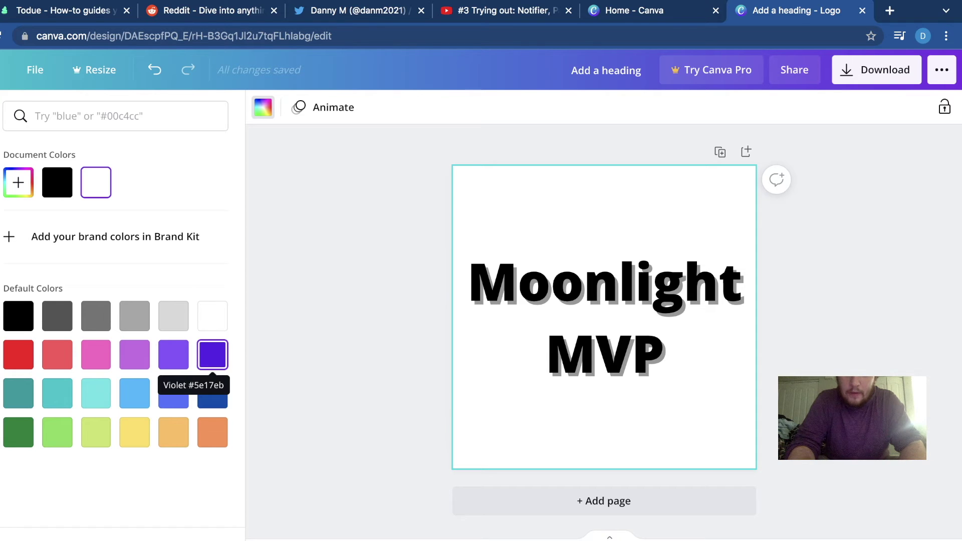
{"action": "left_click", "coordinate": [213, 355]}
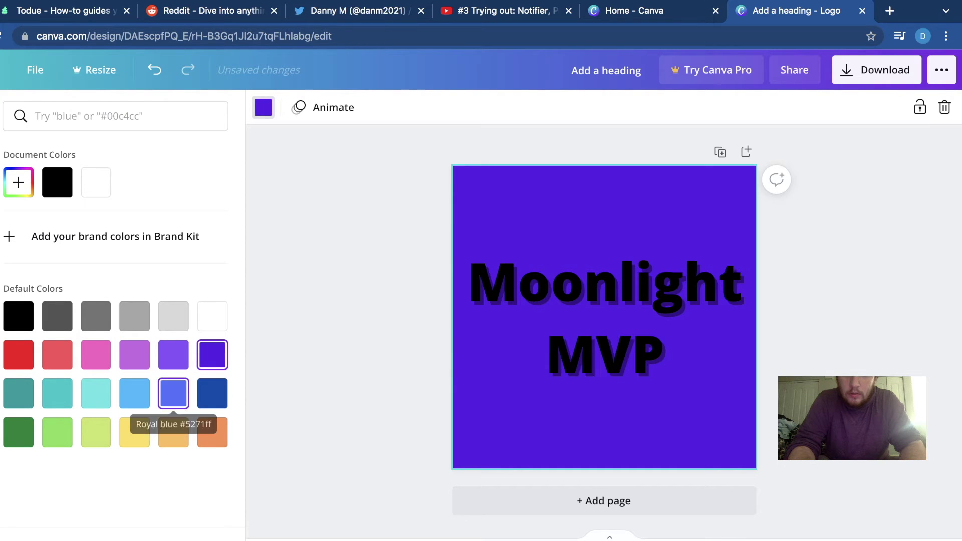
{"action": "left_click", "coordinate": [174, 392]}
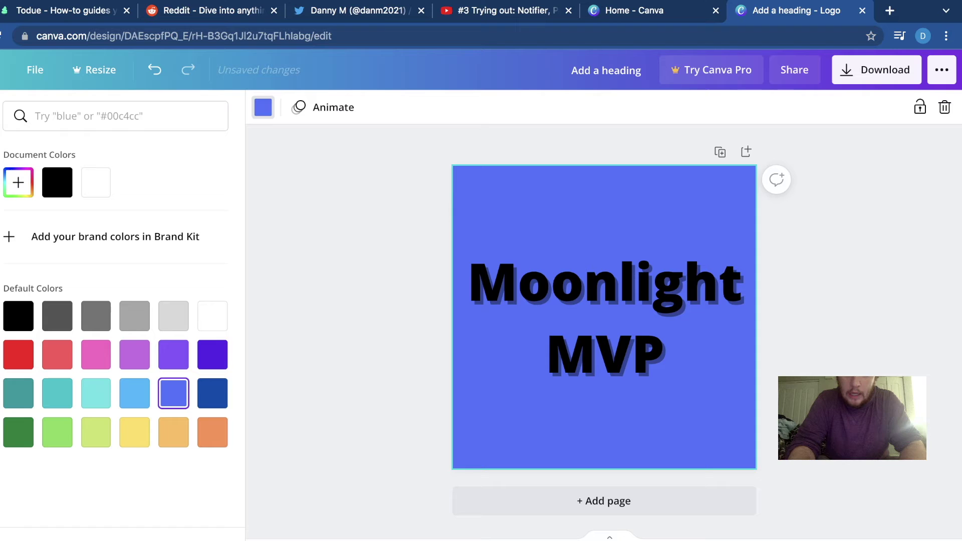
{"action": "left_click", "coordinate": [212, 355]}
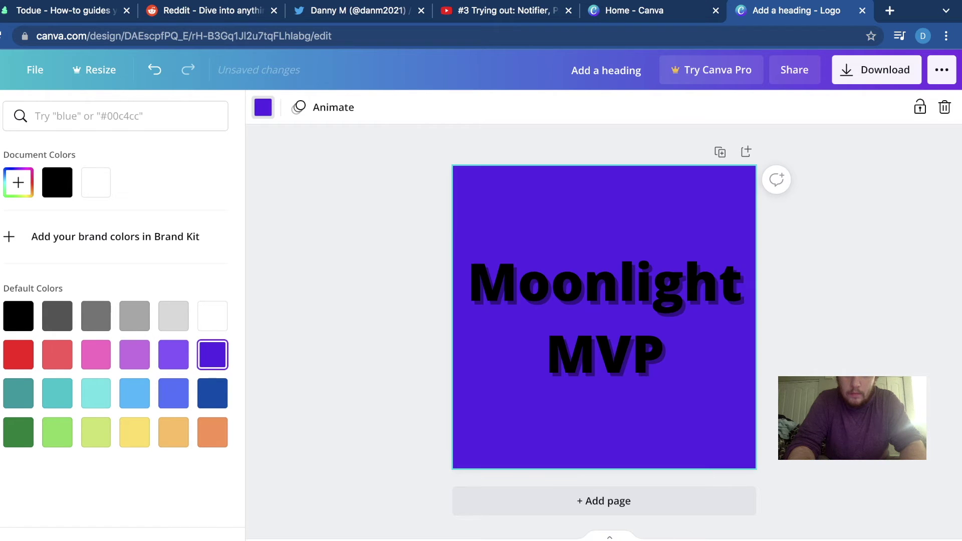
{"action": "left_click", "coordinate": [173, 394]}
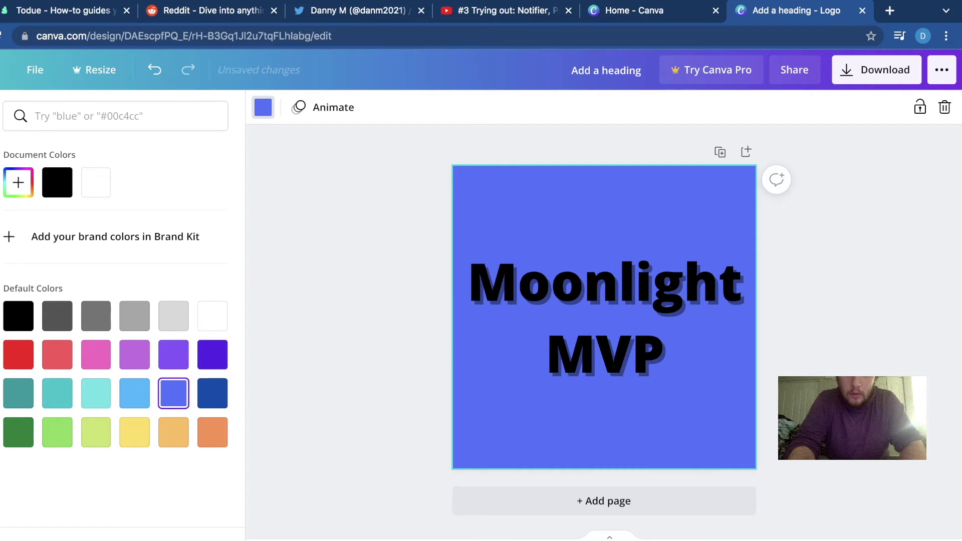
{"action": "left_click", "coordinate": [212, 393]}
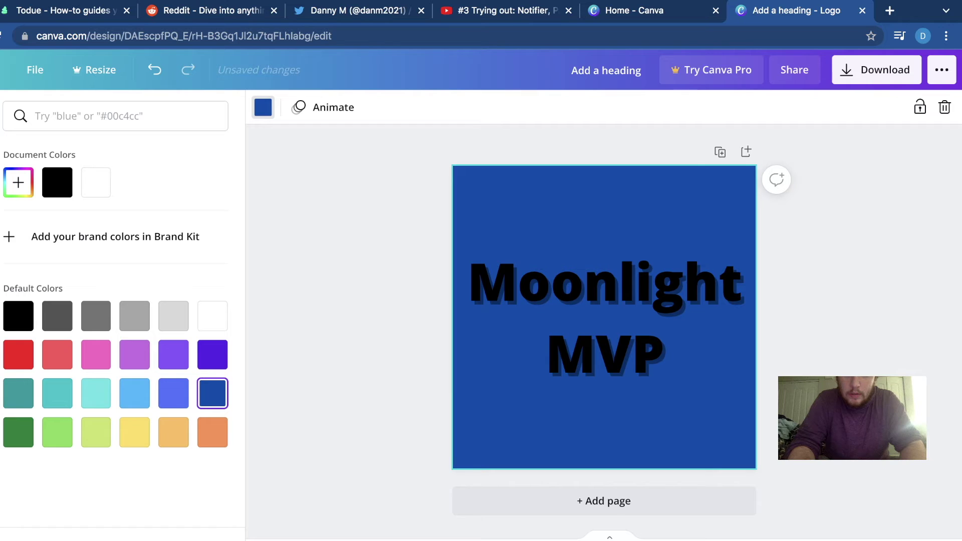
{"action": "left_click", "coordinate": [173, 394]}
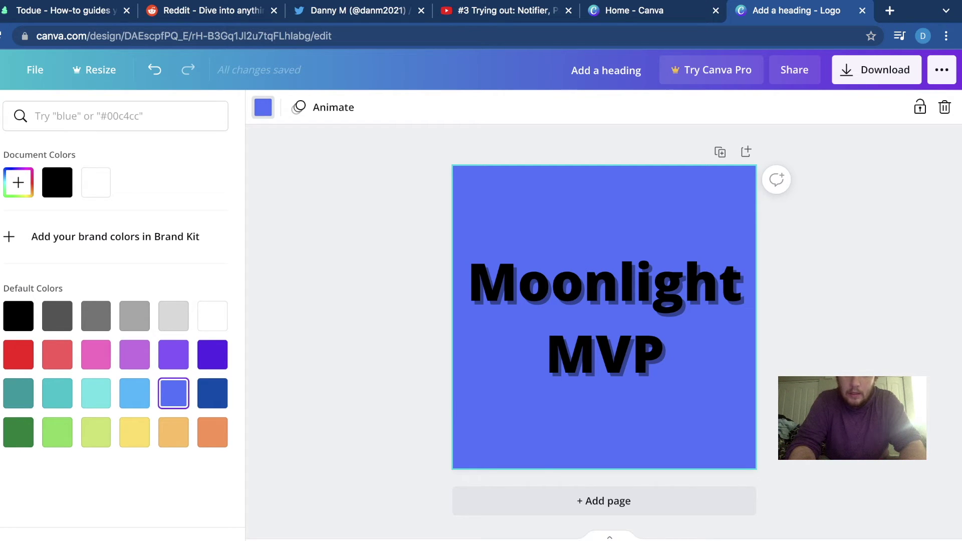
{"action": "left_click", "coordinate": [263, 107]}
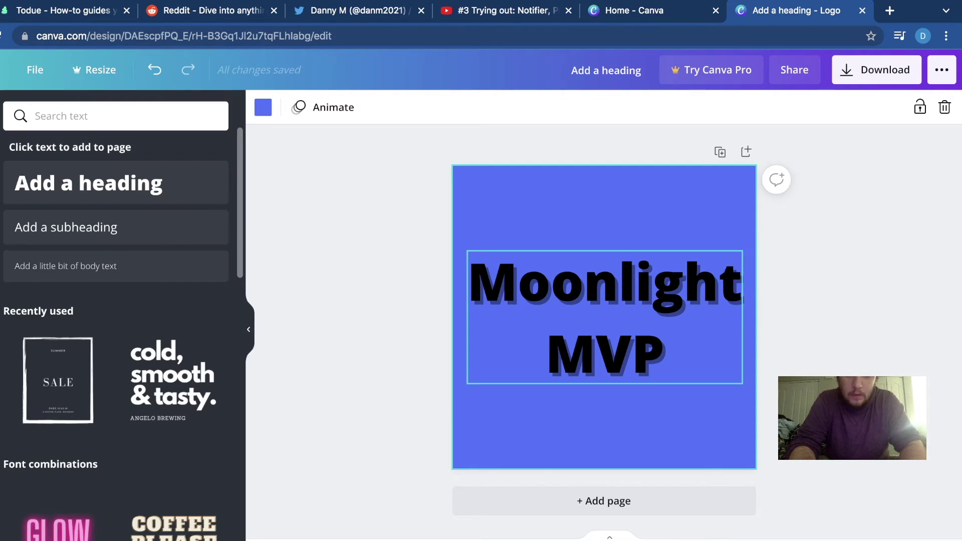
Change the color of both lines of the Moonlight MVP text to white
{"action": "left_click", "coordinate": [604, 317]}
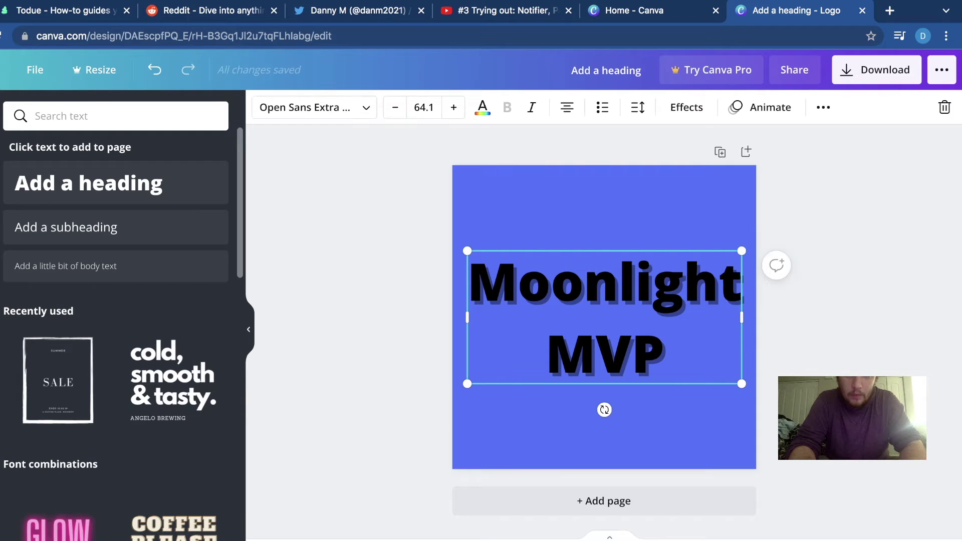
{"action": "double_click", "coordinate": [605, 283]}
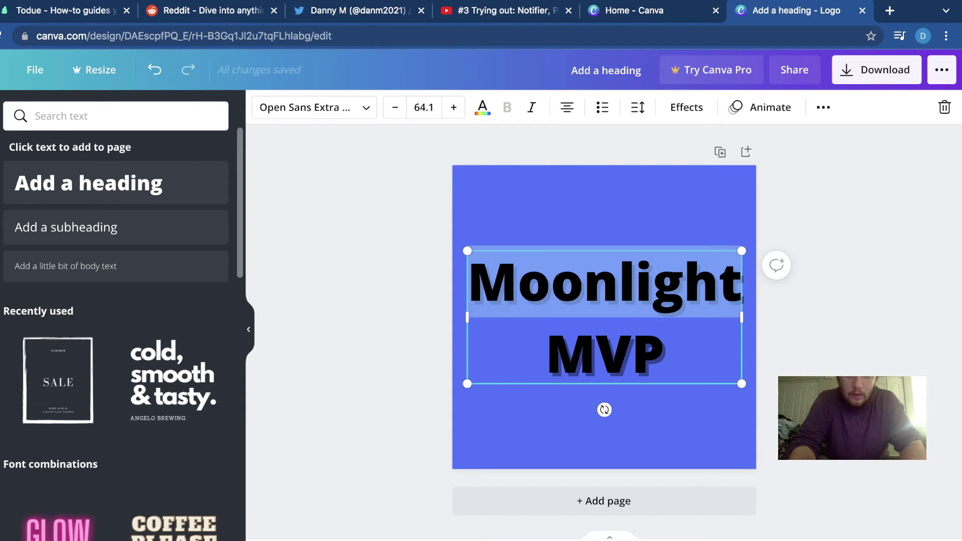
{"action": "left_click", "coordinate": [827, 311]}
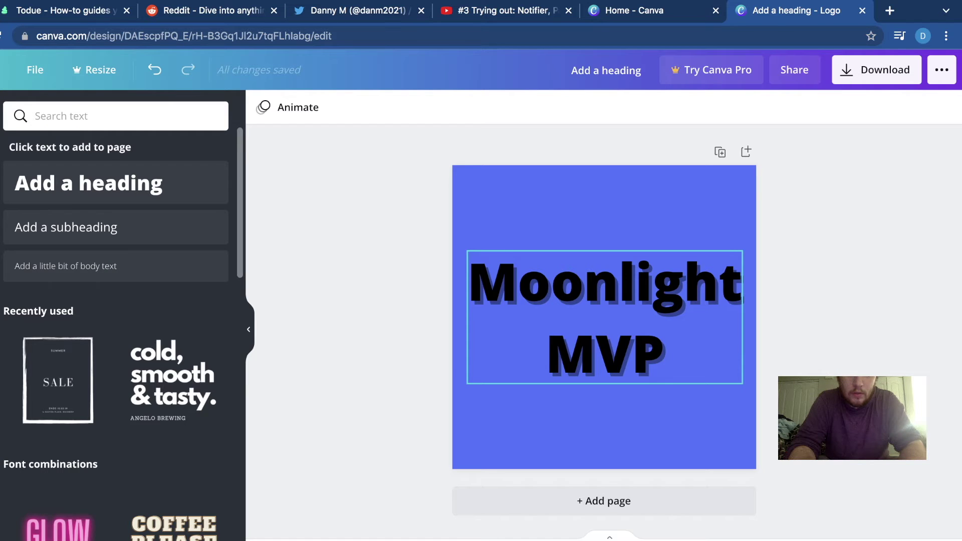
{"action": "triple_click", "coordinate": [583, 282]}
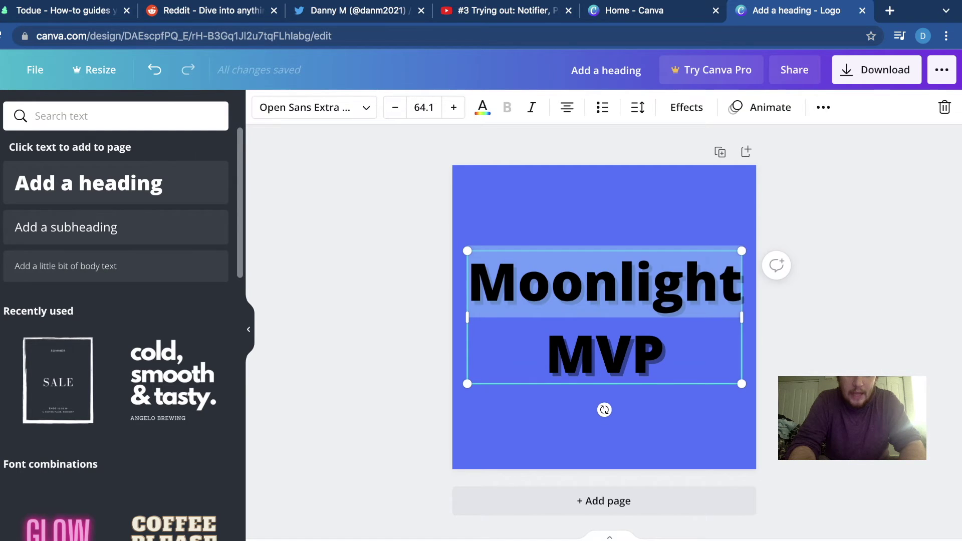
{"action": "left_click", "coordinate": [583, 282]}
{"action": "left_click_drag", "start_coordinate": [665, 353], "coordinate": [469, 280]}
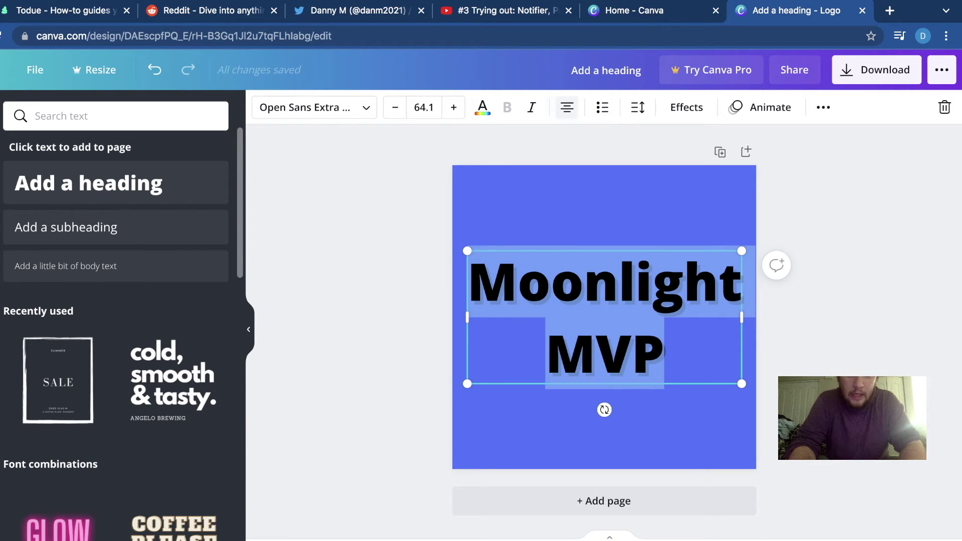
{"action": "left_click", "coordinate": [687, 107]}
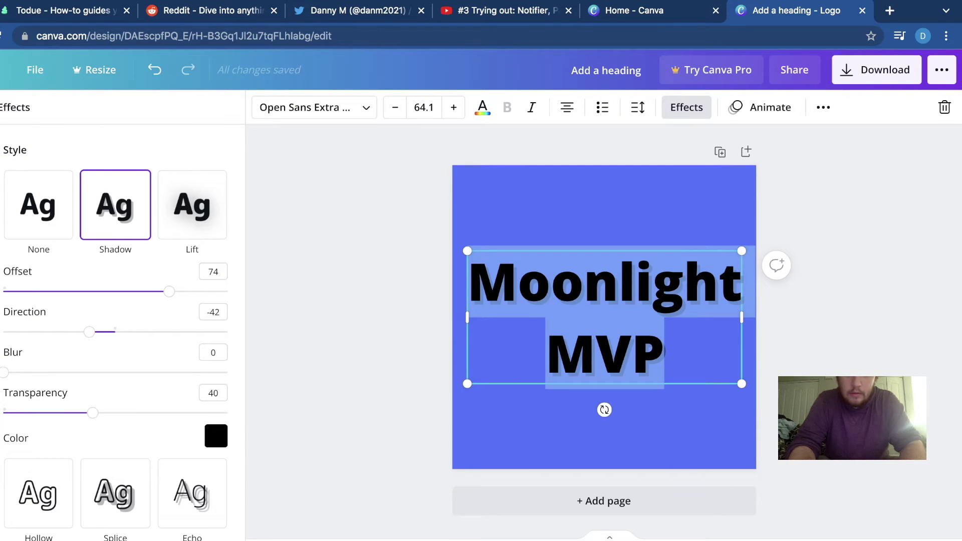
{"action": "left_click", "coordinate": [686, 107]}
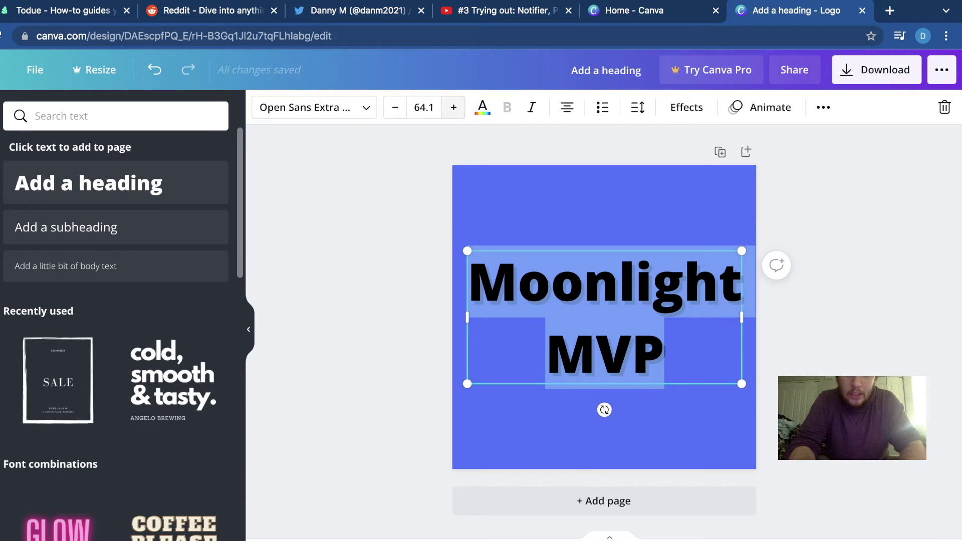
{"action": "left_click", "coordinate": [482, 107]}
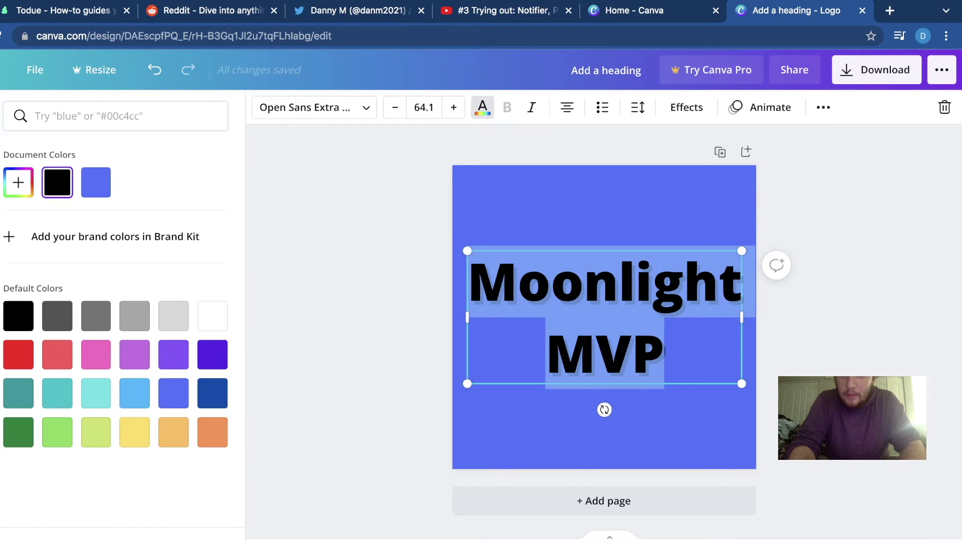
{"action": "left_click", "coordinate": [212, 316]}
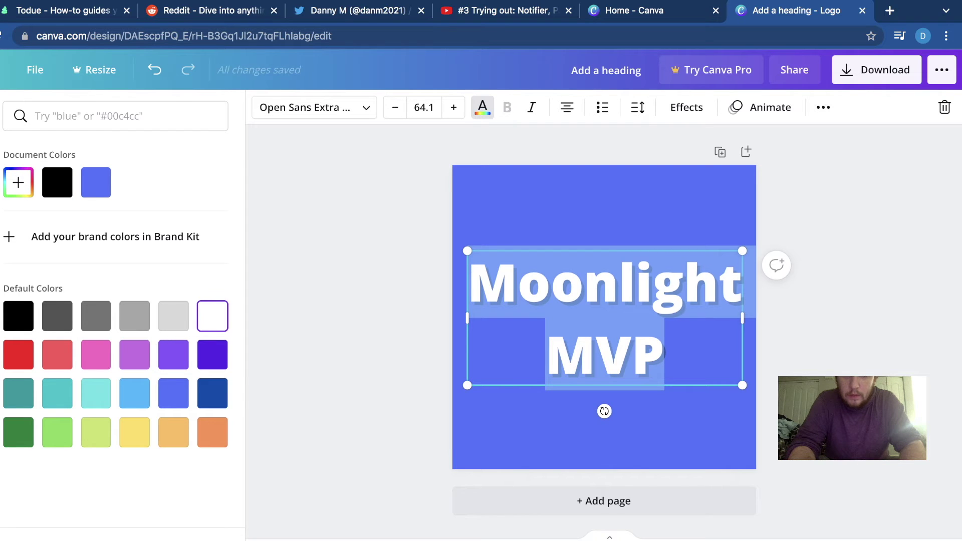
Try light gray, gray, yellow, light orange, purple and pink on the Moonlight MVP text, and return it to white
{"action": "left_click", "coordinate": [174, 316]}
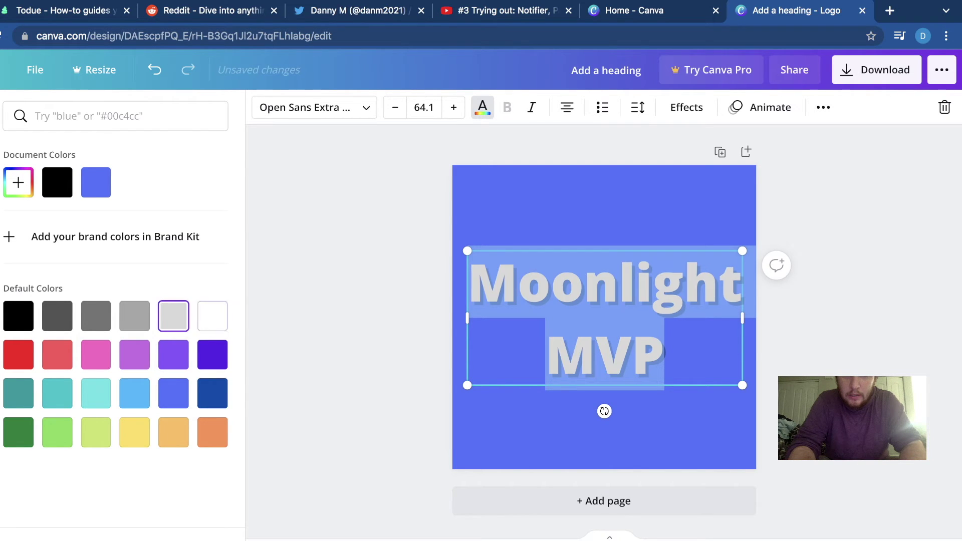
{"action": "left_click", "coordinate": [134, 316]}
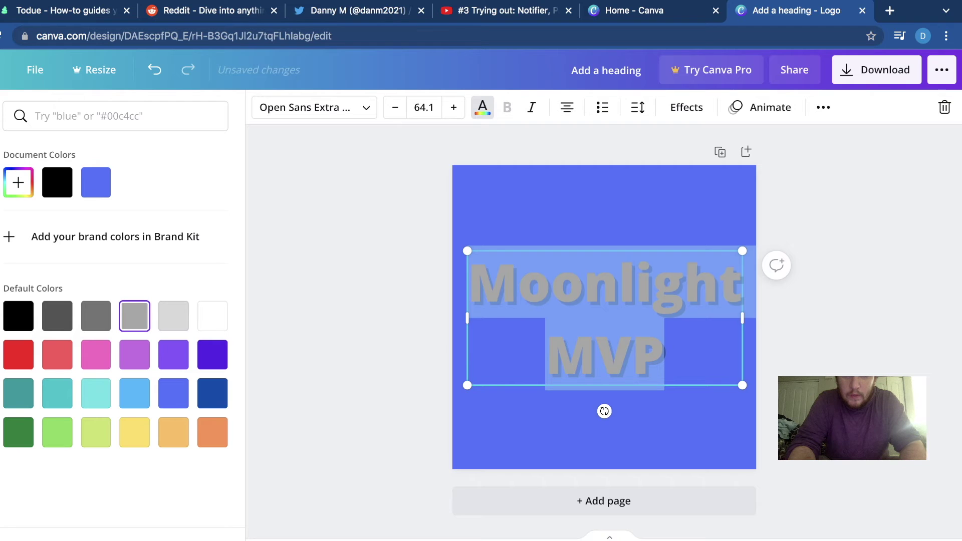
{"action": "left_click", "coordinate": [135, 432]}
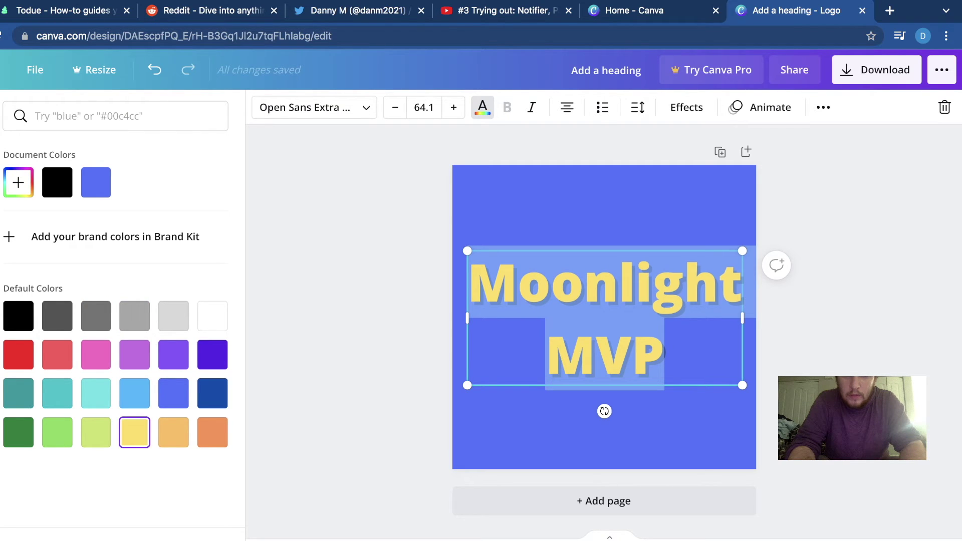
{"action": "left_click", "coordinate": [174, 432]}
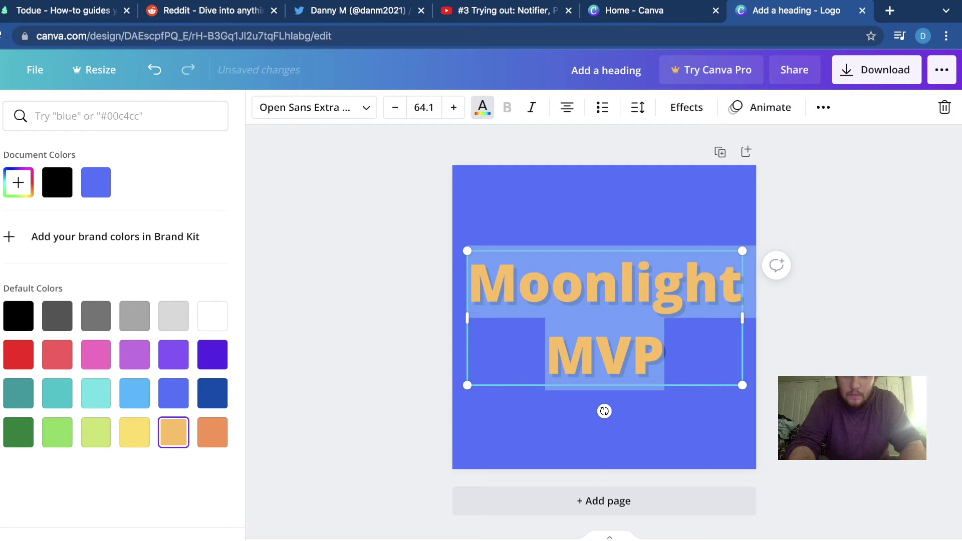
{"action": "left_click", "coordinate": [174, 355]}
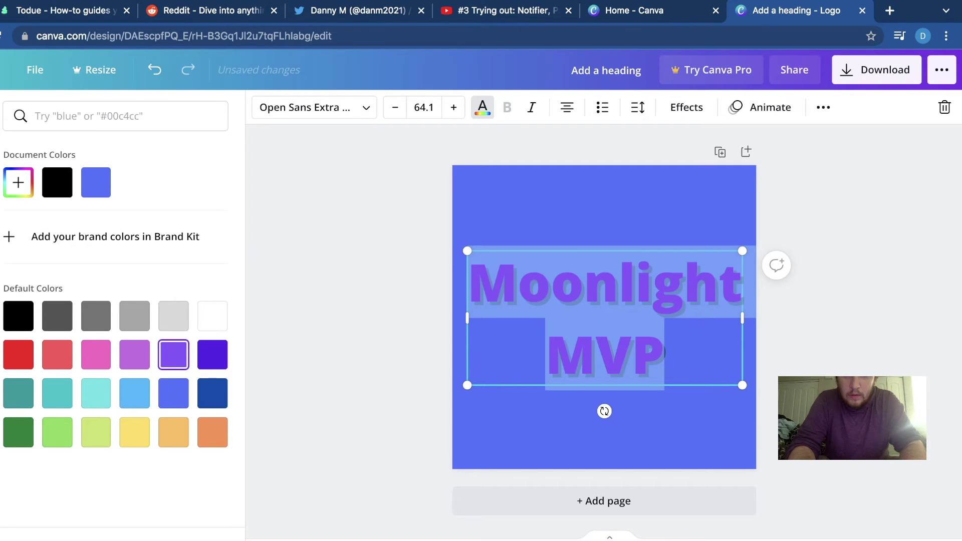
{"action": "left_click", "coordinate": [96, 355]}
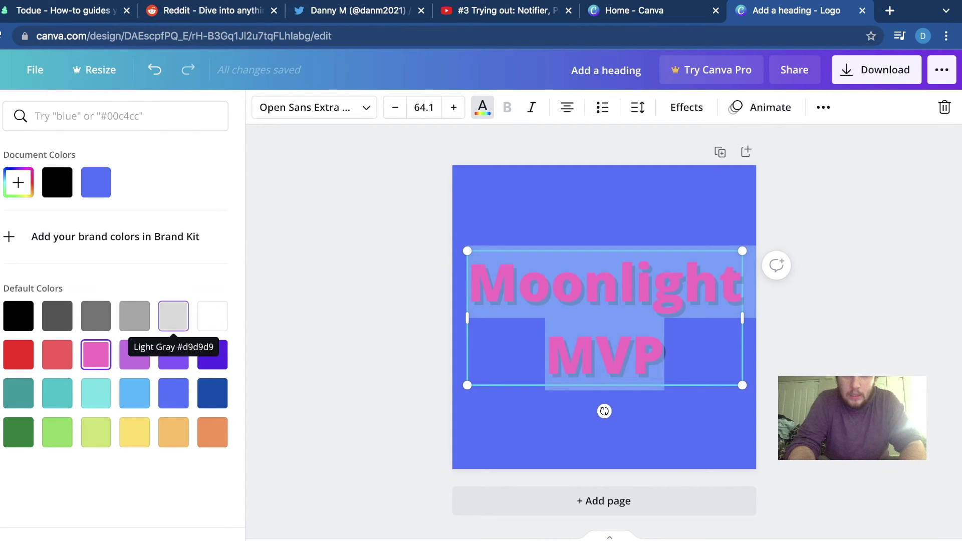
{"action": "left_click", "coordinate": [213, 316]}
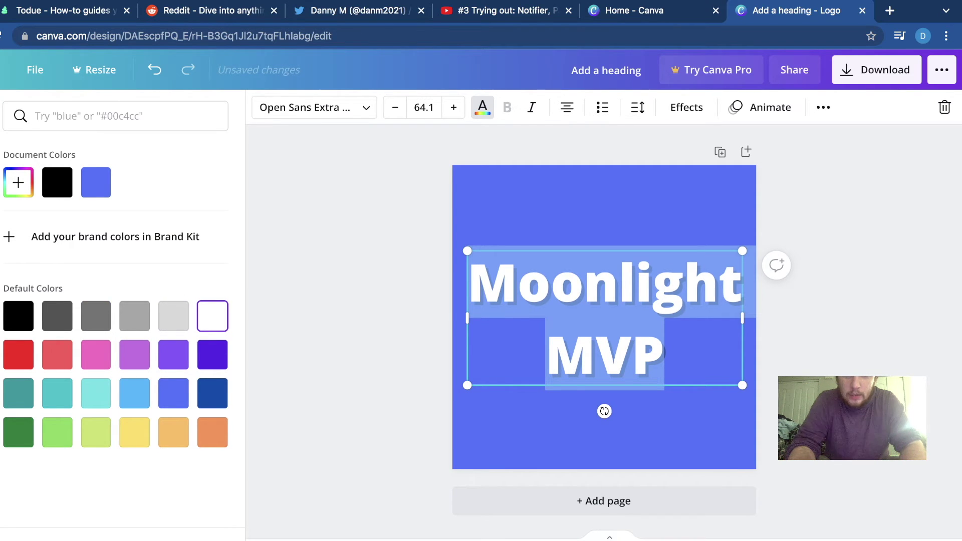
{"action": "left_click", "coordinate": [0, 323]}
{"action": "key", "text": "Escape"}
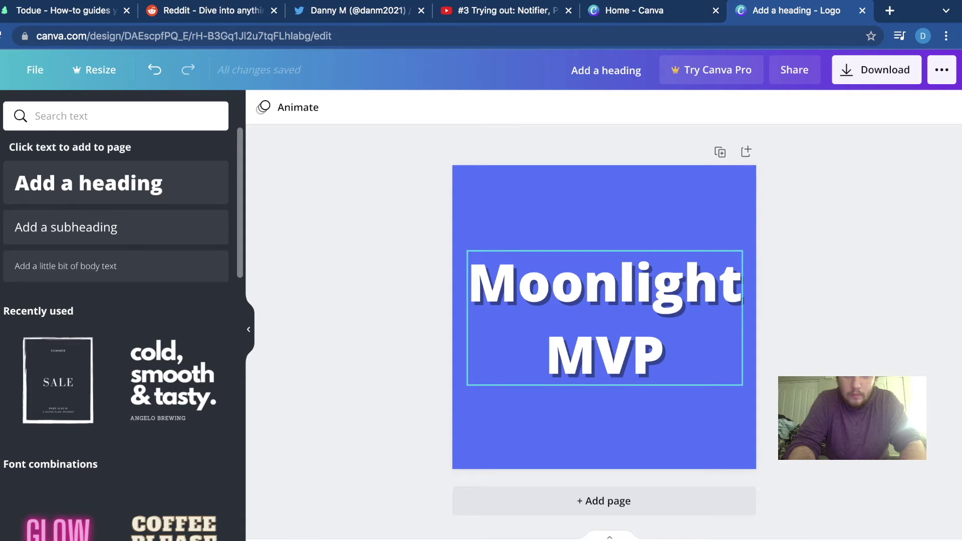
Set the color of the Moonlight MVP text's Shadow effect to yellow
{"action": "left_click", "coordinate": [583, 283]}
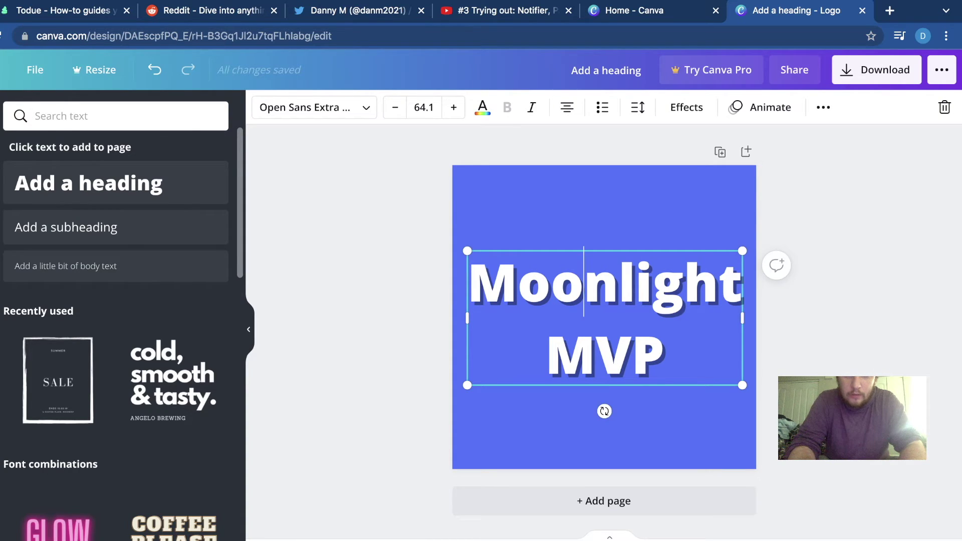
{"action": "key", "text": "Down"}
{"action": "key", "text": "Down"}
{"action": "key", "text": "shift+Up"}
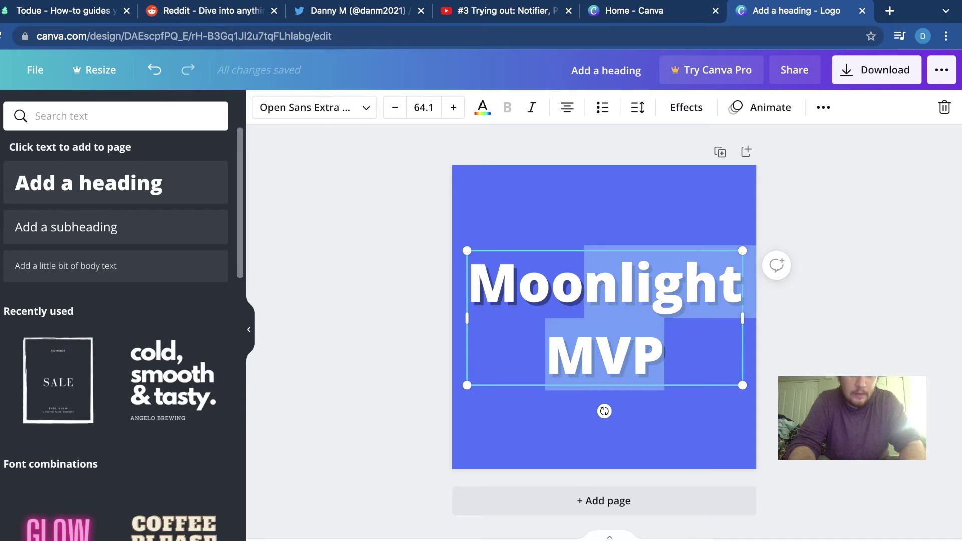
{"action": "key", "text": "super+a"}
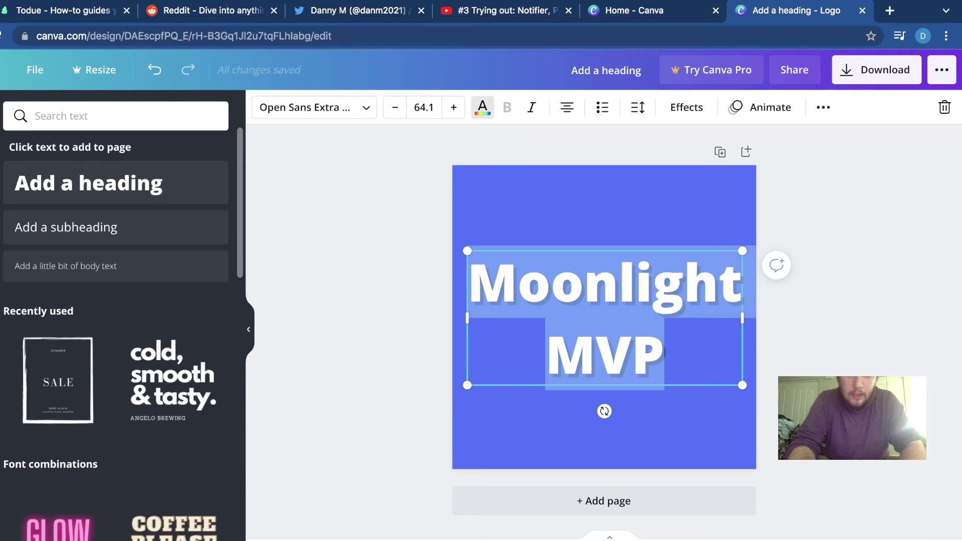
{"action": "left_click", "coordinate": [483, 108]}
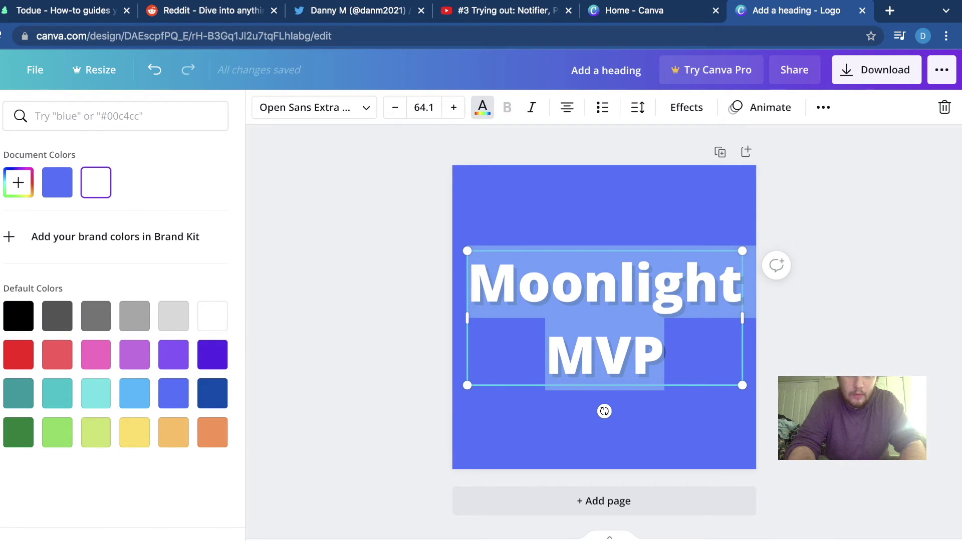
{"action": "left_click", "coordinate": [686, 107]}
{"action": "scroll", "coordinate": [115, 350], "scroll_direction": "down", "scroll_amount": 2}
{"action": "left_click", "coordinate": [216, 362]}
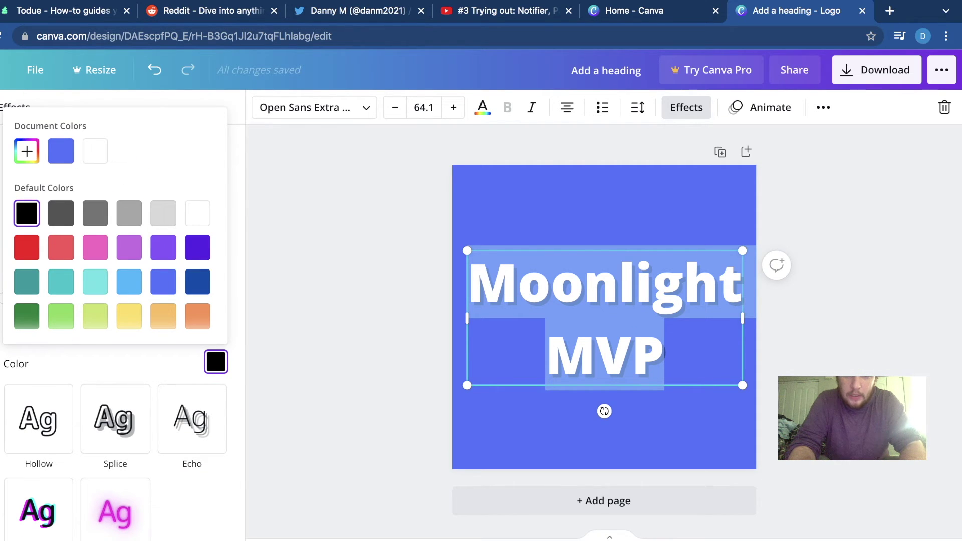
{"action": "left_click", "coordinate": [129, 316]}
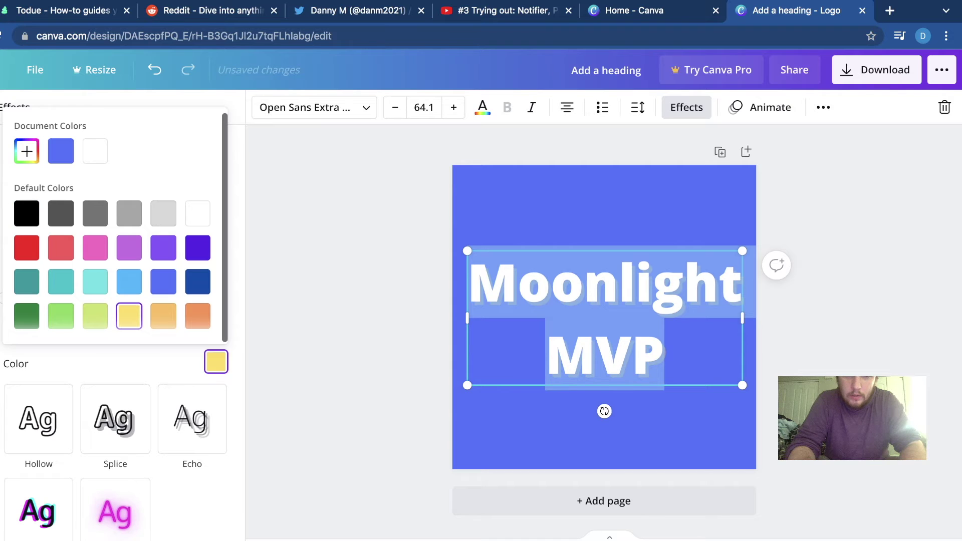
{"action": "left_click", "coordinate": [351, 280]}
{"action": "left_click", "coordinate": [371, 280]}
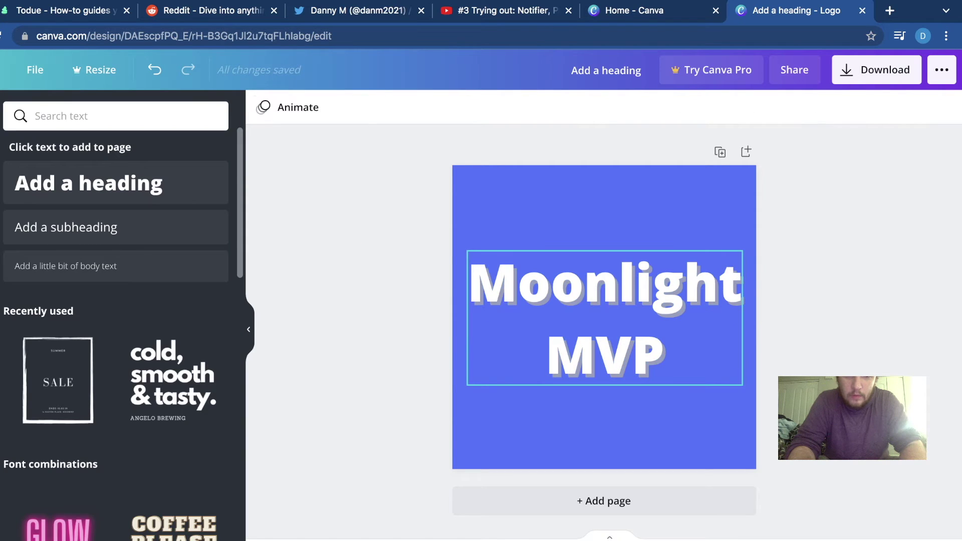
{"action": "left_click", "coordinate": [604, 317]}
{"action": "left_click_drag", "start_coordinate": [604, 318], "coordinate": [466, 273]}
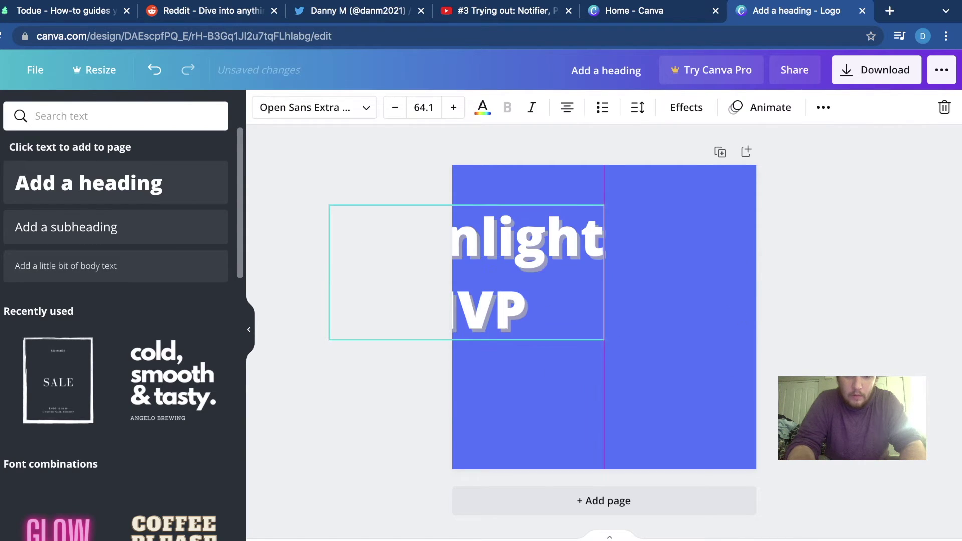
{"action": "key", "text": "super+z"}
Try light orange on both lines of the Moonlight MVP text, and return them to white
{"action": "left_click", "coordinate": [664, 354]}
{"action": "double_click", "coordinate": [655, 354]}
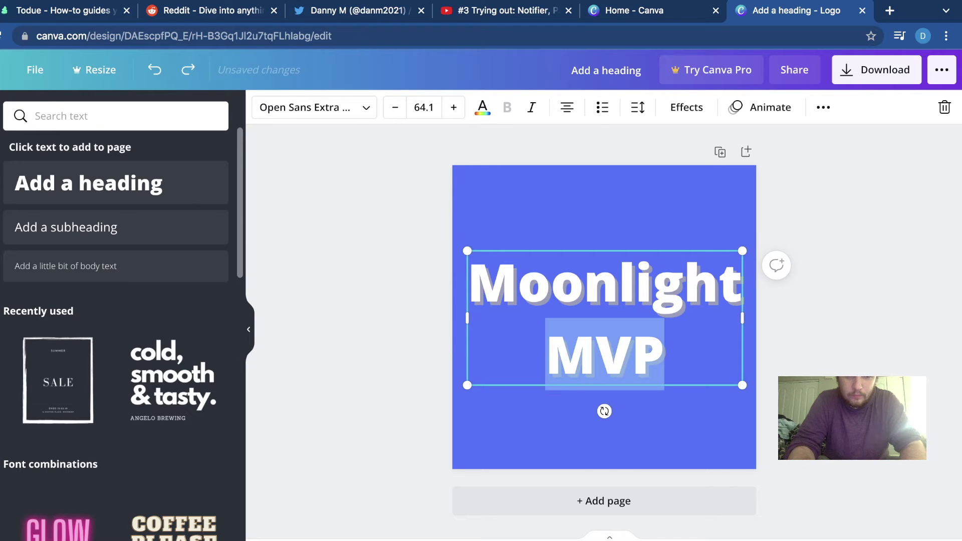
{"action": "key", "text": "ctrl+a"}
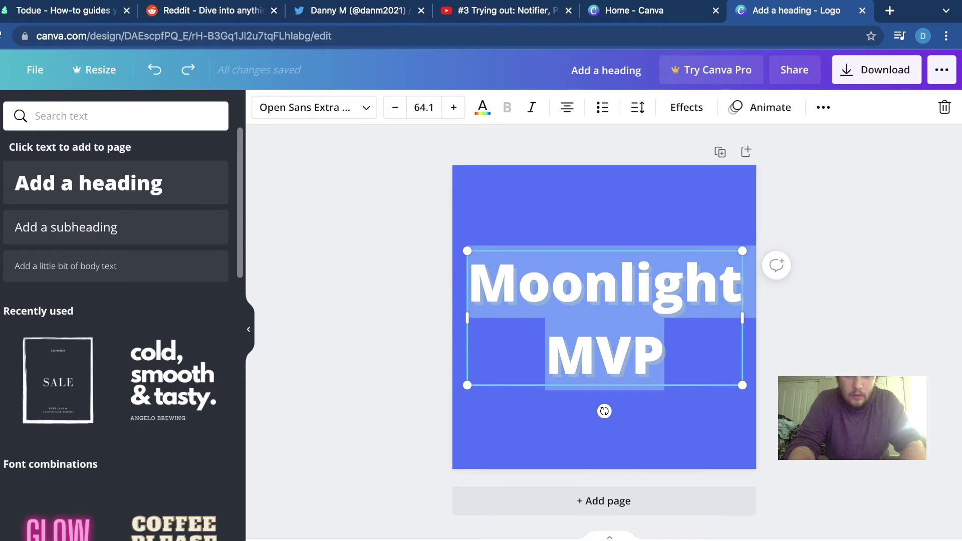
{"action": "left_click", "coordinate": [482, 107]}
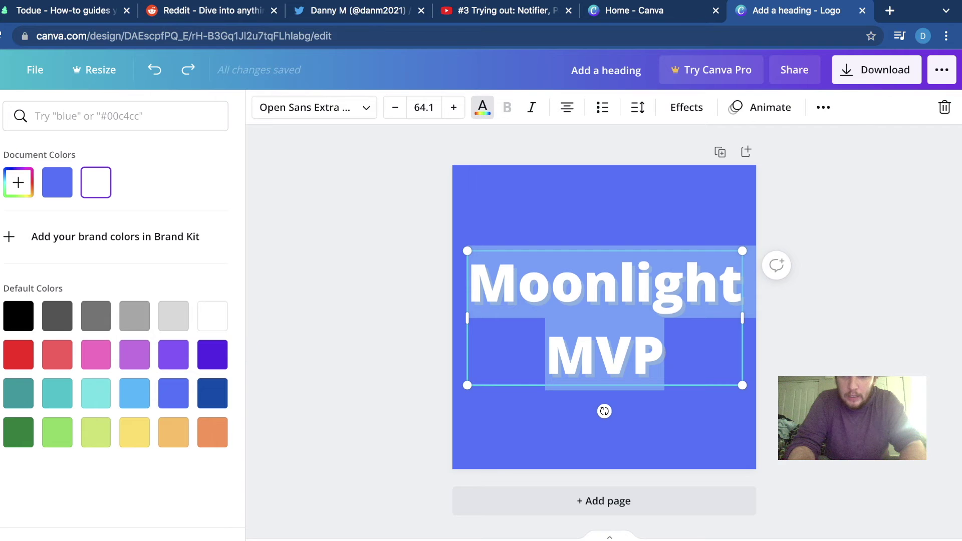
{"action": "left_click", "coordinate": [173, 432]}
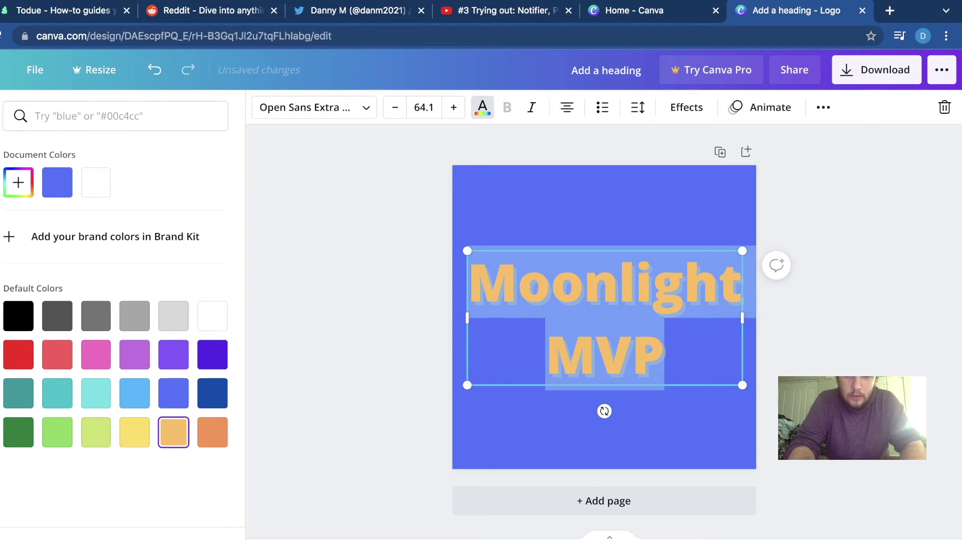
{"action": "left_click", "coordinate": [212, 315]}
{"action": "key", "text": "Escape"}
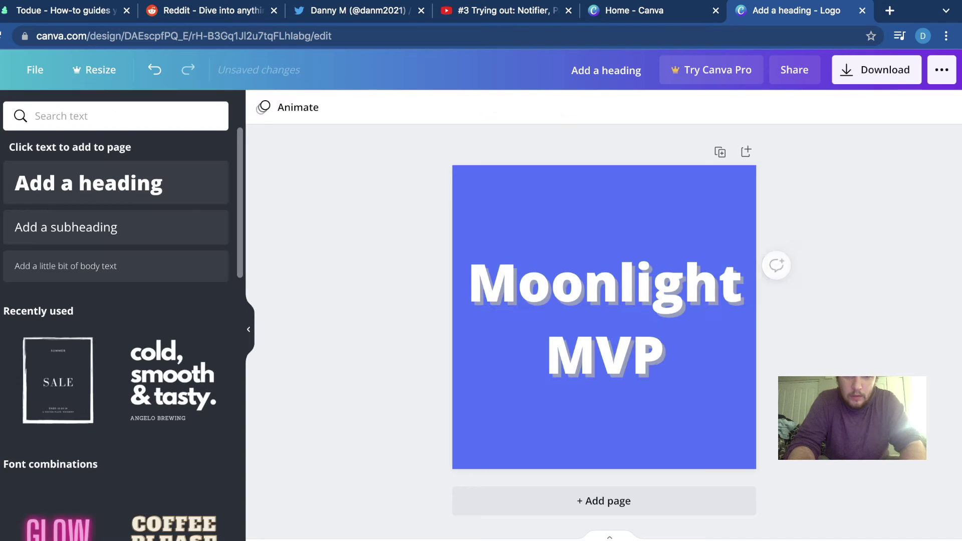
Try purple, violet and light blue as the Shadow effect's color on the Moonlight MVP text, and settle on light blue
{"action": "left_click", "coordinate": [604, 319]}
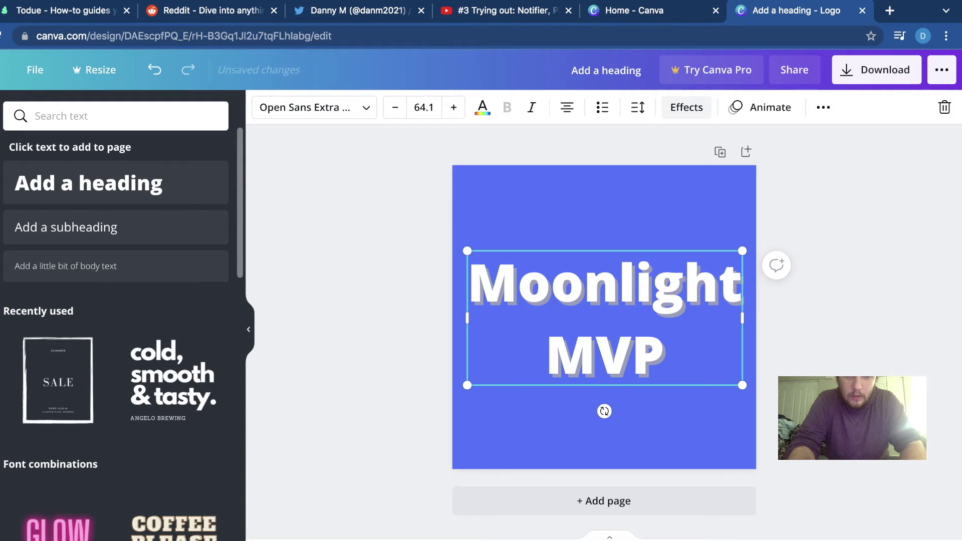
{"action": "left_click", "coordinate": [687, 108]}
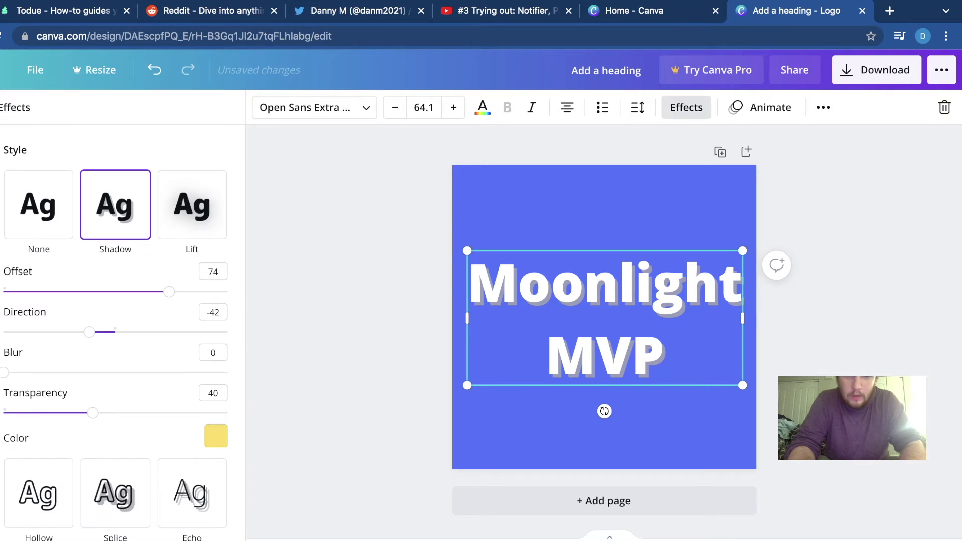
{"action": "left_click", "coordinate": [216, 436]}
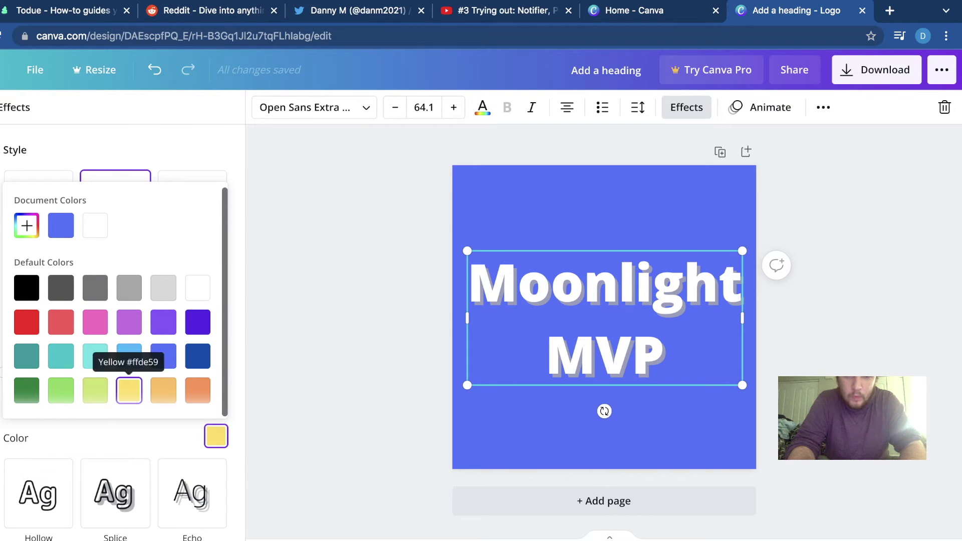
{"action": "left_click", "coordinate": [163, 322]}
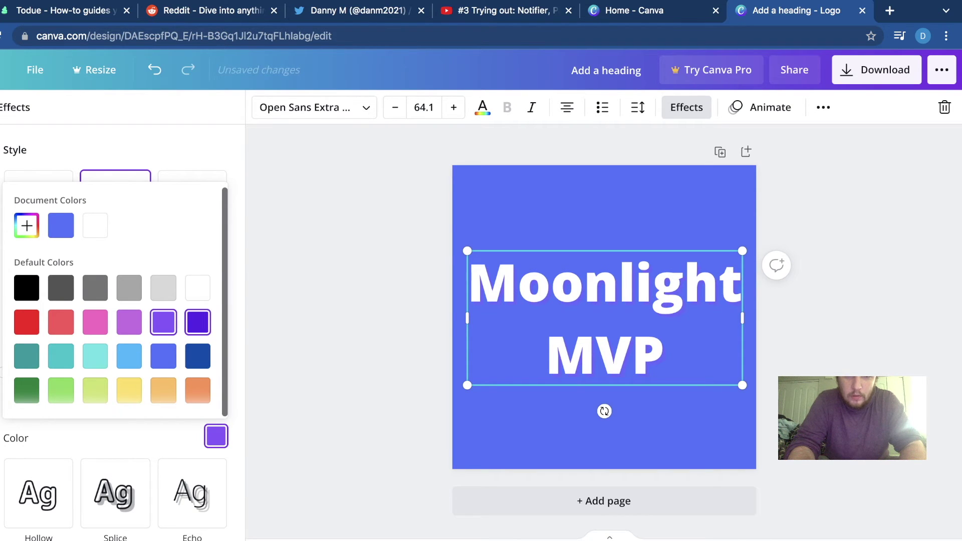
{"action": "left_click", "coordinate": [198, 323]}
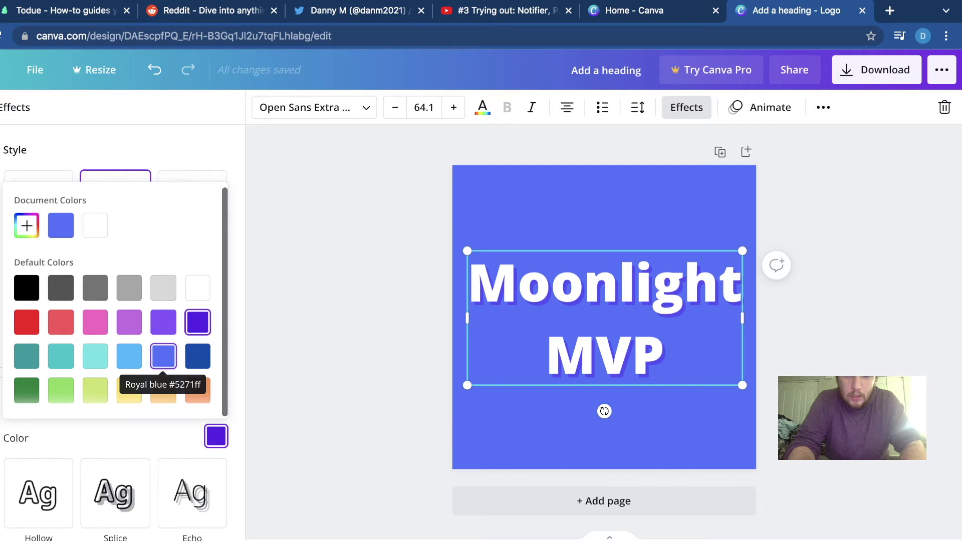
{"action": "left_click", "coordinate": [129, 357]}
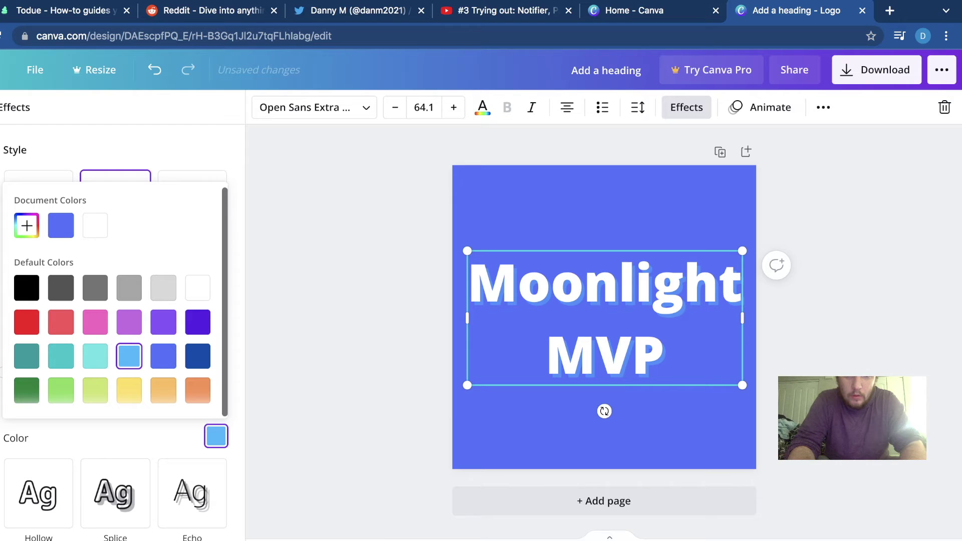
{"action": "left_click", "coordinate": [351, 320]}
{"action": "left_click", "coordinate": [351, 321]}
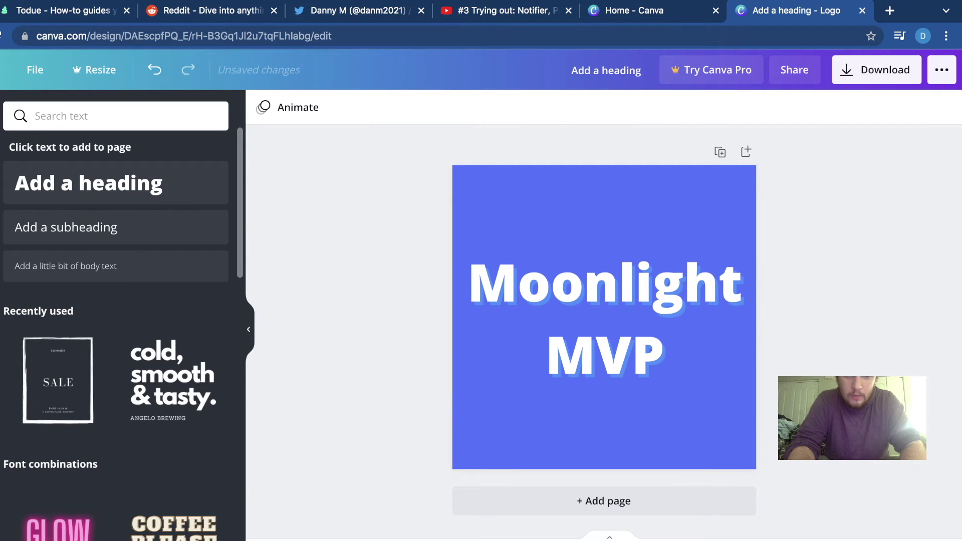
Compare violet, purple, magenta, pink, coral red, light green and lime on the Moonlight MVP text, and settle on violet
{"action": "left_click", "coordinate": [605, 318]}
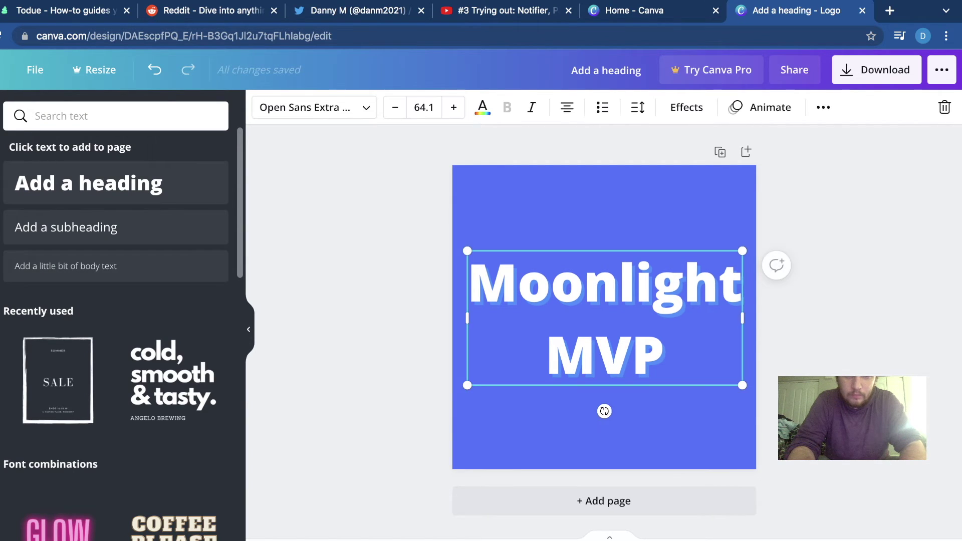
{"action": "left_click", "coordinate": [483, 107]}
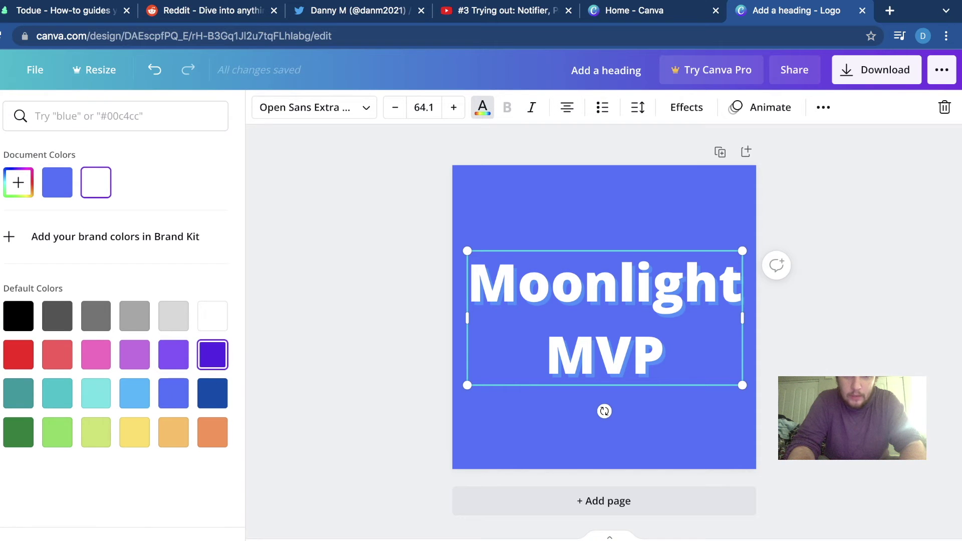
{"action": "left_click", "coordinate": [212, 355]}
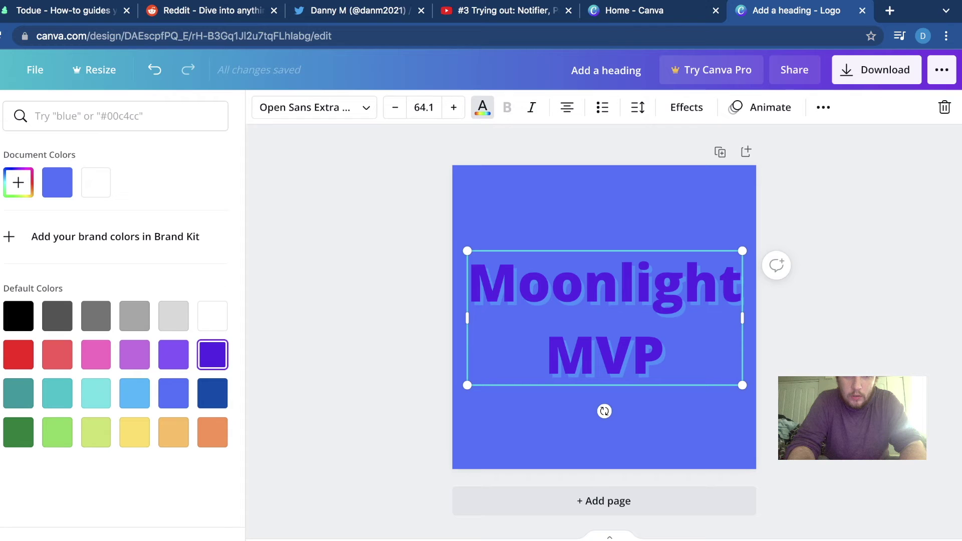
{"action": "left_click", "coordinate": [173, 354]}
{"action": "left_click", "coordinate": [134, 354]}
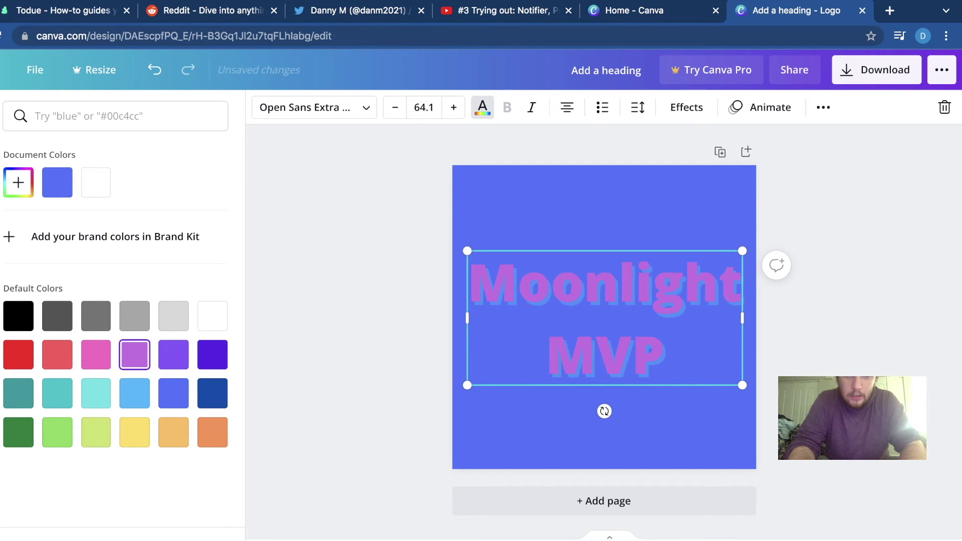
{"action": "left_click", "coordinate": [96, 354]}
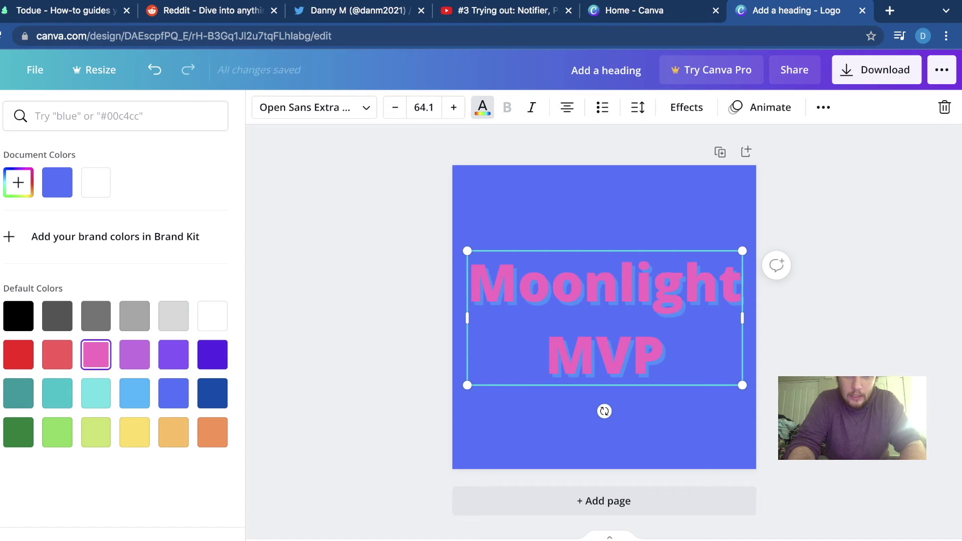
{"action": "left_click", "coordinate": [57, 354]}
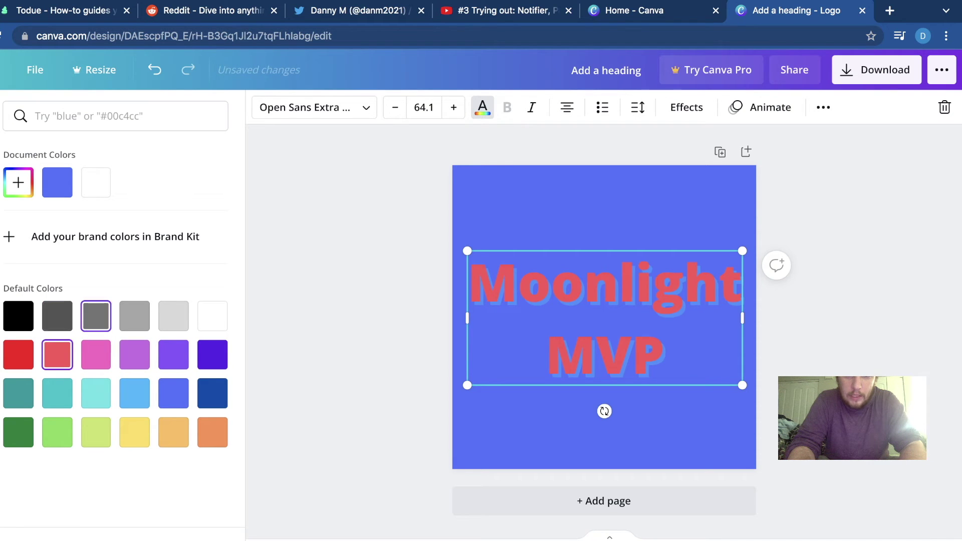
{"action": "left_click", "coordinate": [57, 432]}
{"action": "left_click", "coordinate": [96, 432]}
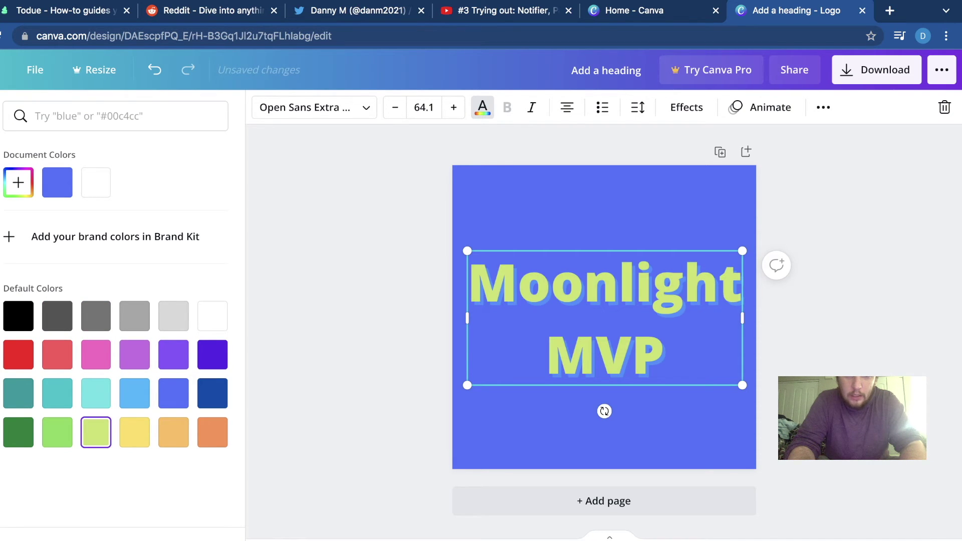
{"action": "left_click", "coordinate": [212, 355]}
{"action": "left_click", "coordinate": [174, 354]}
{"action": "left_click", "coordinate": [213, 355]}
{"action": "left_click", "coordinate": [347, 298]}
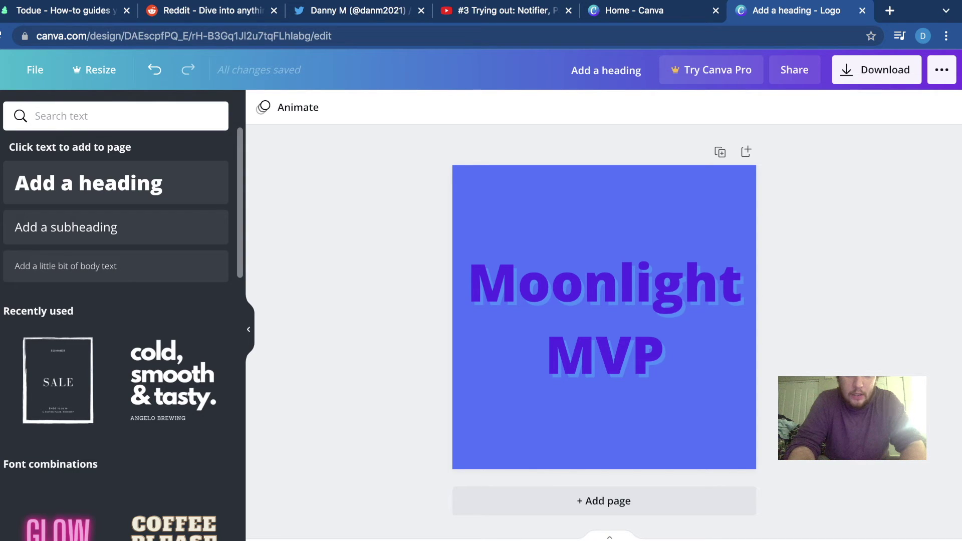
Try black on the Moonlight MVP text, and undo the color change
{"action": "left_click", "coordinate": [605, 318]}
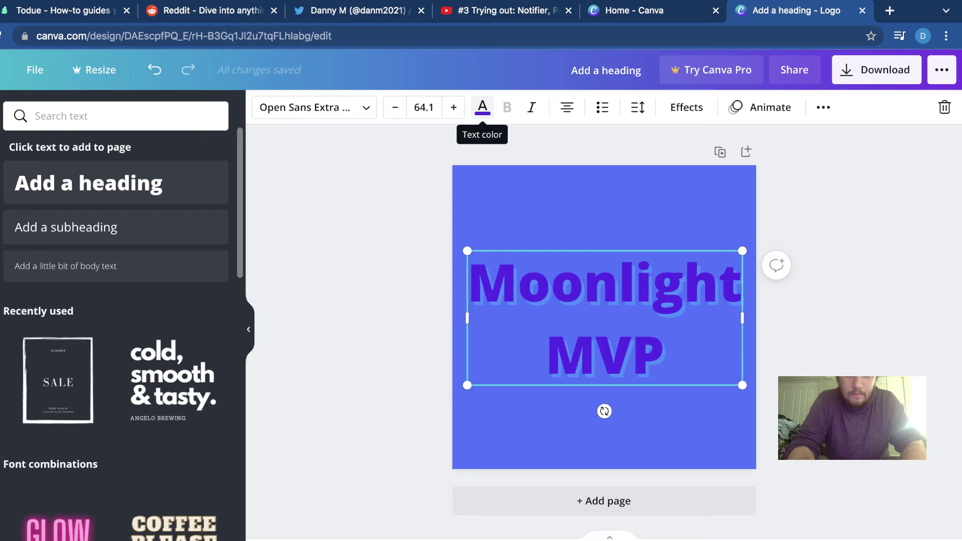
{"action": "left_click", "coordinate": [482, 107]}
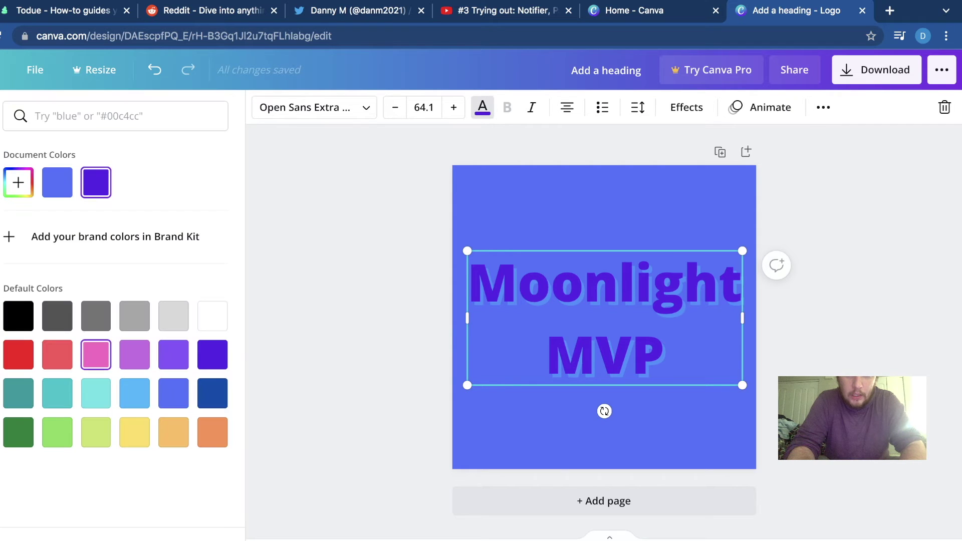
{"action": "left_click", "coordinate": [18, 315]}
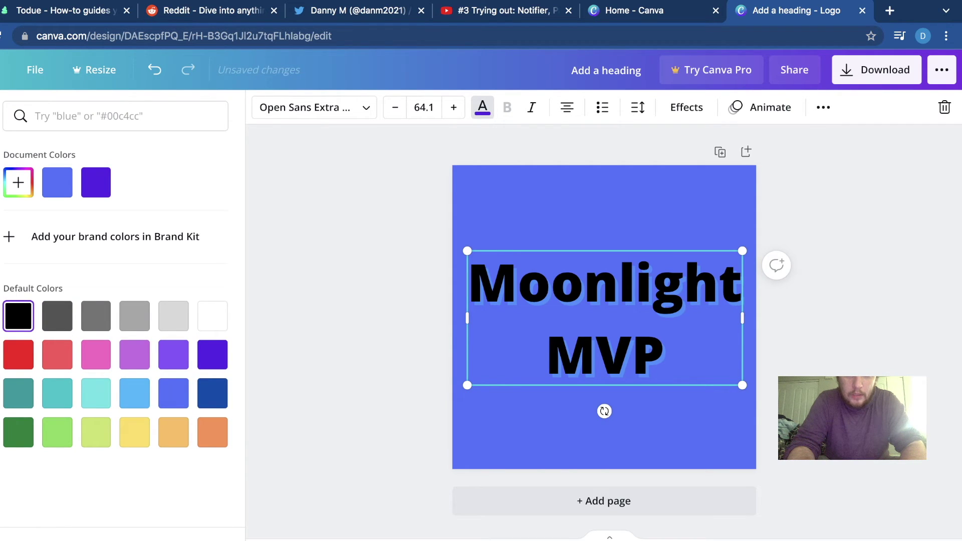
{"action": "key", "text": "super+z"}
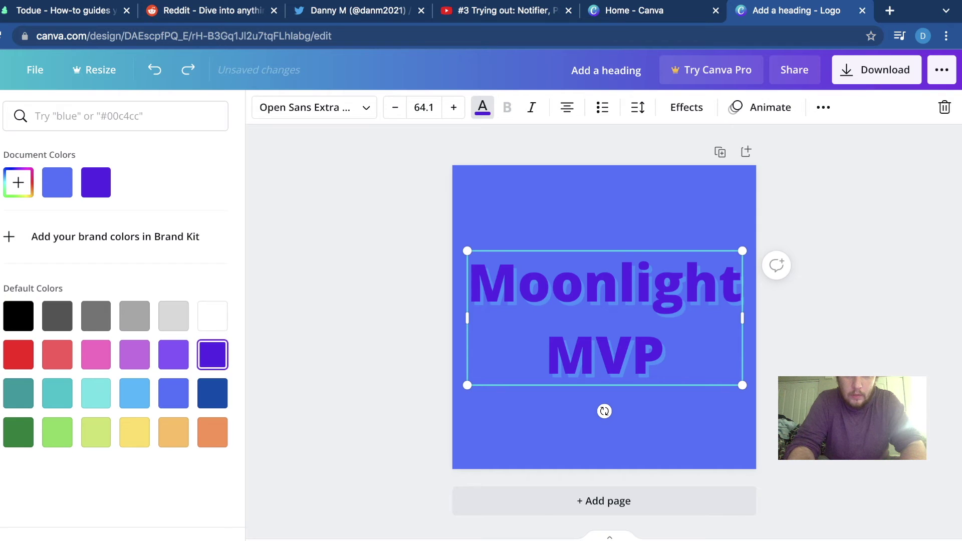
{"action": "left_click", "coordinate": [482, 108]}
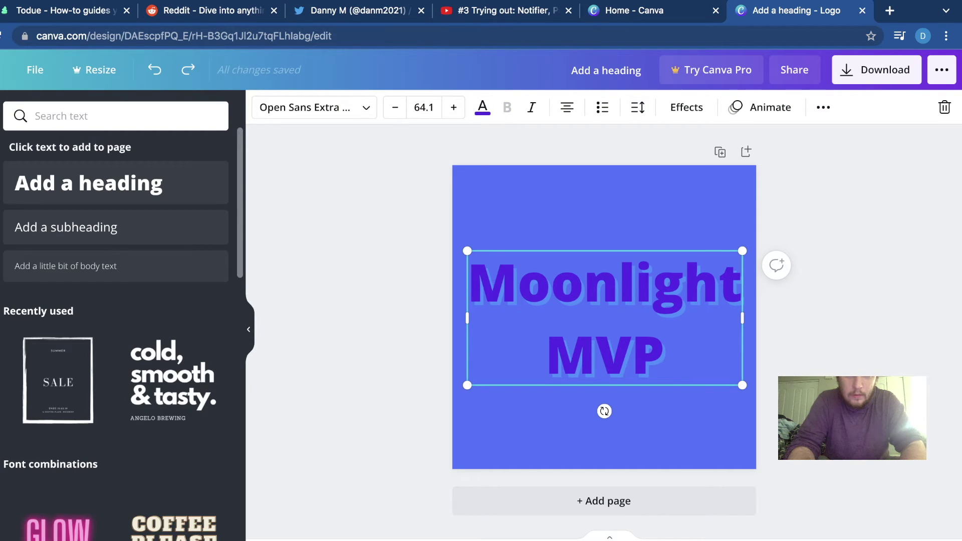
Compare dark gray, black and gray as the text's Shadow color, and settle on dark gray
{"action": "left_click", "coordinate": [686, 107]}
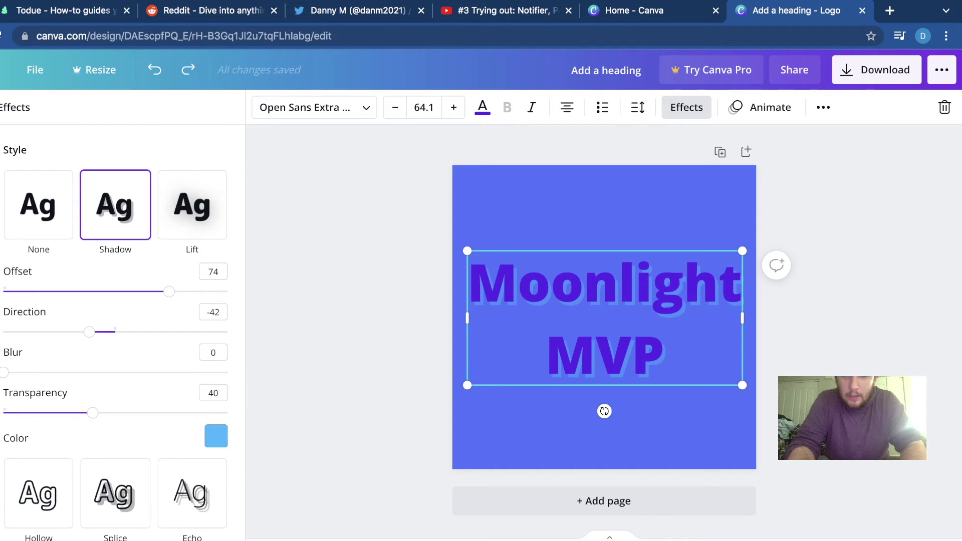
{"action": "left_click", "coordinate": [216, 436]}
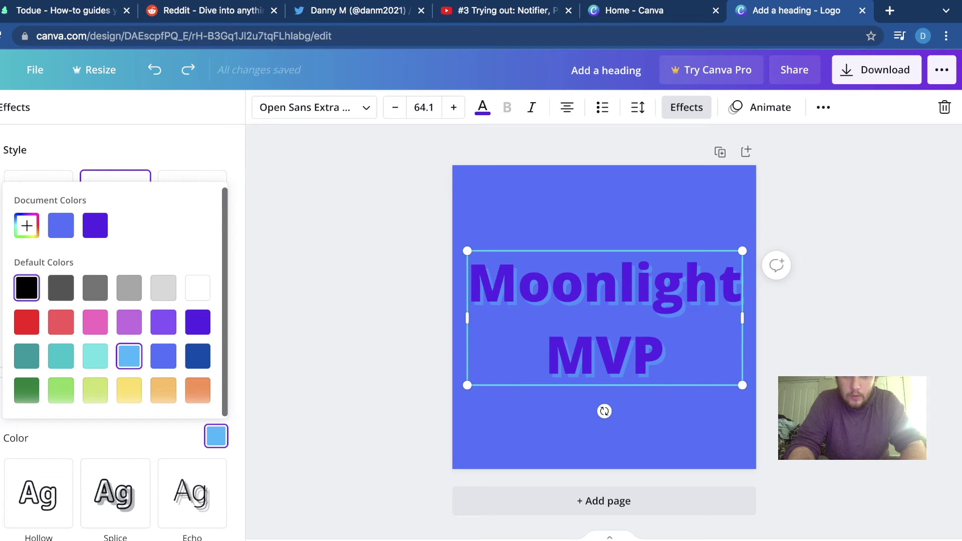
{"action": "left_click", "coordinate": [60, 288]}
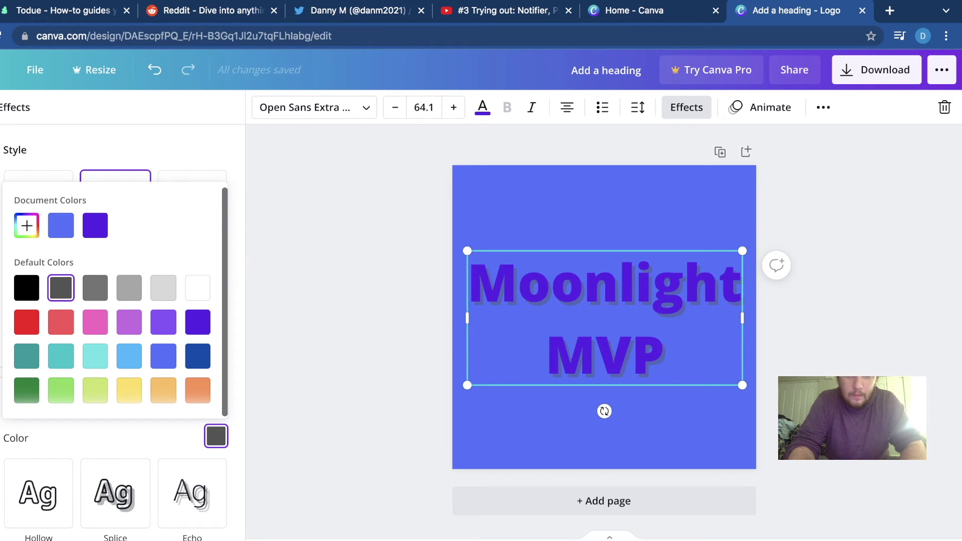
{"action": "left_click", "coordinate": [26, 288]}
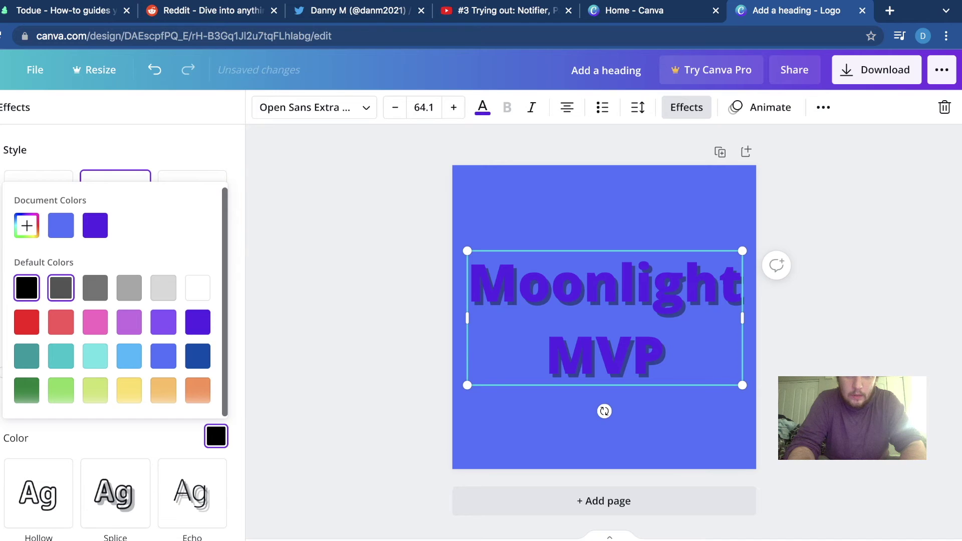
{"action": "left_click", "coordinate": [61, 287]}
{"action": "left_click", "coordinate": [96, 287]}
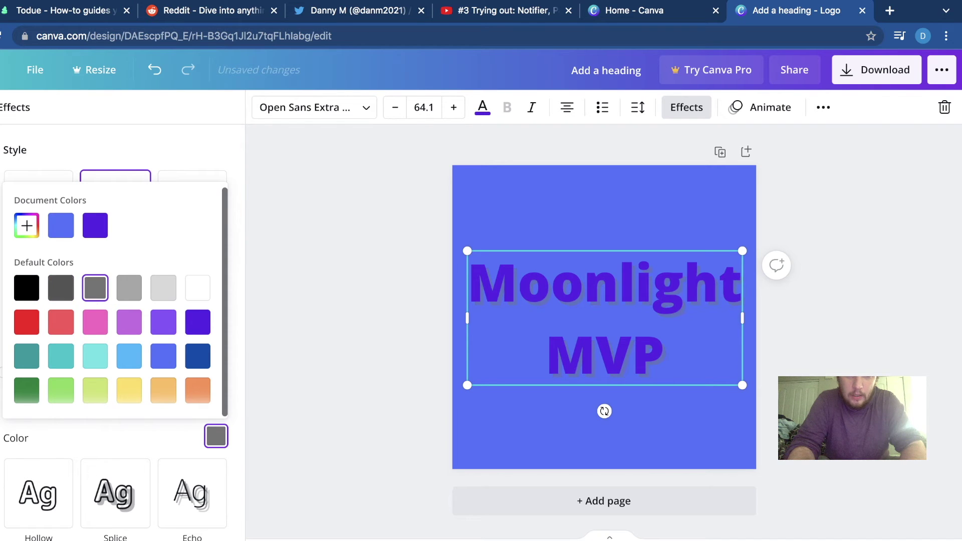
{"action": "left_click", "coordinate": [60, 288]}
{"action": "left_click", "coordinate": [351, 321]}
{"action": "left_click", "coordinate": [351, 321]}
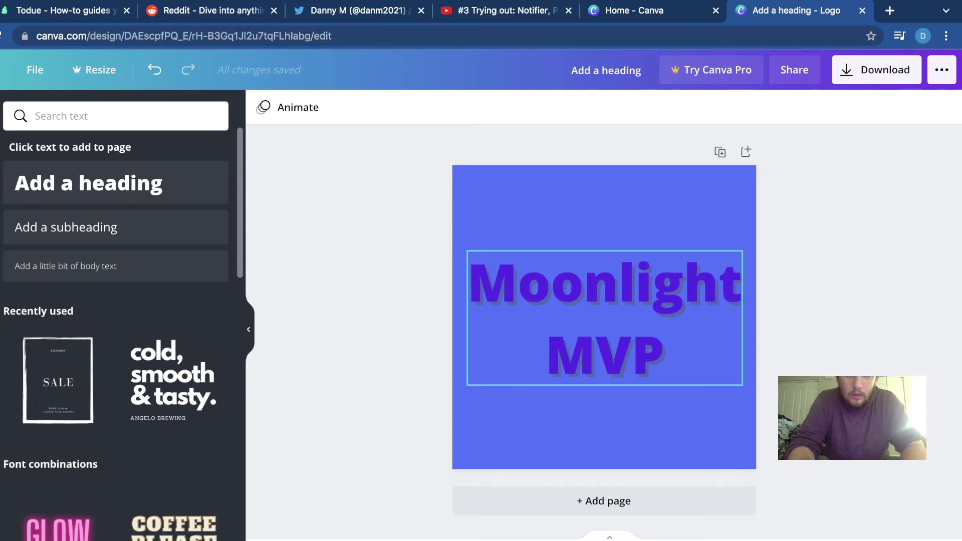
Set the text's font to Agrandir Black and delete the word Moonlight, keeping only MVP
{"action": "left_click", "coordinate": [605, 318]}
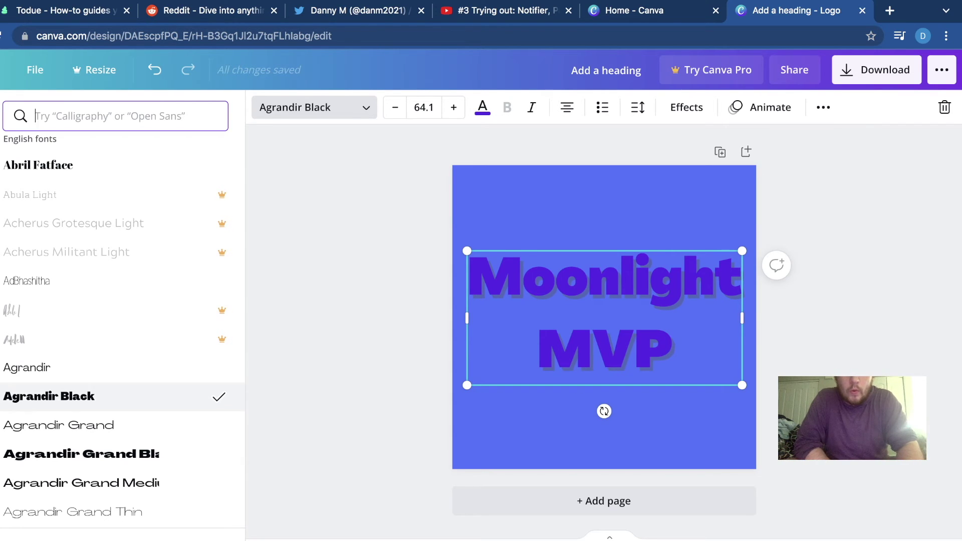
{"action": "double_click", "coordinate": [604, 281]}
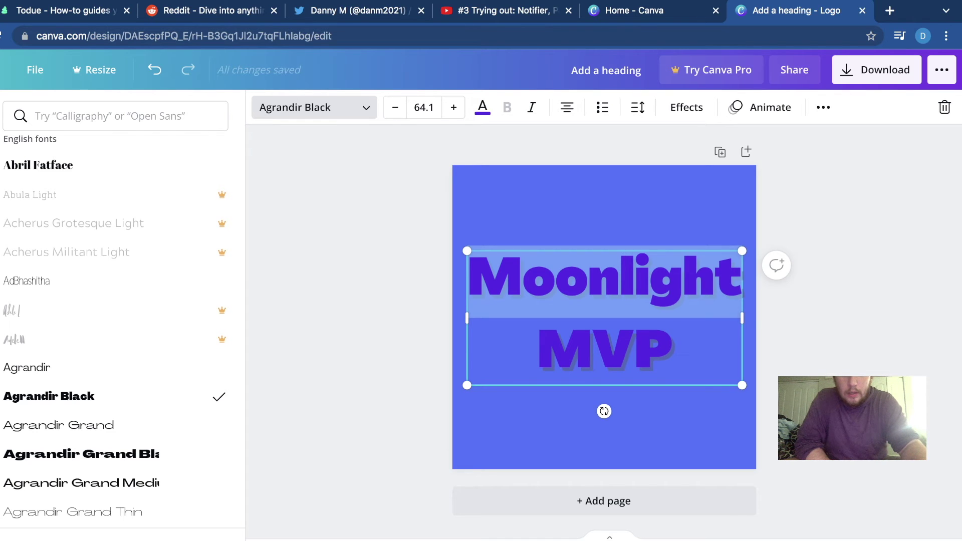
{"action": "key", "text": "BackSpace"}
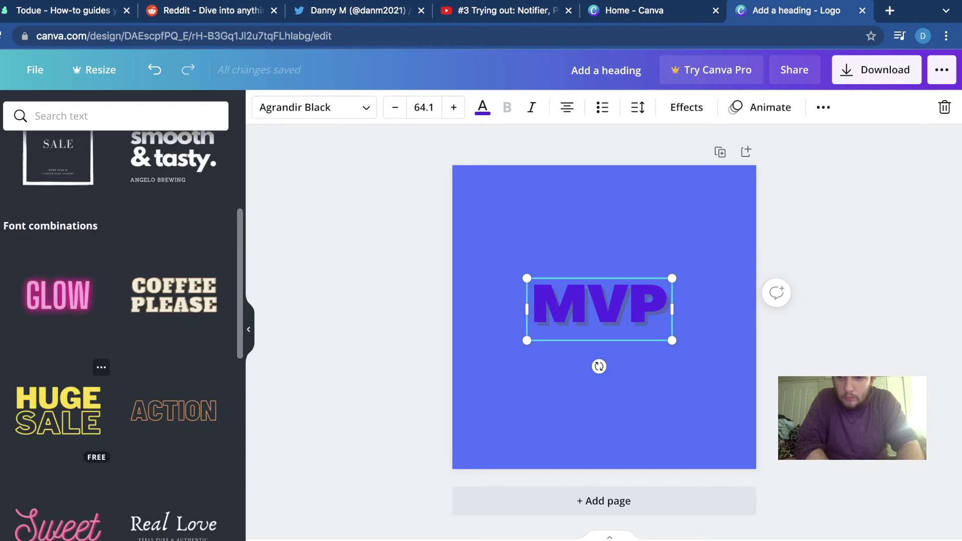
{"action": "scroll", "coordinate": [57, 419], "scroll_direction": "down", "scroll_amount": 4}
{"action": "scroll", "coordinate": [123, 336], "scroll_direction": "down", "scroll_amount": 5}
{"action": "scroll", "coordinate": [123, 336], "scroll_direction": "down", "scroll_amount": 3}
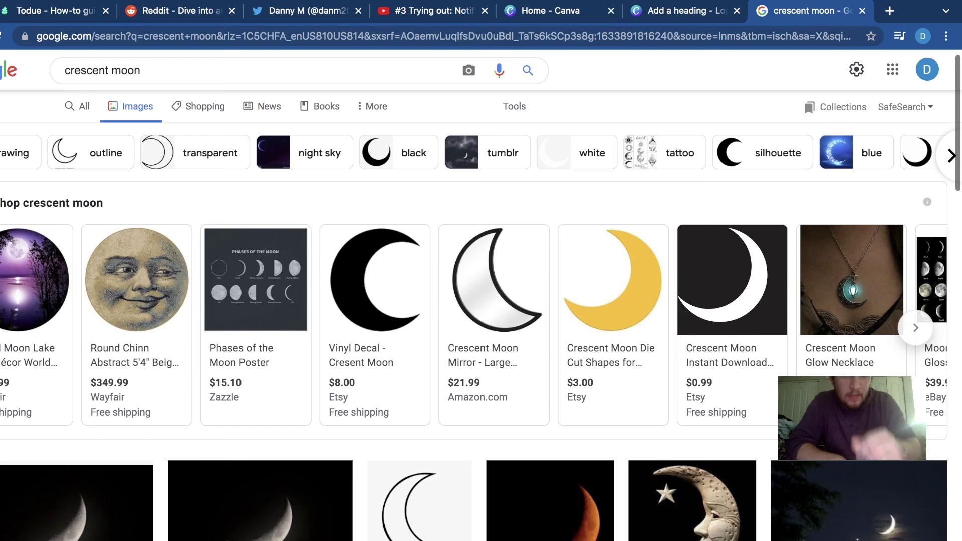
Return to the Canva design from the crescent moon image results and add a circle shape around the MVP text
{"action": "scroll", "coordinate": [482, 315], "scroll_direction": "down", "scroll_amount": 3}
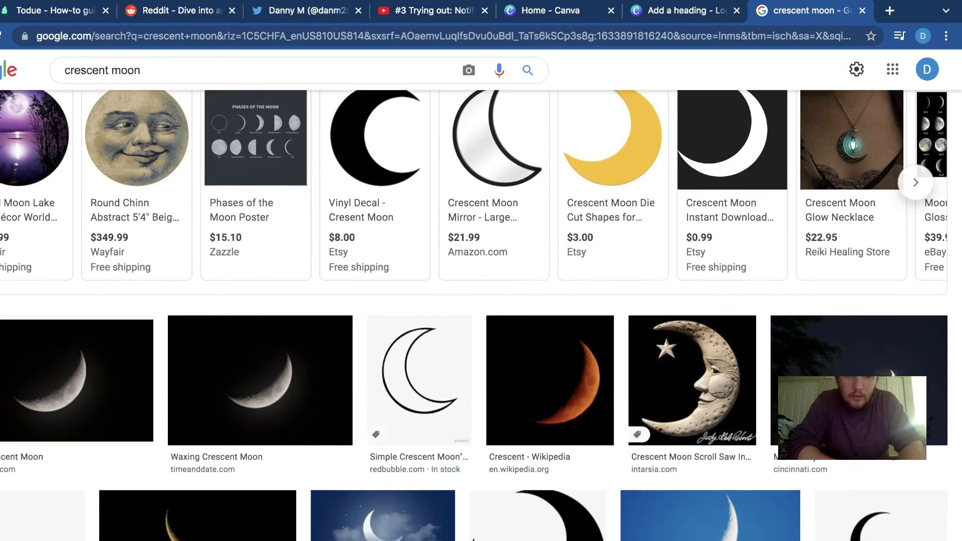
{"action": "scroll", "coordinate": [136, 150], "scroll_direction": "down", "scroll_amount": 3}
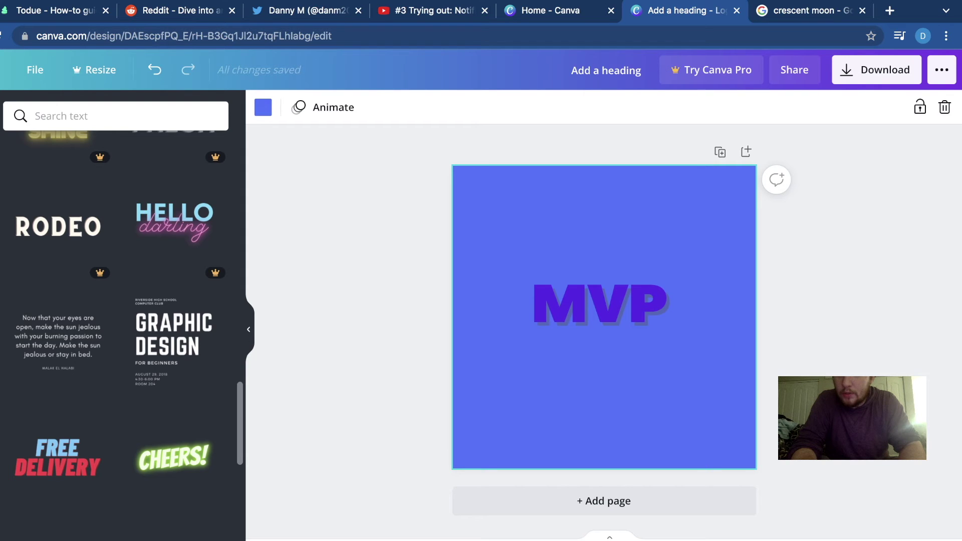
{"action": "left_click", "coordinate": [1, 169]}
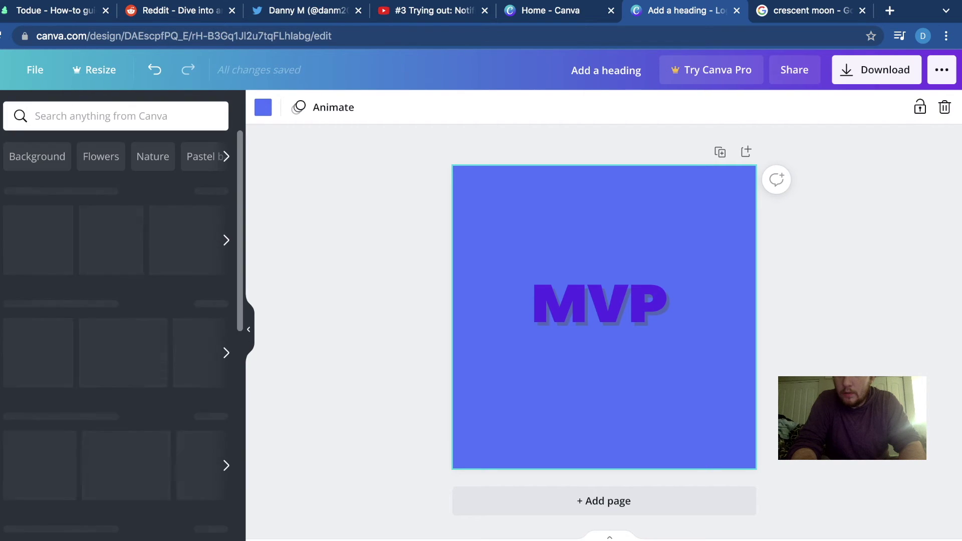
{"action": "left_click", "coordinate": [101, 115]}
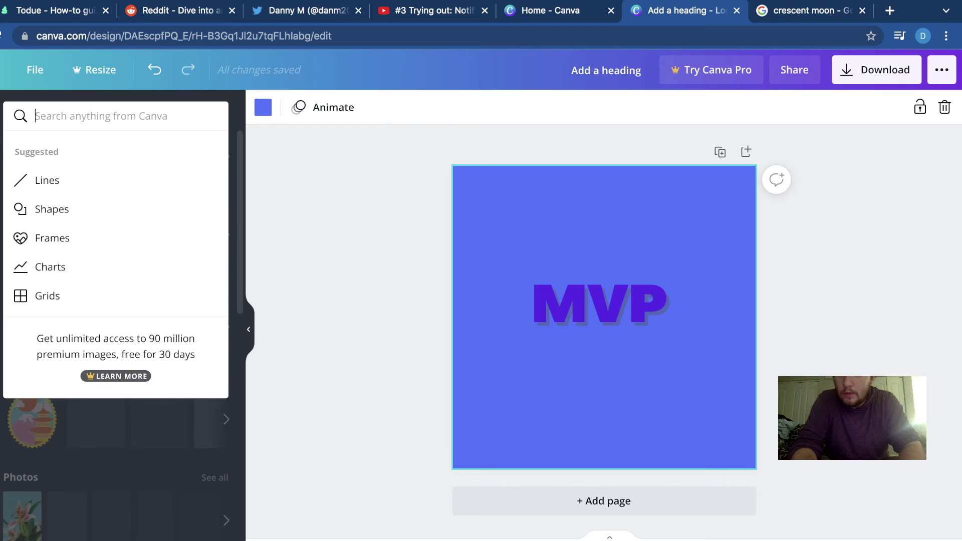
{"action": "left_click", "coordinate": [52, 209]}
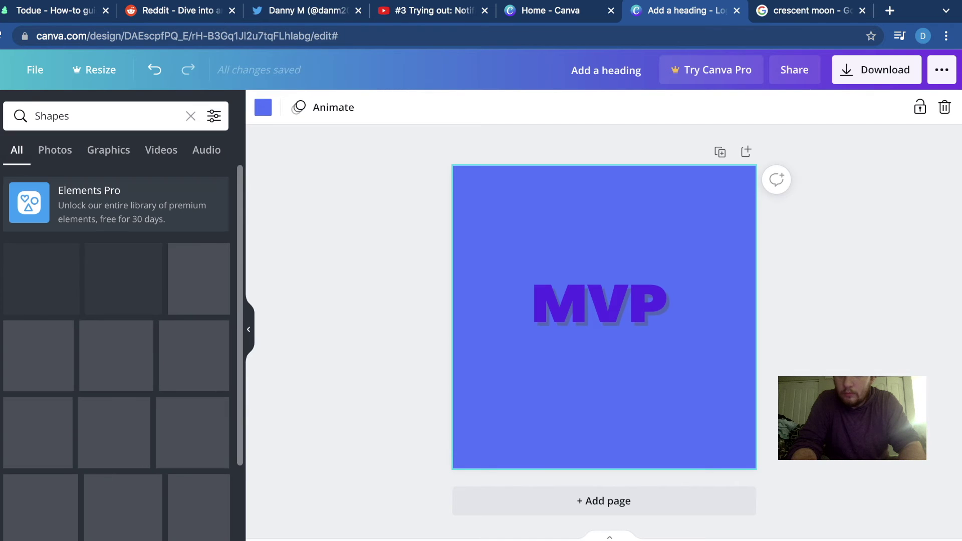
{"action": "left_click_drag", "start_coordinate": [39, 279], "coordinate": [600, 309]}
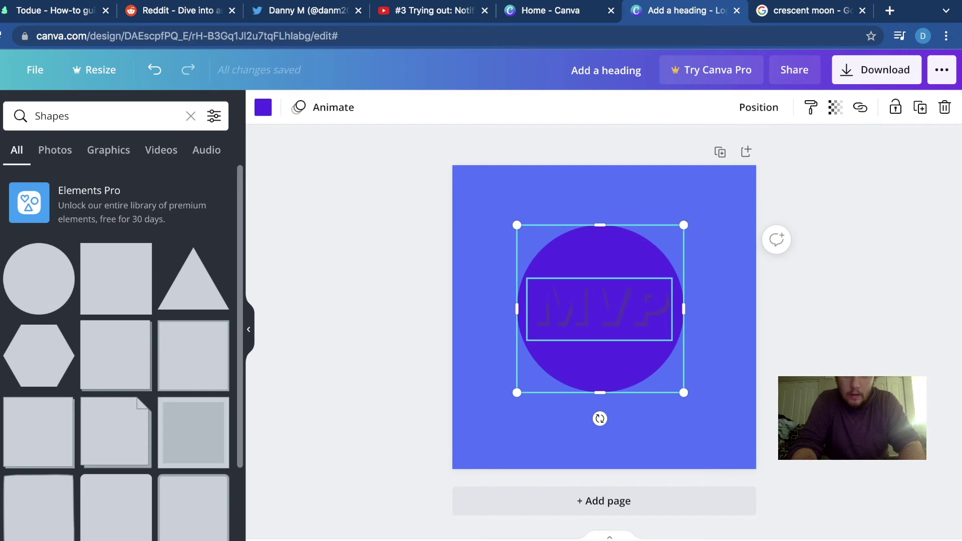
{"action": "key", "text": "Escape"}
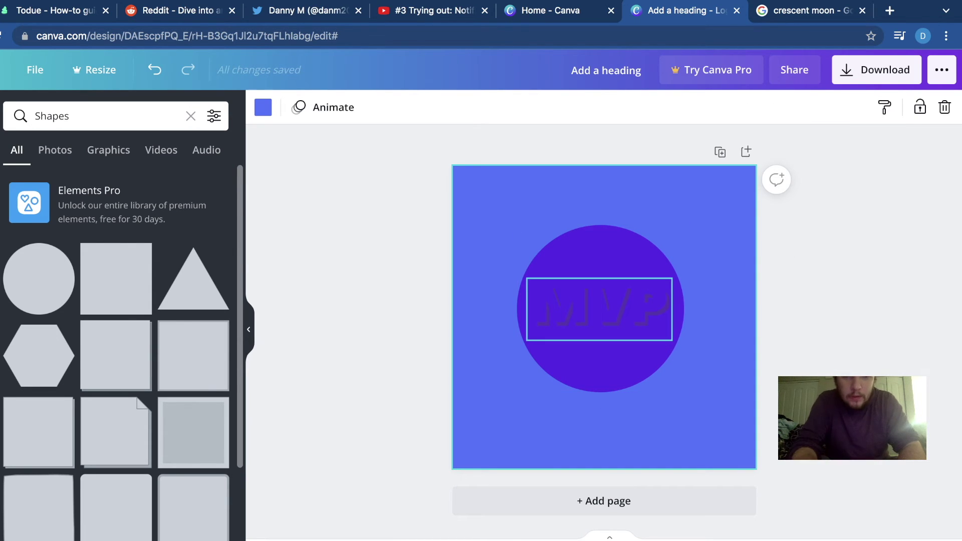
Color the circle yellow and shift it slightly left of the MVP text's center
{"action": "left_click", "coordinate": [600, 357]}
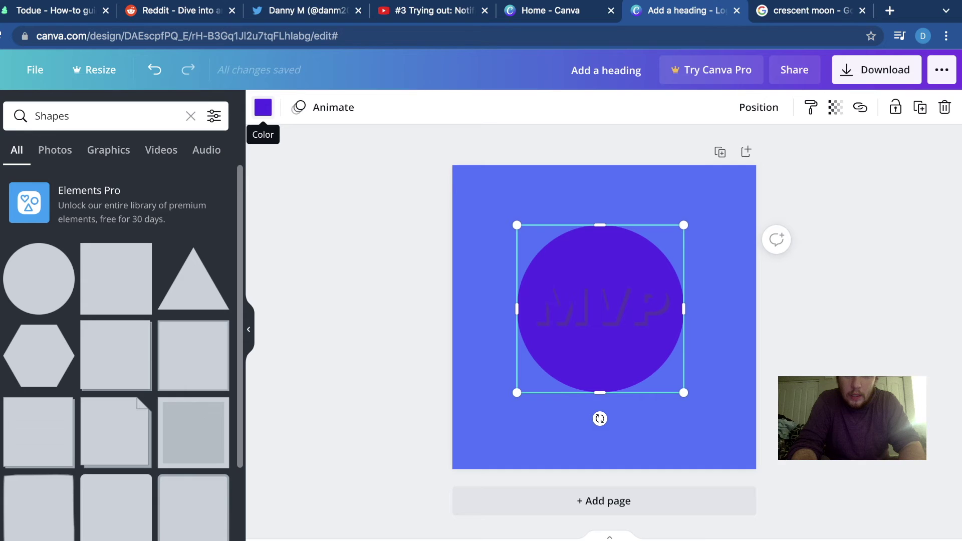
{"action": "left_click", "coordinate": [263, 107]}
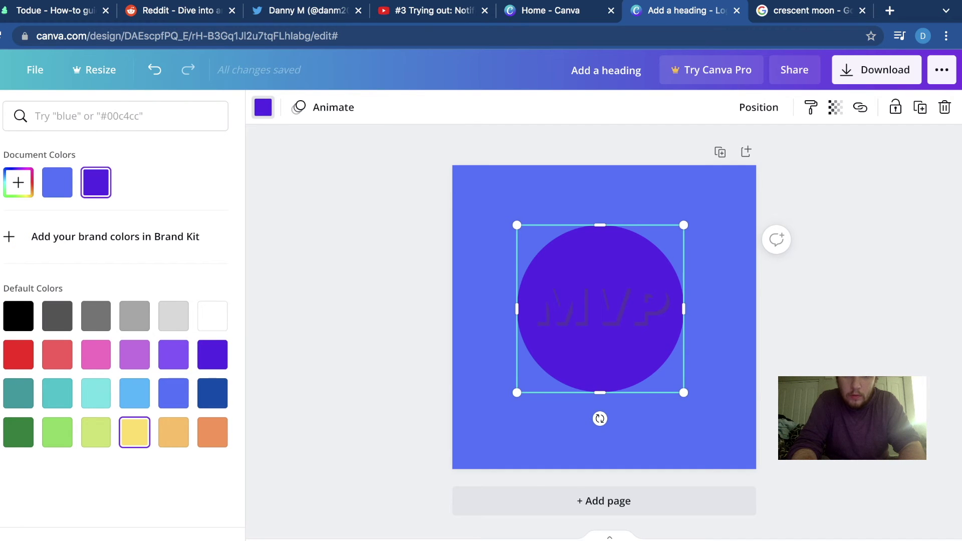
{"action": "left_click", "coordinate": [135, 433]}
{"action": "left_click", "coordinate": [351, 360]}
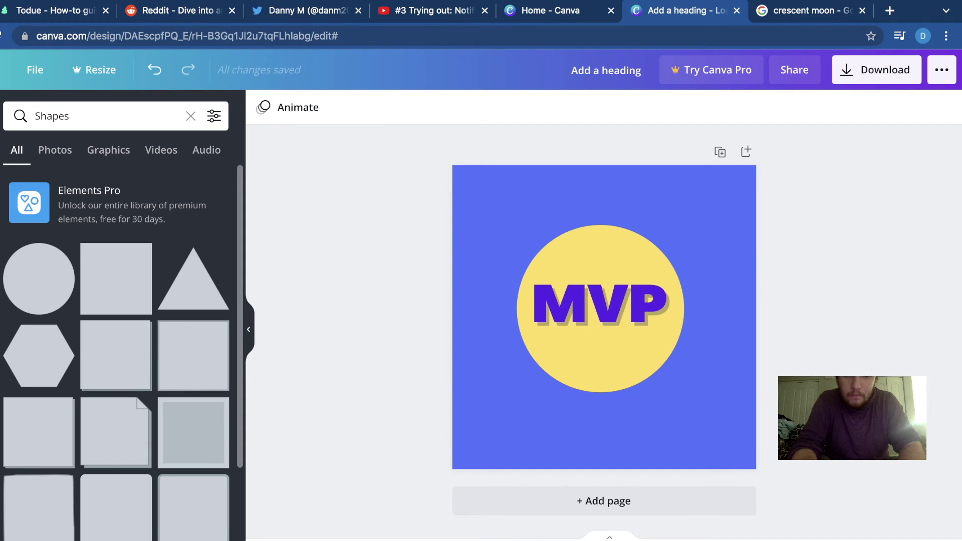
{"action": "left_click", "coordinate": [596, 360]}
{"action": "mouse_move", "coordinate": [600, 361]}
{"action": "left_mouse_down"}
{"action": "mouse_move", "coordinate": [573, 357]}
{"action": "mouse_move", "coordinate": [593, 362]}
{"action": "left_mouse_up"}
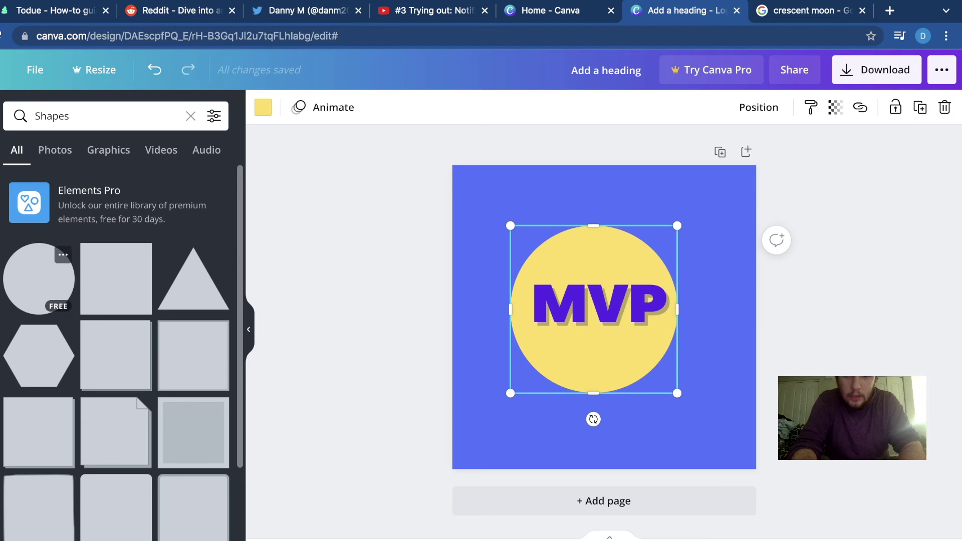
Add a second circle over the yellow one and color it royal blue to form a crescent behind the MVP text
{"action": "left_click", "coordinate": [39, 279]}
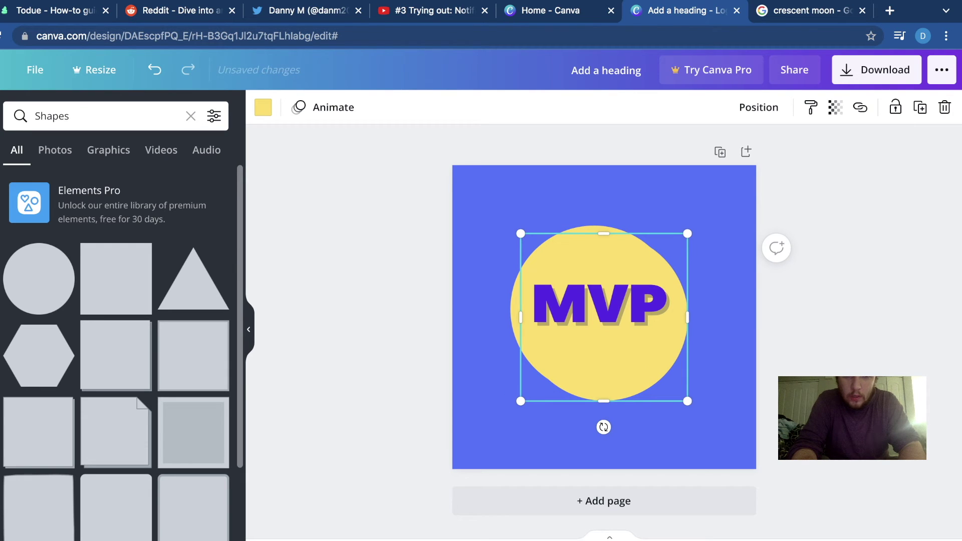
{"action": "left_click", "coordinate": [263, 107]}
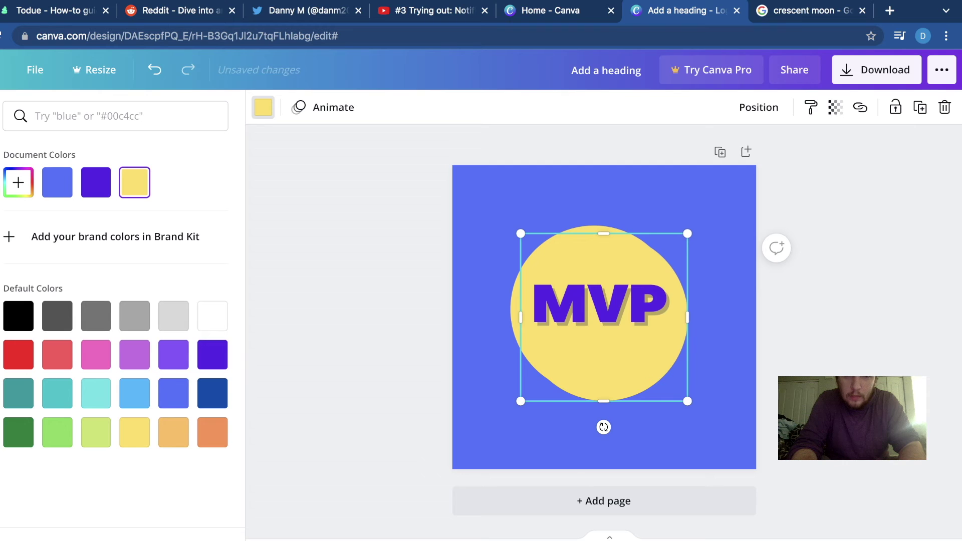
{"action": "left_click", "coordinate": [57, 182]}
{"action": "left_click", "coordinate": [263, 107]}
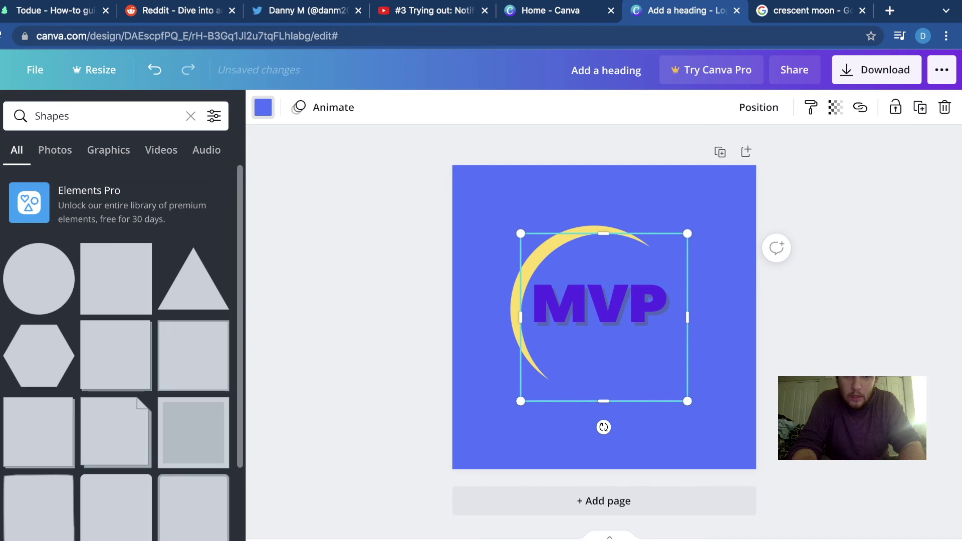
Try another offset of the blue circle over the yellow one and reposition the MVP text farther right inside the crescent
{"action": "left_click_drag", "start_coordinate": [599, 307], "coordinate": [505, 194]}
{"action": "left_click", "coordinate": [597, 300]}
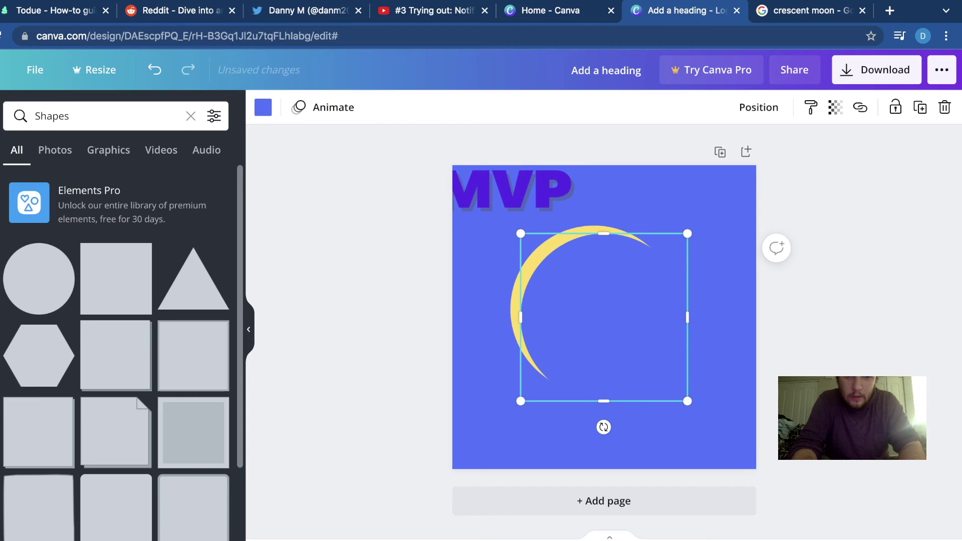
{"action": "mouse_move", "coordinate": [604, 318]}
{"action": "left_mouse_down"}
{"action": "mouse_move", "coordinate": [619, 310]}
{"action": "mouse_move", "coordinate": [620, 325]}
{"action": "mouse_move", "coordinate": [612, 309]}
{"action": "left_mouse_up"}
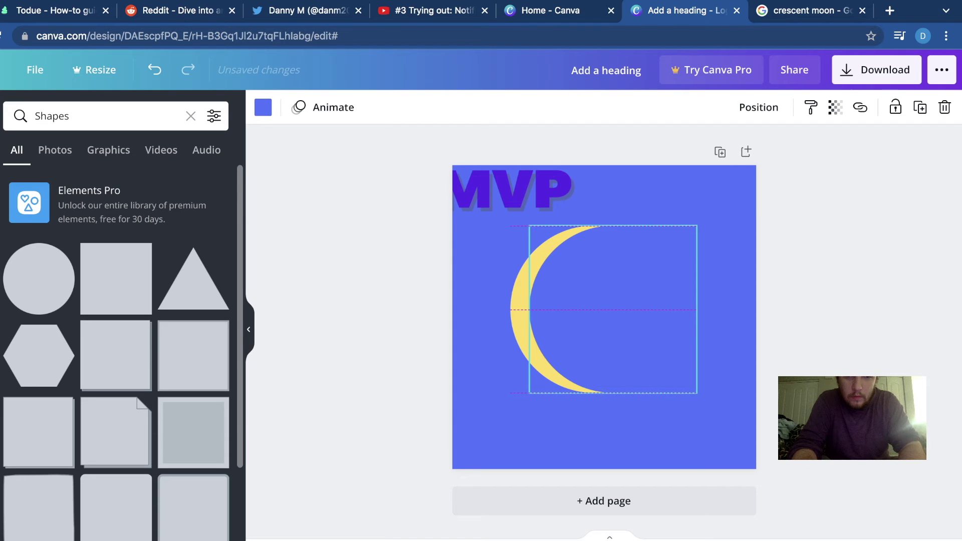
{"action": "left_click_drag", "start_coordinate": [612, 309], "coordinate": [604, 317]}
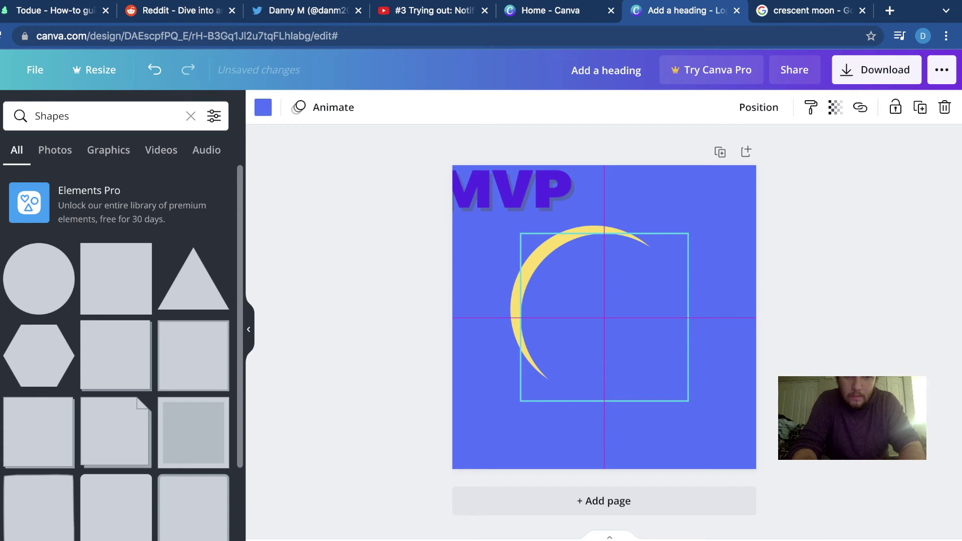
{"action": "left_click_drag", "start_coordinate": [516, 191], "coordinate": [627, 305]}
Try black on the overlapping circle, with black and violet as the page background
{"action": "left_click", "coordinate": [603, 362]}
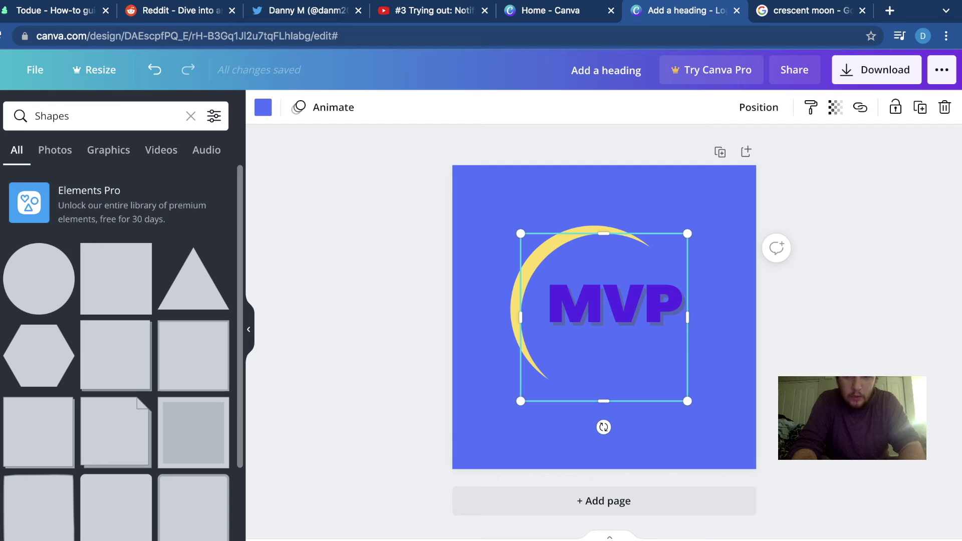
{"action": "left_click", "coordinate": [263, 107]}
{"action": "left_click", "coordinate": [18, 315]}
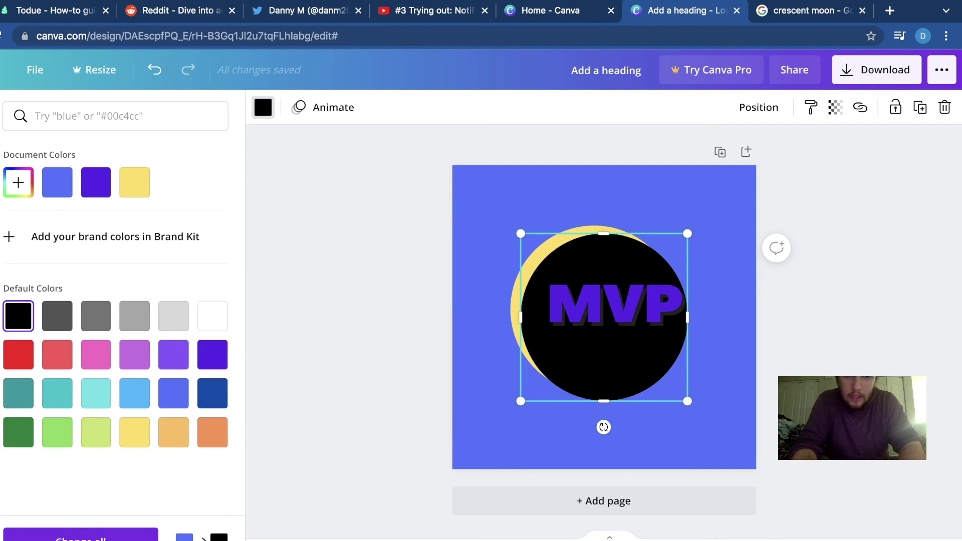
{"action": "left_click", "coordinate": [484, 228]}
{"action": "left_click", "coordinate": [263, 107]}
{"action": "left_click", "coordinate": [57, 182]}
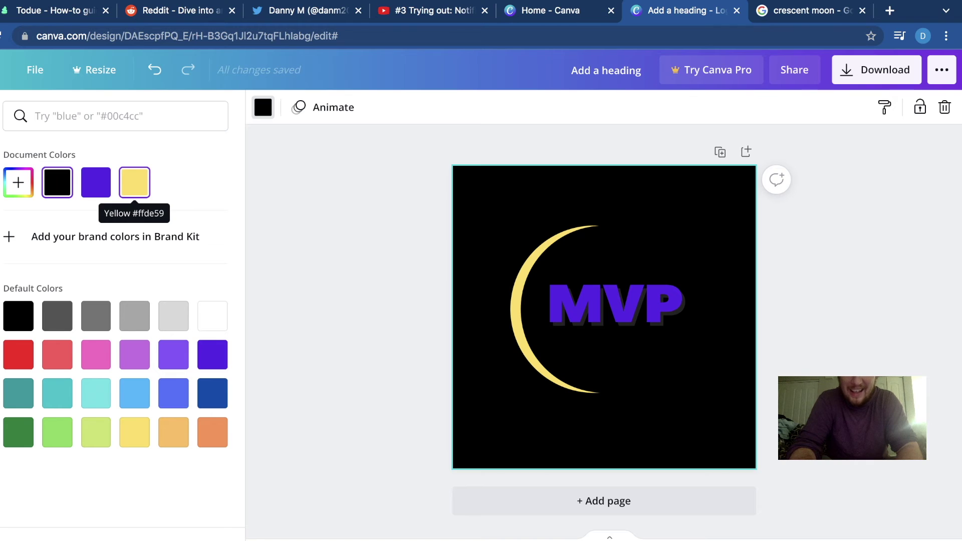
{"action": "left_click", "coordinate": [95, 182]}
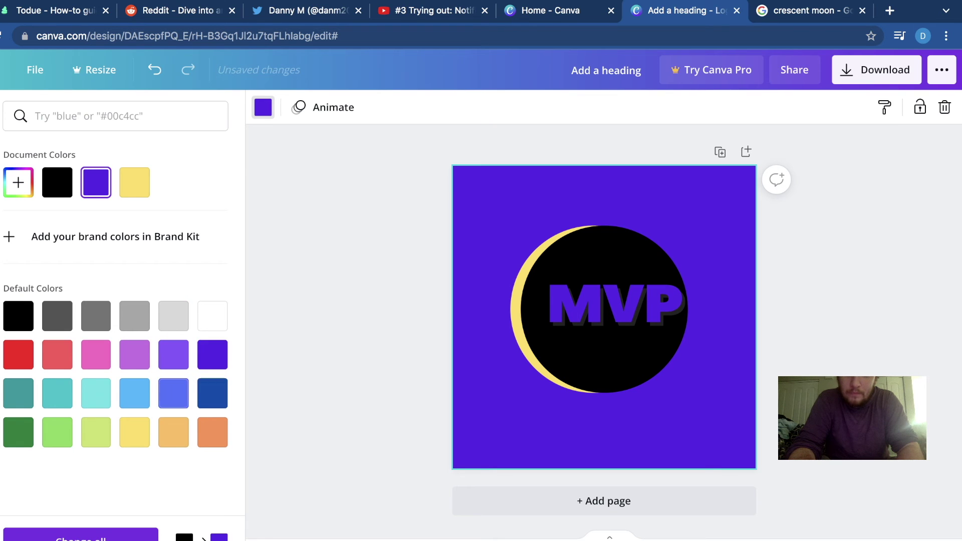
Set both the page background and the black overlapping circle back to royal blue
{"action": "left_click", "coordinate": [173, 393]}
{"action": "left_click", "coordinate": [484, 320]}
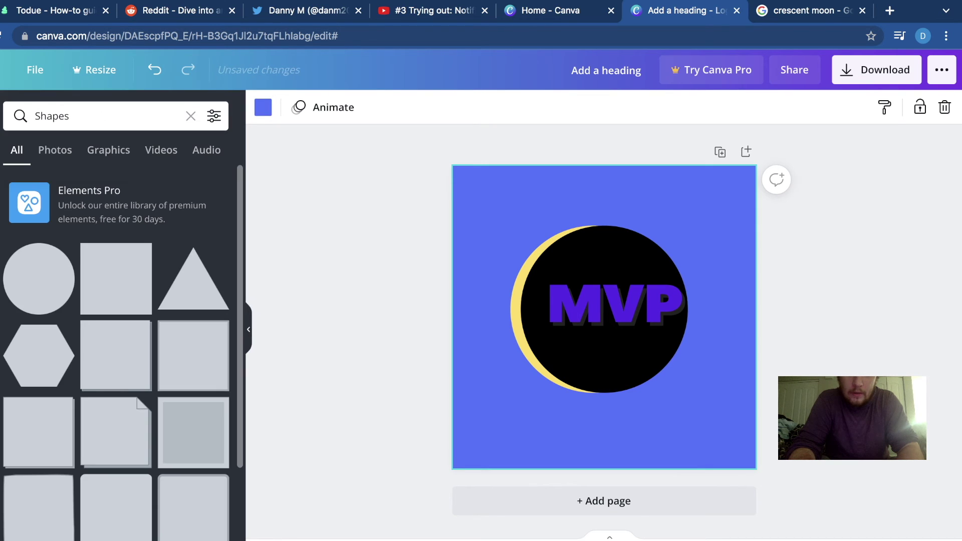
{"action": "left_click", "coordinate": [604, 358]}
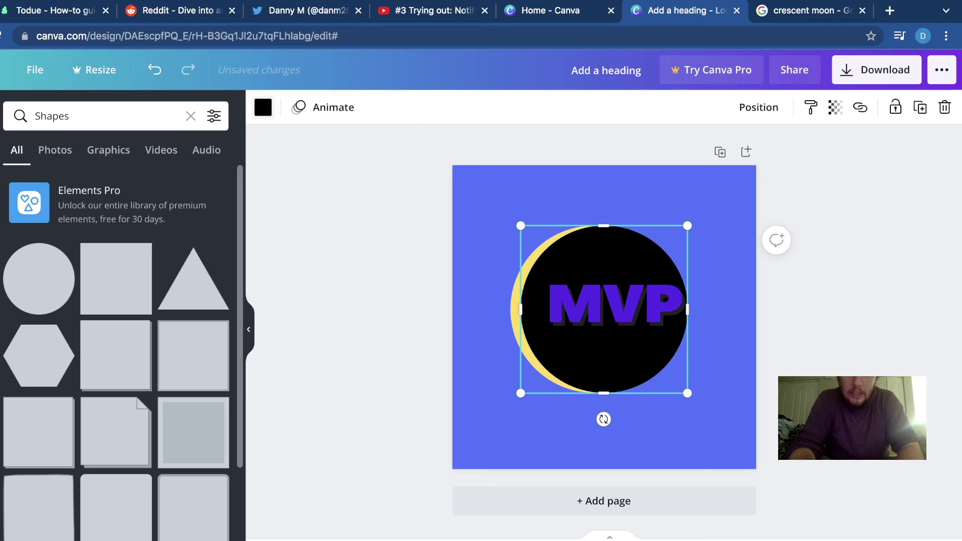
{"action": "left_click", "coordinate": [263, 108]}
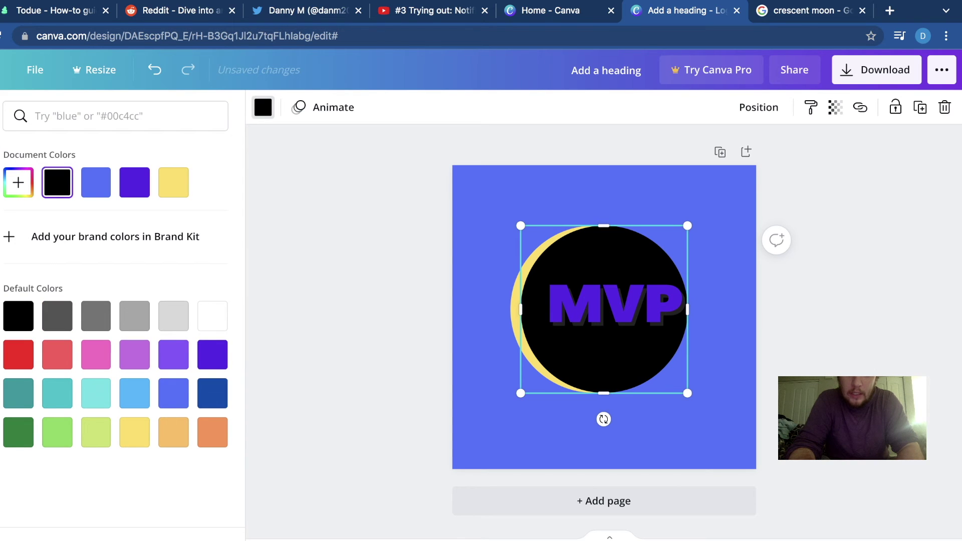
{"action": "left_click", "coordinate": [174, 393]}
{"action": "key", "text": "Escape"}
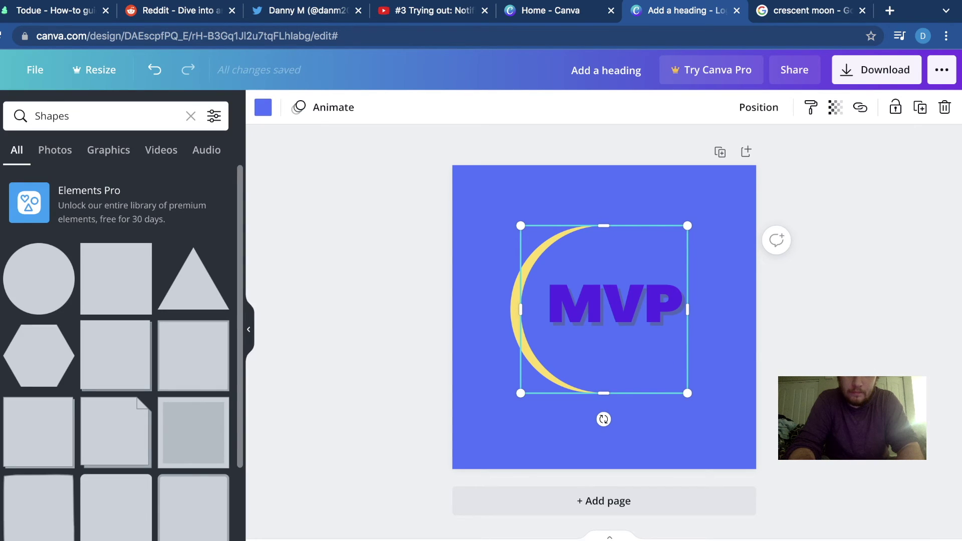
{"action": "key", "text": "Escape"}
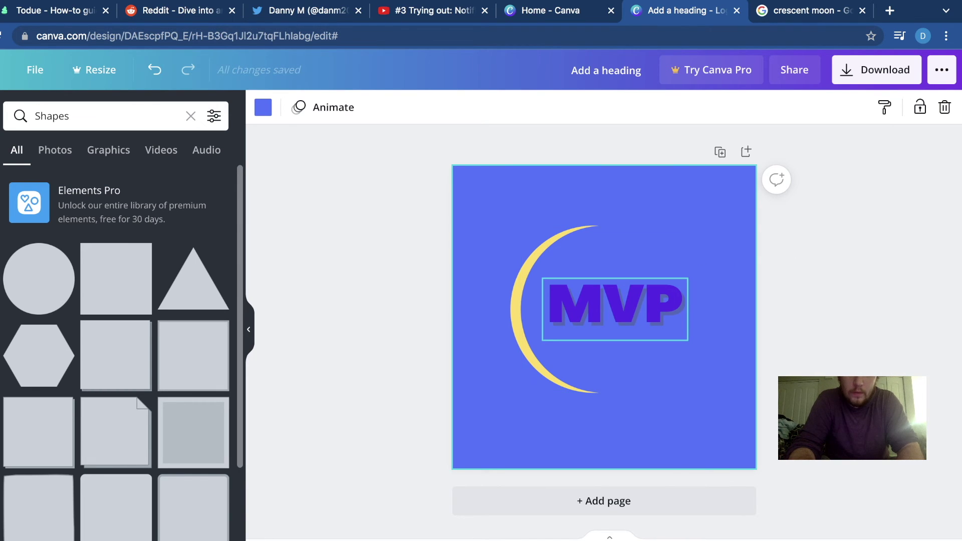
Add MVP samples in the Cheers!, fun, Glow and Action text styles and arrange them along the right side of the design
{"action": "left_click", "coordinate": [615, 309]}
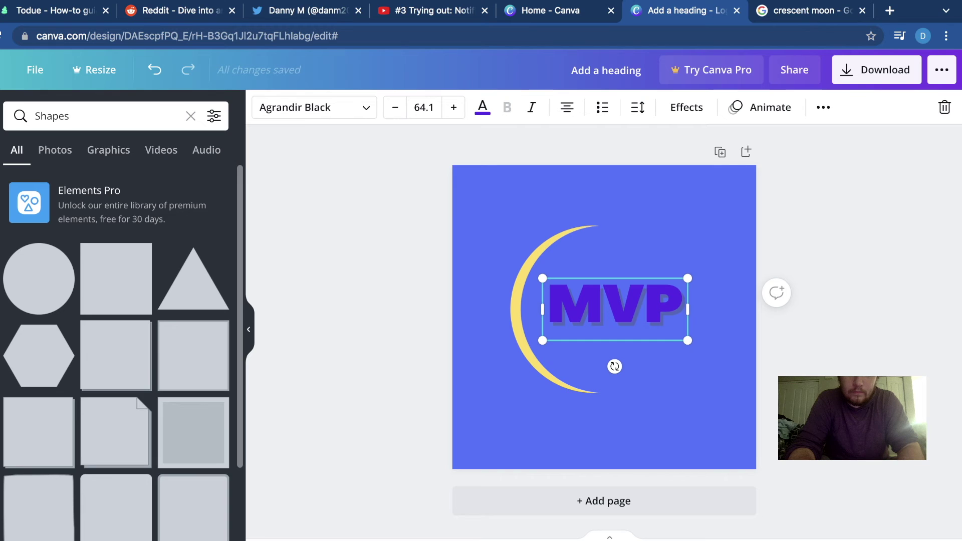
{"action": "scroll", "coordinate": [176, 345], "scroll_direction": "down", "scroll_amount": 3}
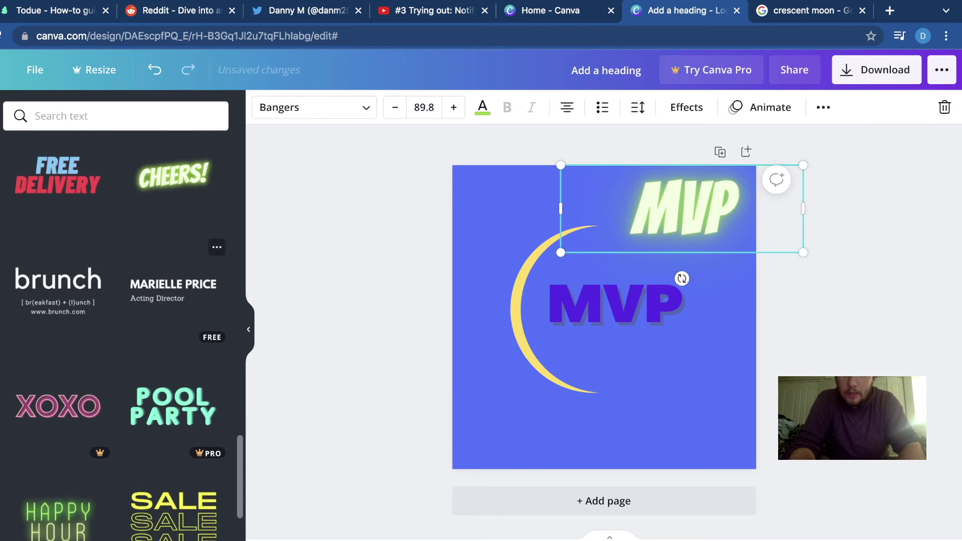
{"action": "scroll", "coordinate": [58, 396], "scroll_direction": "down", "scroll_amount": 1}
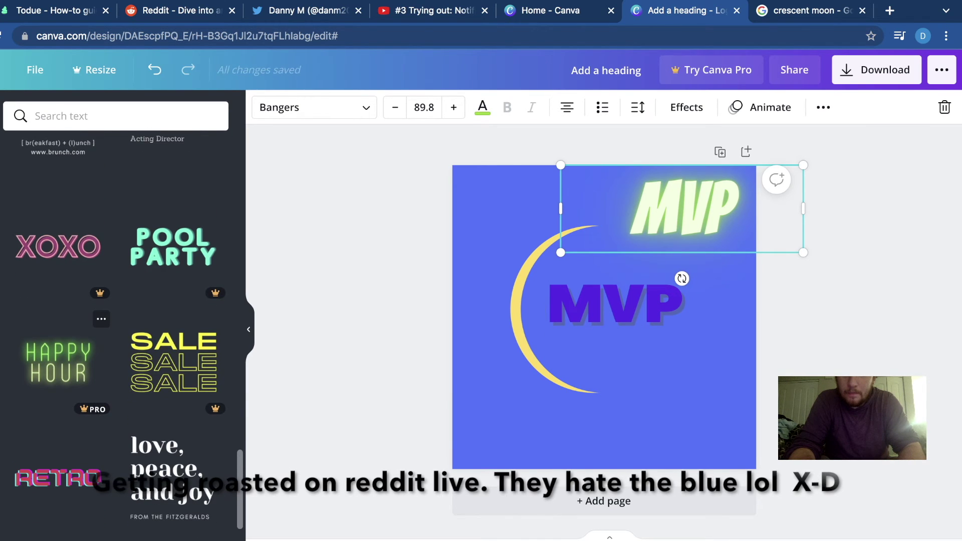
{"action": "scroll", "coordinate": [58, 396], "scroll_direction": "down", "scroll_amount": 10}
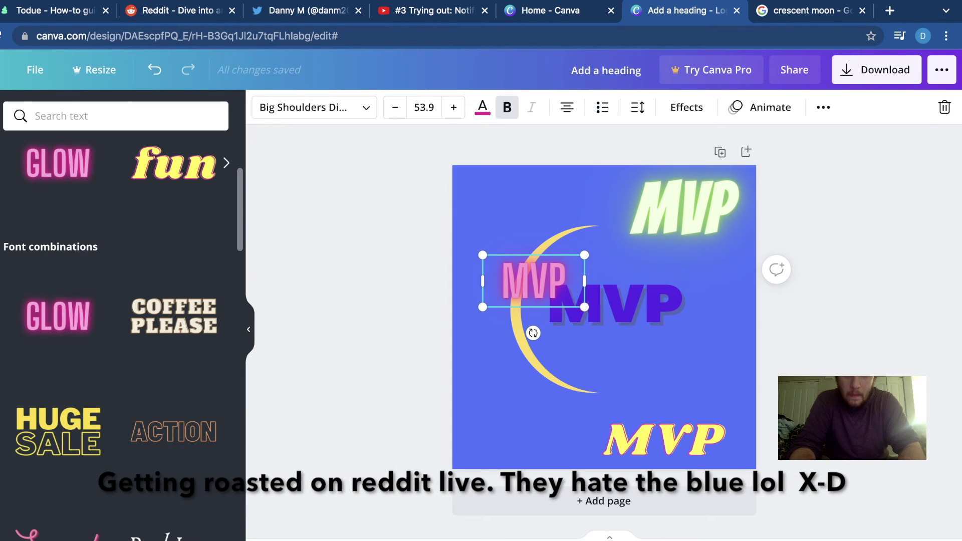
{"action": "left_click_drag", "start_coordinate": [533, 281], "coordinate": [682, 387]}
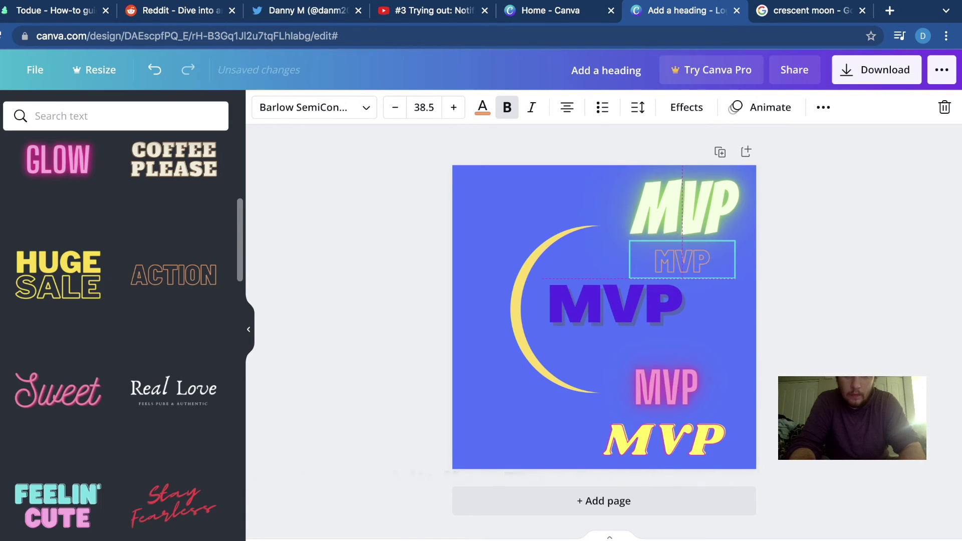
{"action": "left_click_drag", "start_coordinate": [682, 260], "coordinate": [677, 261]}
{"action": "left_click", "coordinate": [621, 352]}
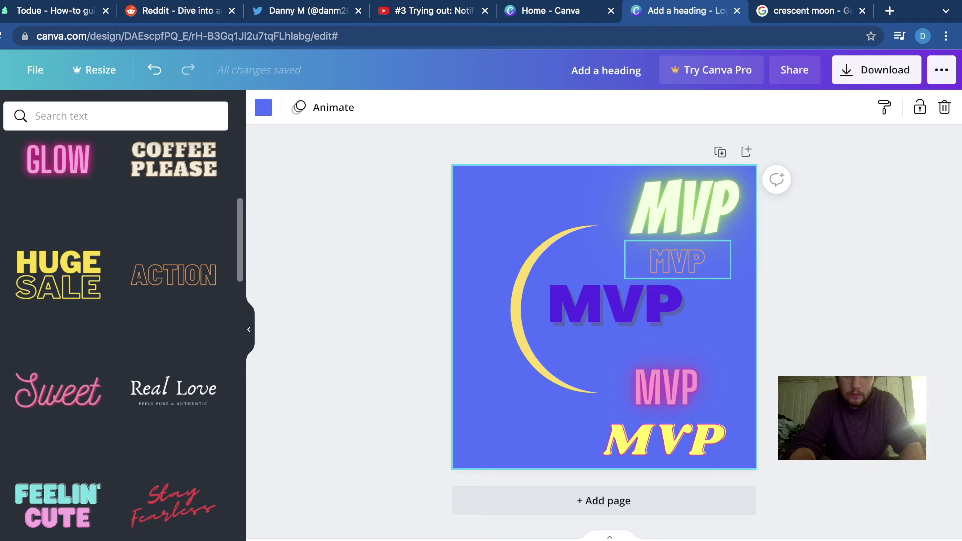
Shift the Agrandir Black MVP text slightly right and down, and try yellow and light orange as its color
{"action": "left_click", "coordinate": [611, 306]}
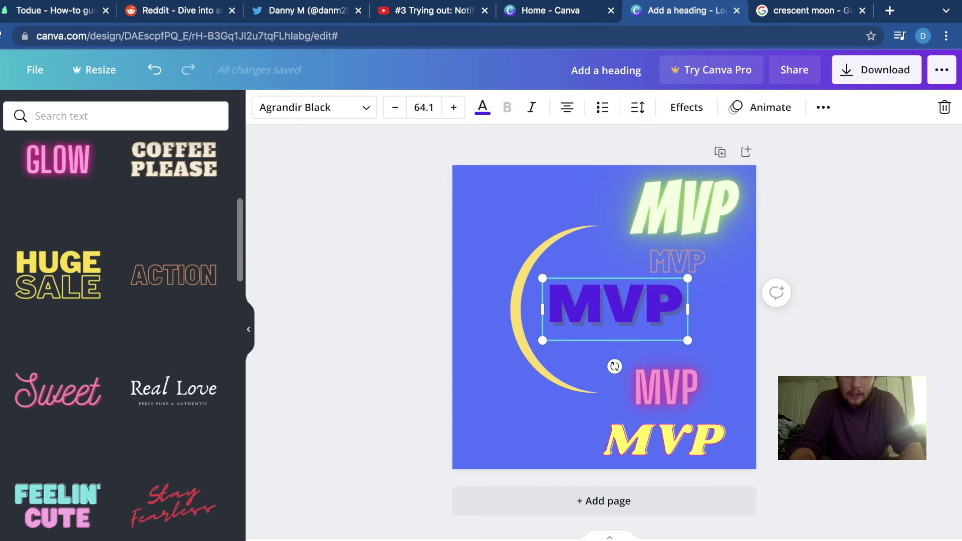
{"action": "left_click_drag", "start_coordinate": [611, 306], "coordinate": [609, 314]}
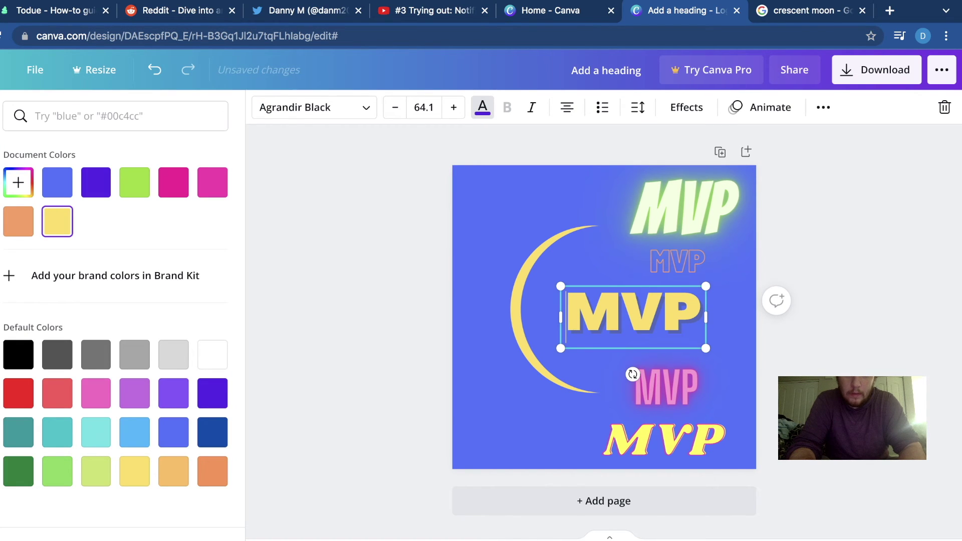
{"action": "left_click", "coordinate": [173, 471]}
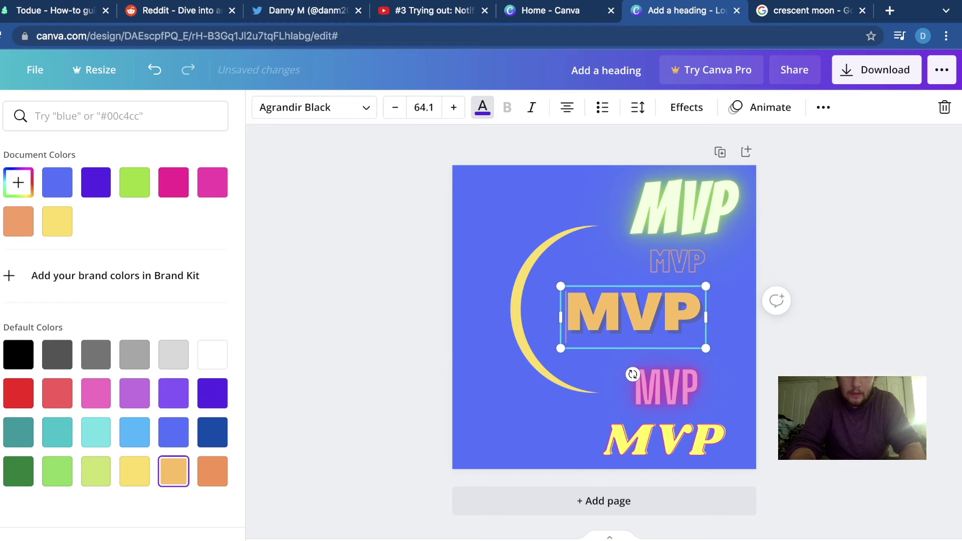
Try white, dark gray, black and light blue as the color of the Agrandir Black MVP text
{"action": "left_click", "coordinate": [213, 355]}
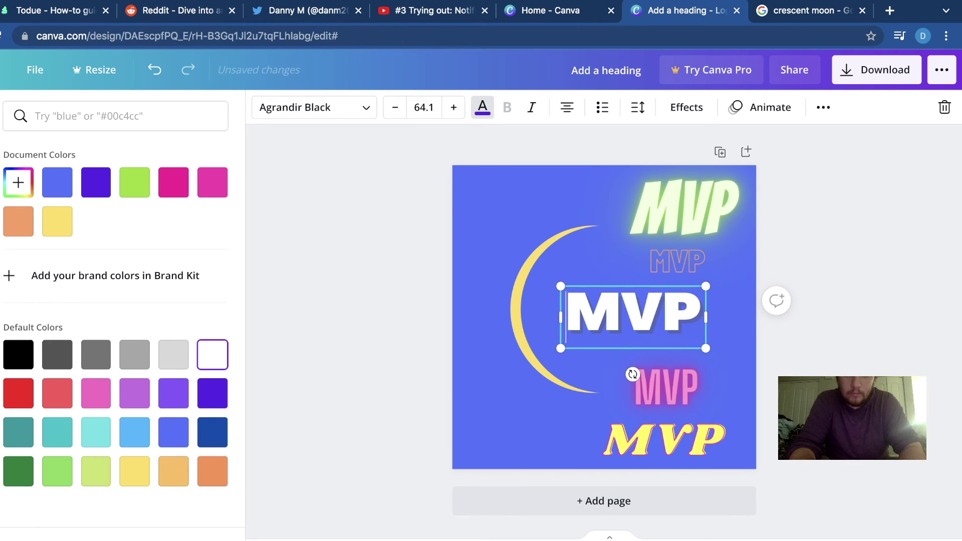
{"action": "left_click", "coordinate": [57, 354]}
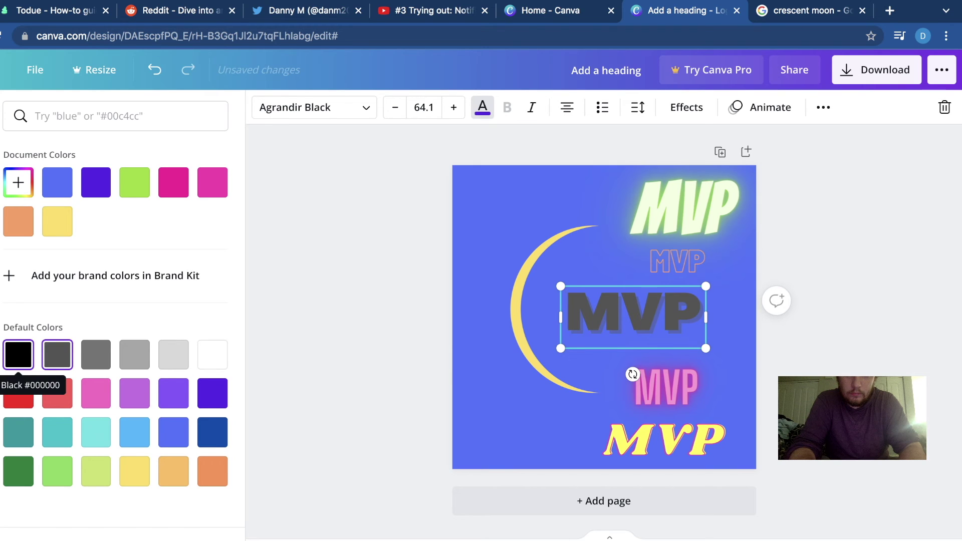
{"action": "left_click", "coordinate": [18, 354]}
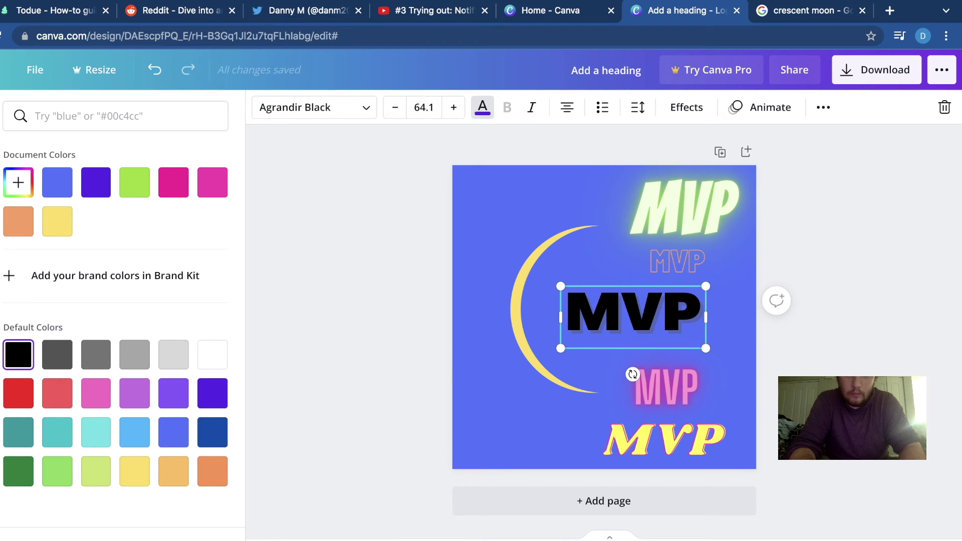
{"action": "left_click", "coordinate": [57, 355]}
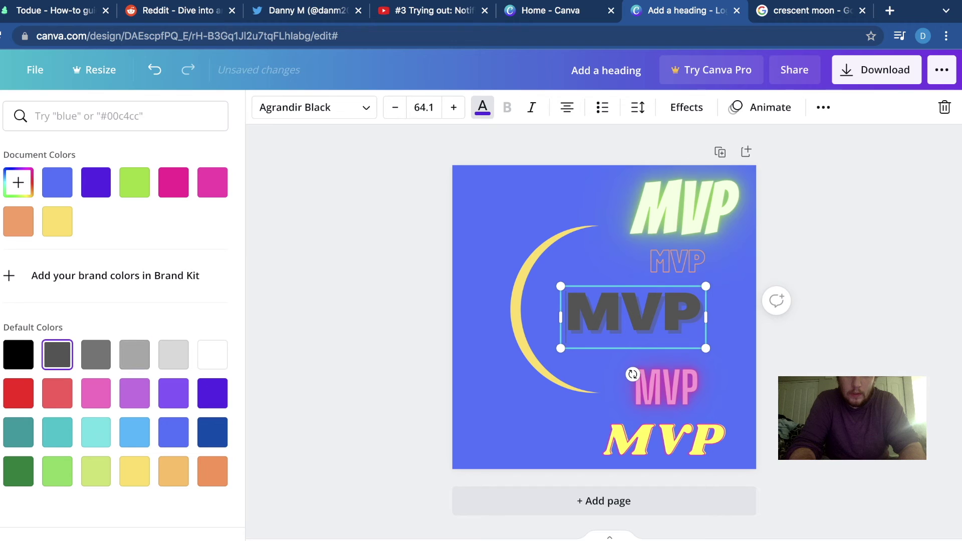
{"action": "left_click", "coordinate": [134, 432]}
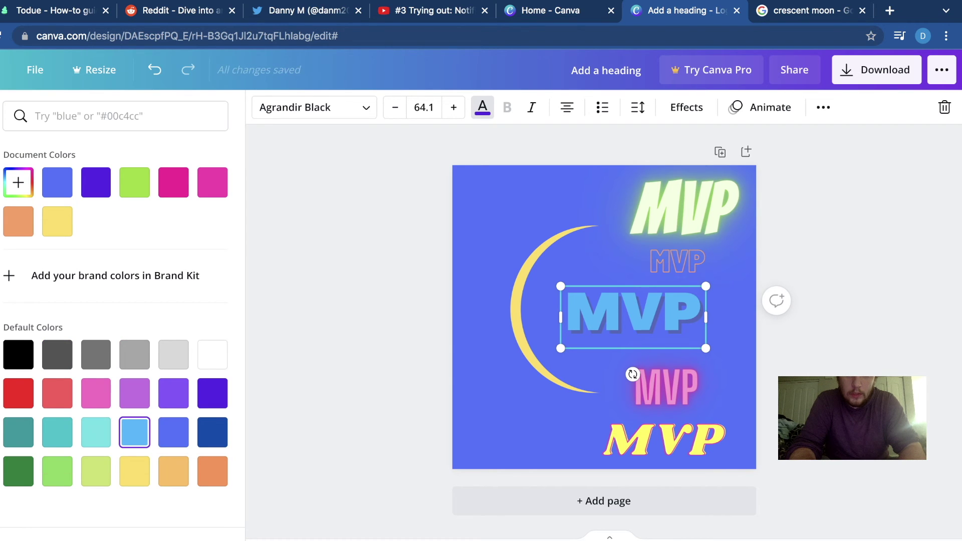
Try lime green on the Agrandir Black MVP text, and set its color to the background's royal blue
{"action": "left_click", "coordinate": [174, 182]}
{"action": "left_click", "coordinate": [134, 182]}
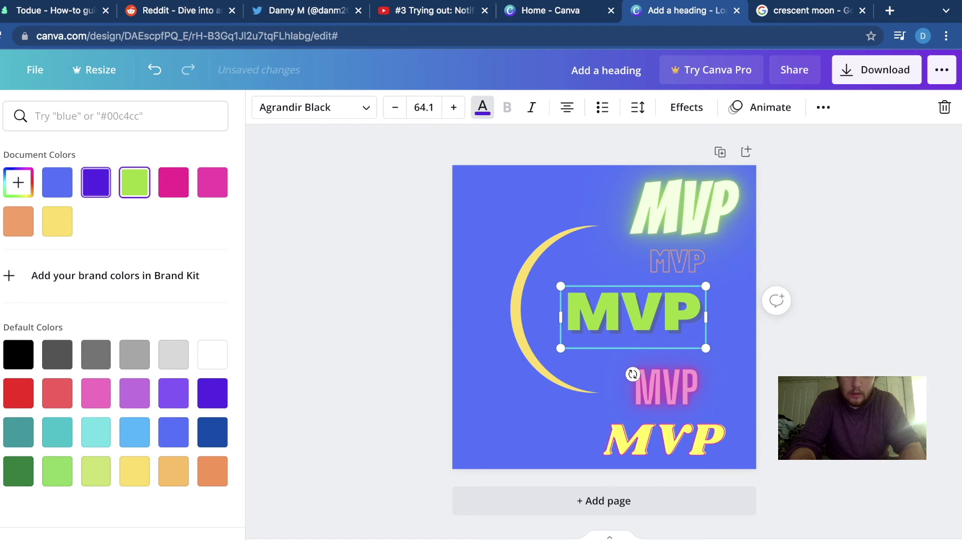
{"action": "left_click", "coordinate": [57, 182]}
{"action": "left_click", "coordinate": [482, 281]}
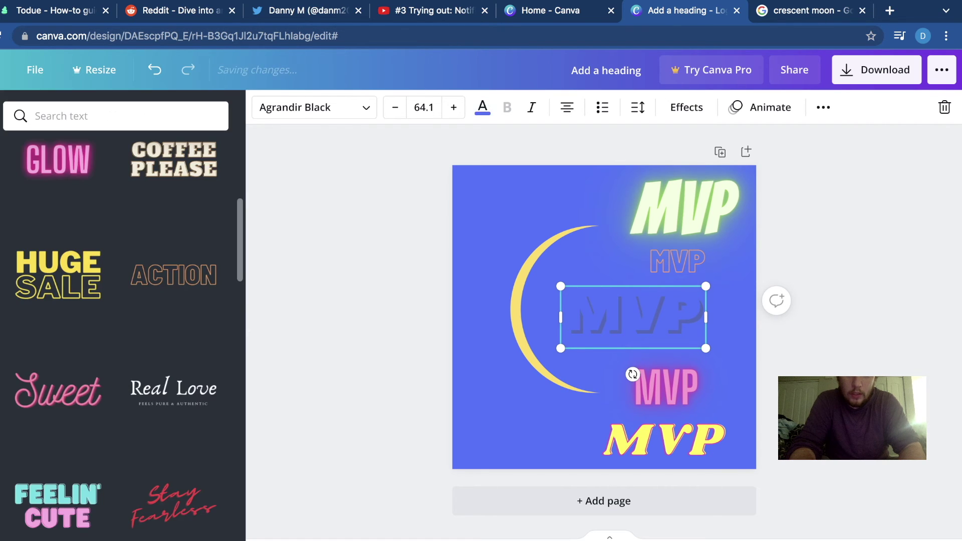
Delete the Cheers!, fun, Glow and Action style MVP samples, keeping the Agrandir Black MVP text
{"action": "left_click", "coordinate": [632, 316]}
{"action": "left_click", "coordinate": [684, 207]}
{"action": "left_click_drag", "start_coordinate": [684, 208], "coordinate": [679, 232]}
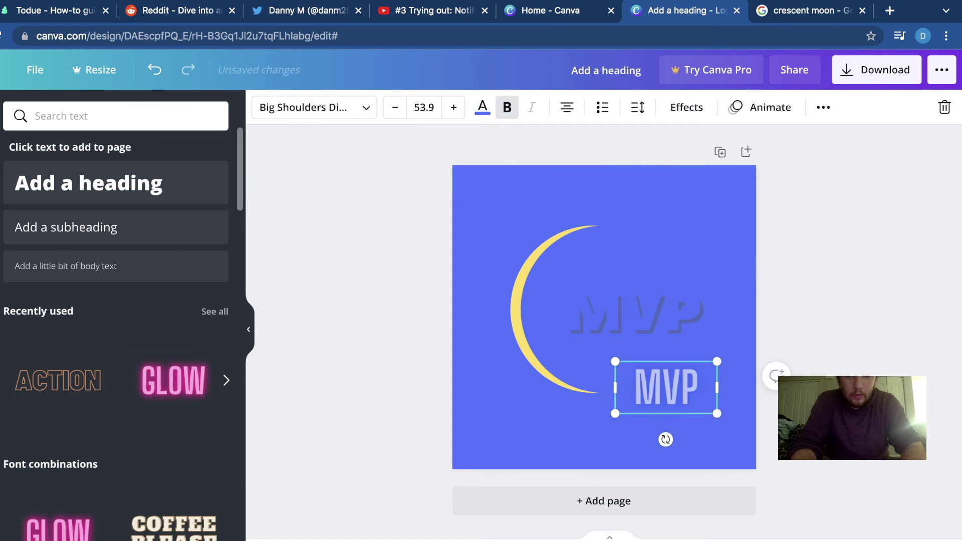
{"action": "key", "text": "Delete"}
Duplicate the Agrandir Black MVP text and place the copy directly beneath the original
{"action": "left_click", "coordinate": [633, 321]}
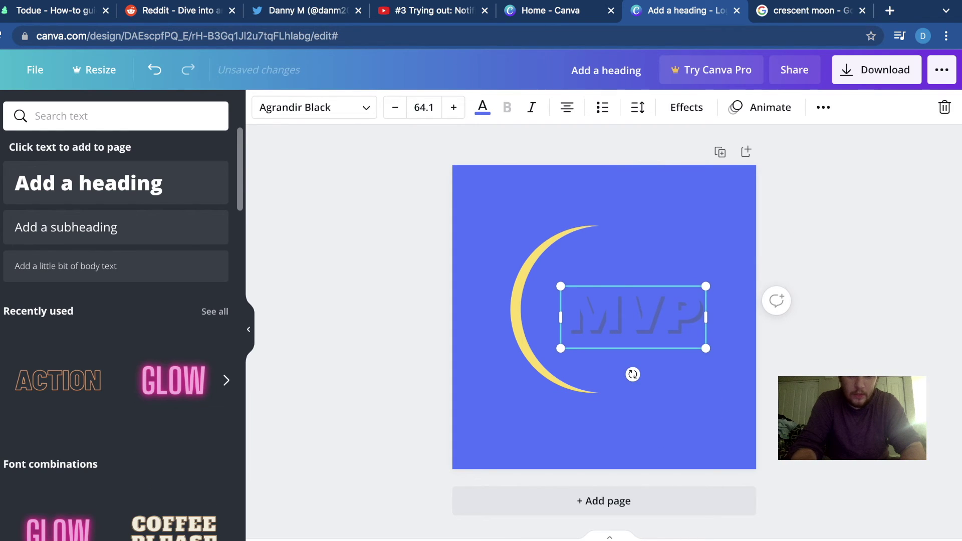
{"action": "key", "text": "ctrl+z"}
{"action": "left_click_drag", "start_coordinate": [645, 329], "coordinate": [633, 362]}
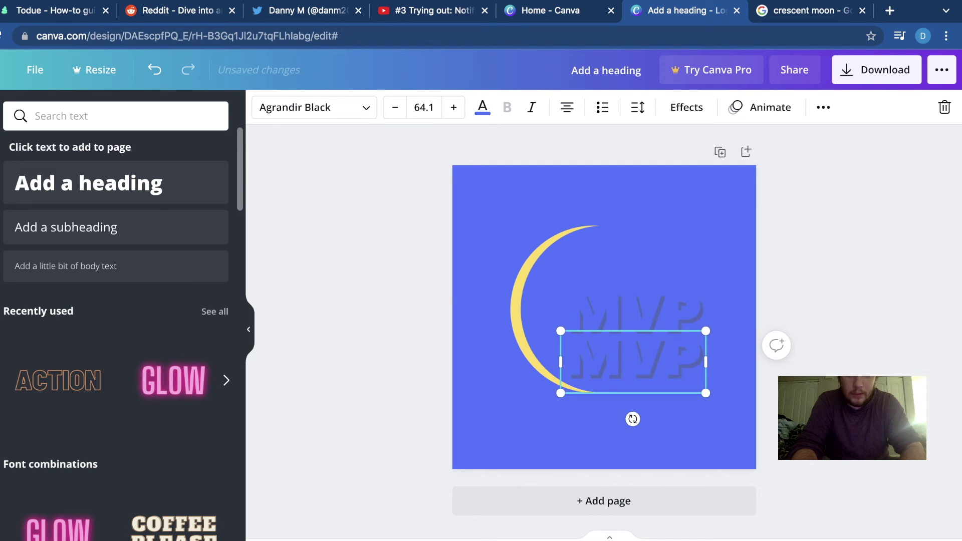
Browse the English fonts and set one of the two MVP texts in Aleo Light above the other
{"action": "left_click", "coordinate": [315, 107]}
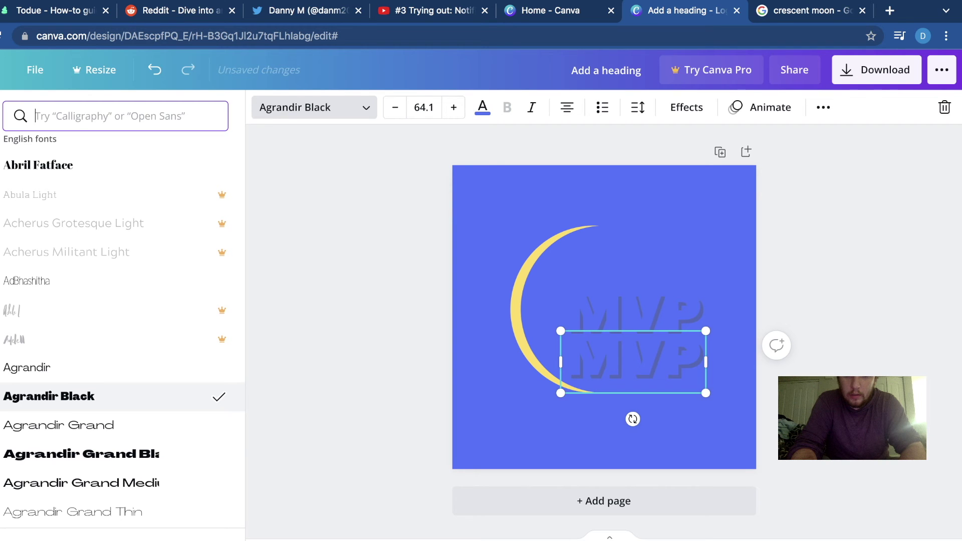
{"action": "scroll", "coordinate": [120, 241], "scroll_direction": "down", "scroll_amount": 10}
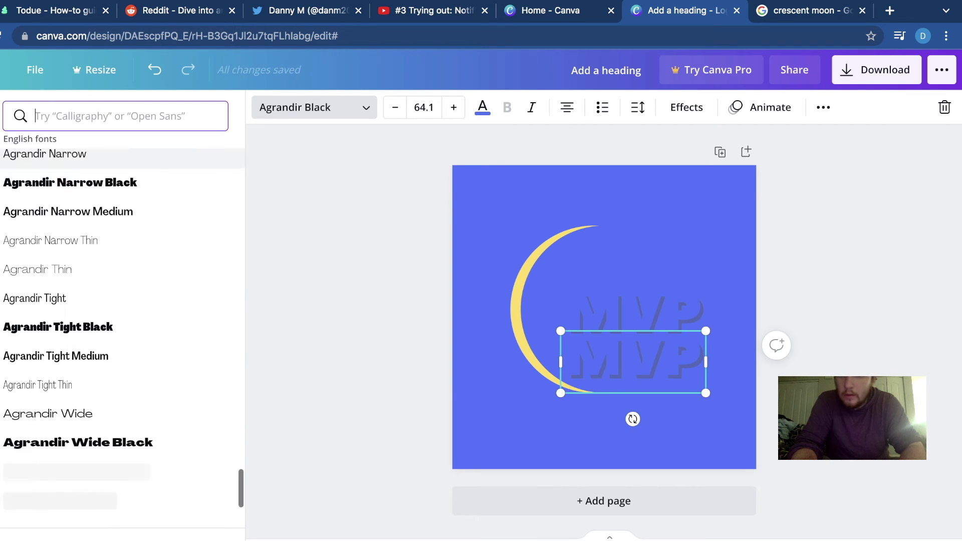
{"action": "scroll", "coordinate": [121, 287], "scroll_direction": "down", "scroll_amount": 4}
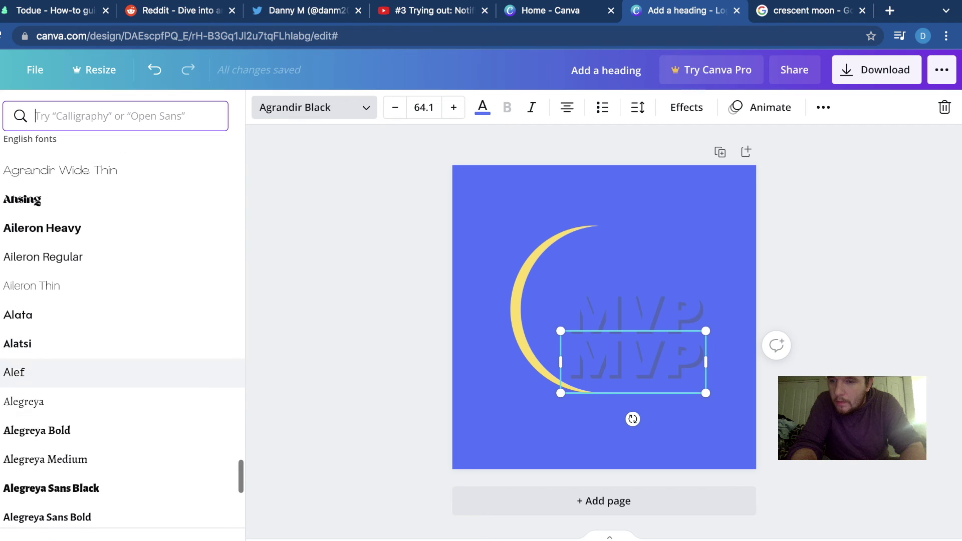
{"action": "scroll", "coordinate": [120, 326], "scroll_direction": "down", "scroll_amount": 5}
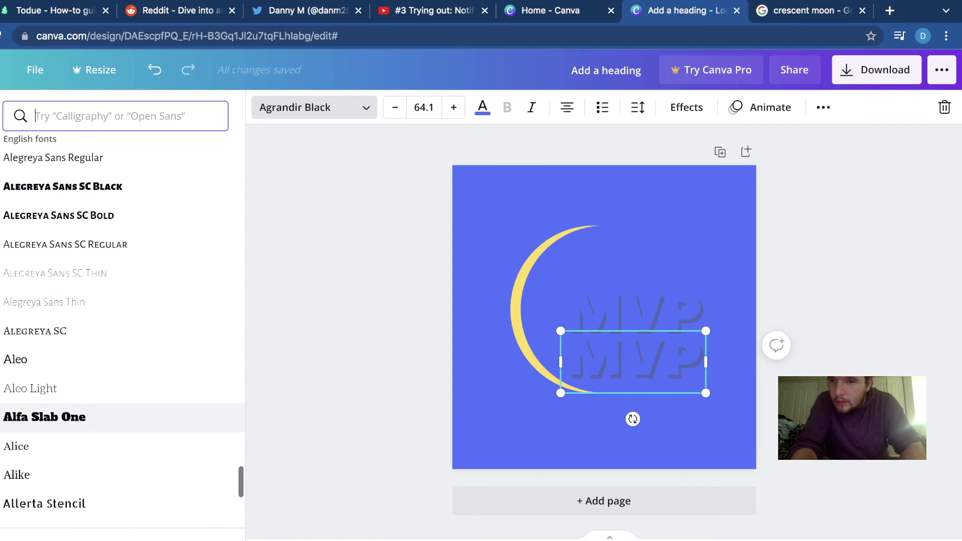
{"action": "left_click", "coordinate": [120, 389]}
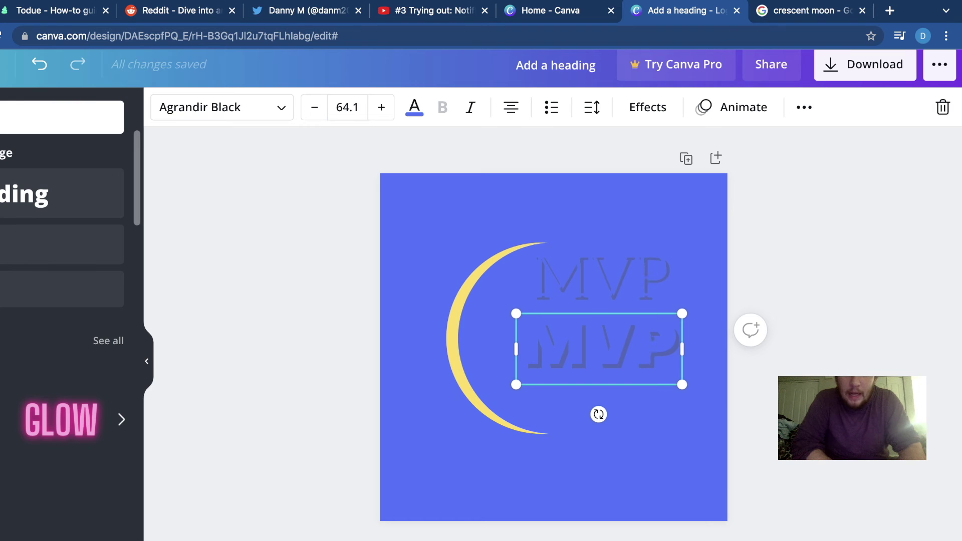
Set the shadow color of both MVP texts to black and shift the Agrandir Black one slightly right
{"action": "left_click", "coordinate": [648, 107]}
{"action": "scroll", "coordinate": [10, 353], "scroll_direction": "left", "scroll_amount": 2}
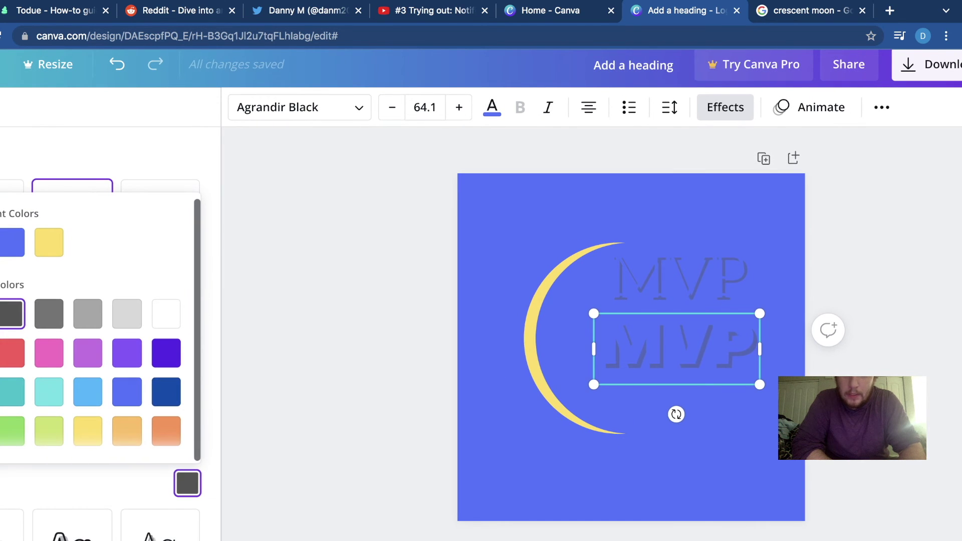
{"action": "left_click", "coordinate": [1, 314]}
{"action": "left_click", "coordinate": [677, 279]}
{"action": "left_click", "coordinate": [188, 484]}
{"action": "left_click", "coordinate": [1, 315]}
{"action": "left_click", "coordinate": [676, 349]}
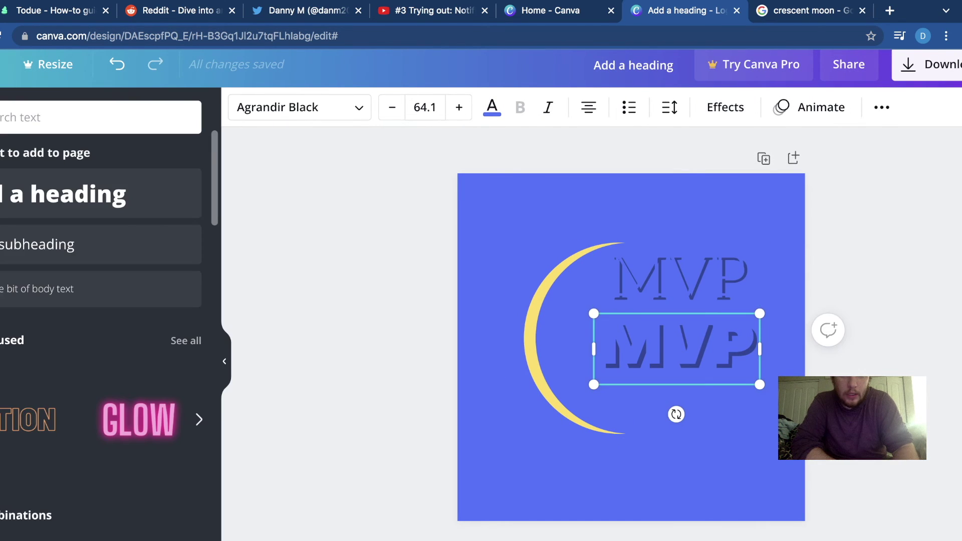
{"action": "left_click_drag", "start_coordinate": [676, 349], "coordinate": [687, 347]}
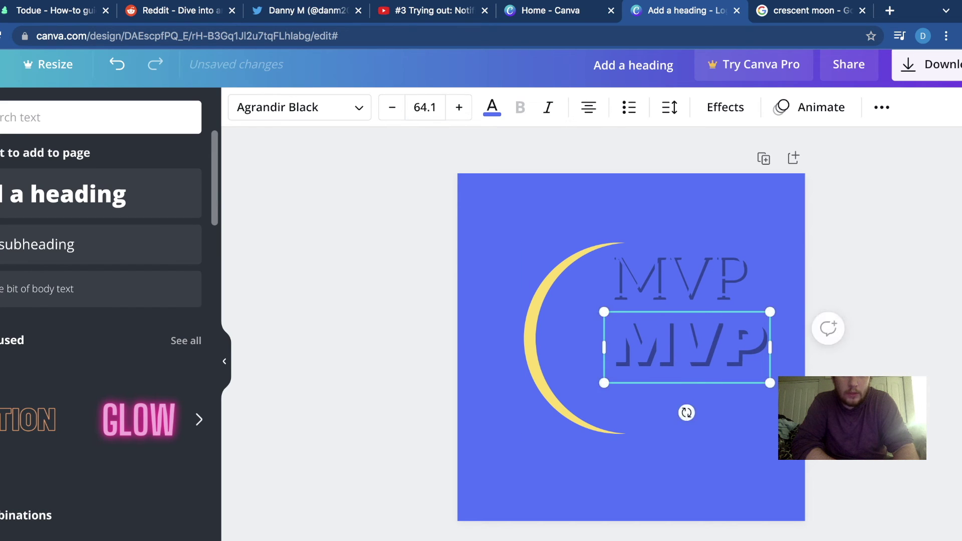
Set the lowest MVP copy in Finger Paint inside the moon and move the other two MVP texts to the page's upper edge
{"action": "left_click", "coordinate": [701, 452]}
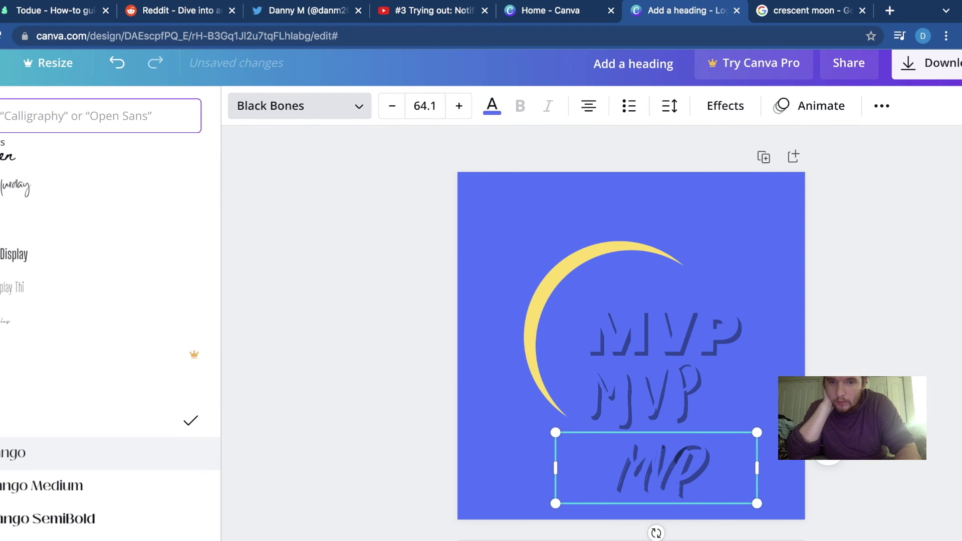
{"action": "key", "text": "Escape"}
{"action": "left_click", "coordinate": [506, 451]}
{"action": "left_click", "coordinate": [657, 468]}
{"action": "left_click", "coordinate": [852, 502]}
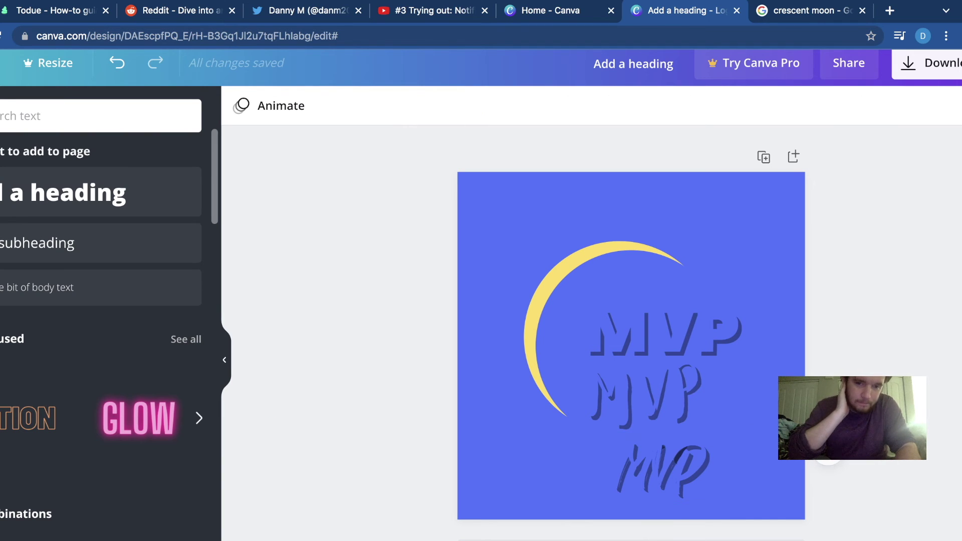
{"action": "left_click", "coordinate": [657, 469]}
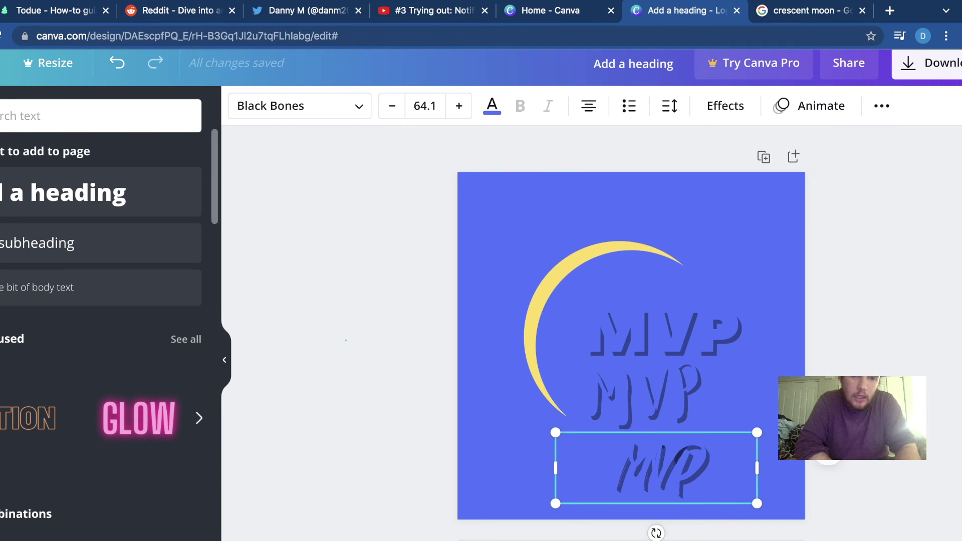
{"action": "left_click", "coordinate": [852, 501]}
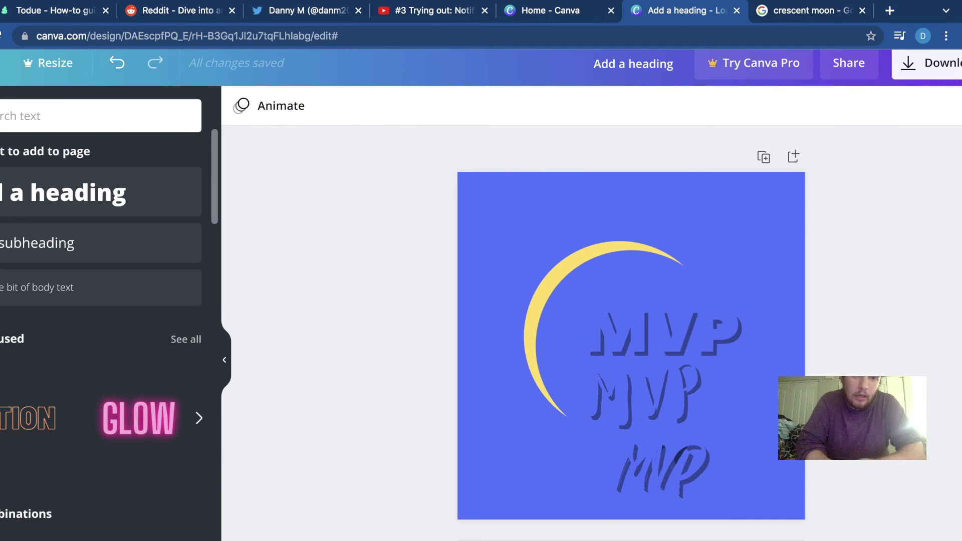
{"action": "left_click", "coordinate": [657, 468]}
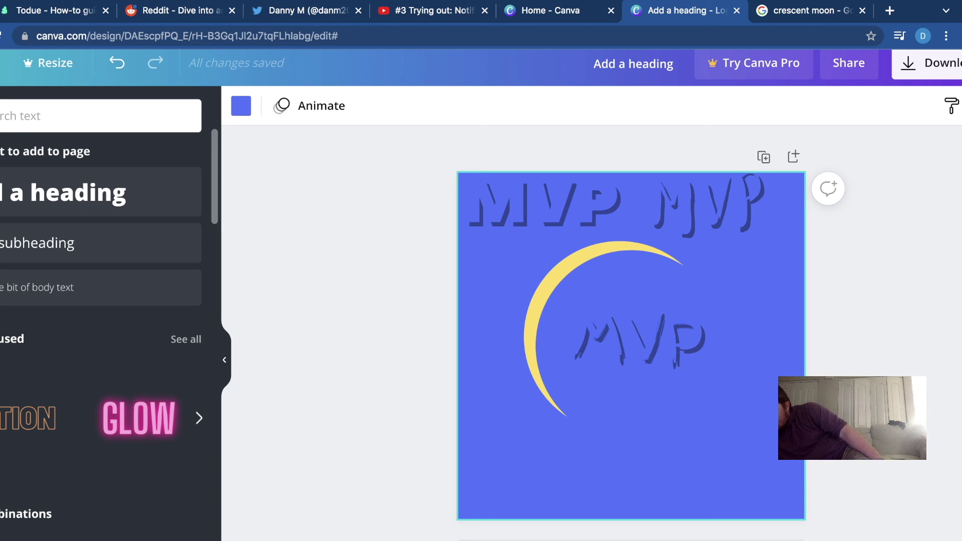
Set both the page background and the circle overlapping the yellow moon to white
{"action": "left_click", "coordinate": [241, 106]}
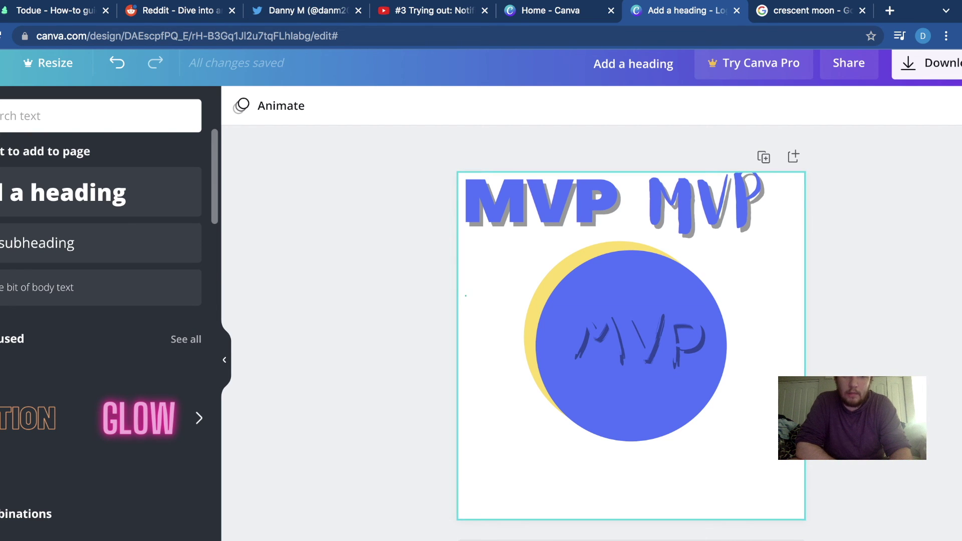
{"action": "left_click", "coordinate": [622, 479]}
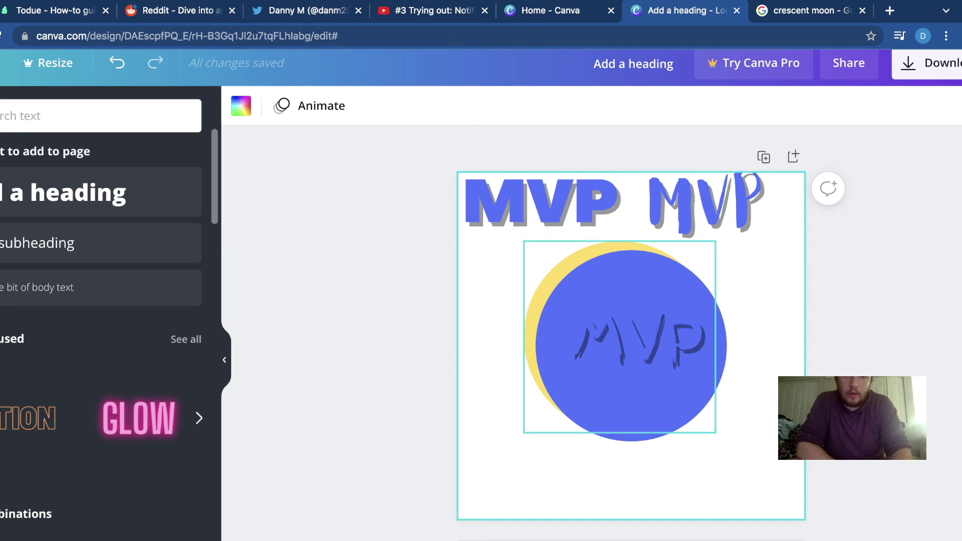
{"action": "left_click", "coordinate": [626, 342]}
{"action": "left_click", "coordinate": [632, 280]}
{"action": "key", "text": "Delete"}
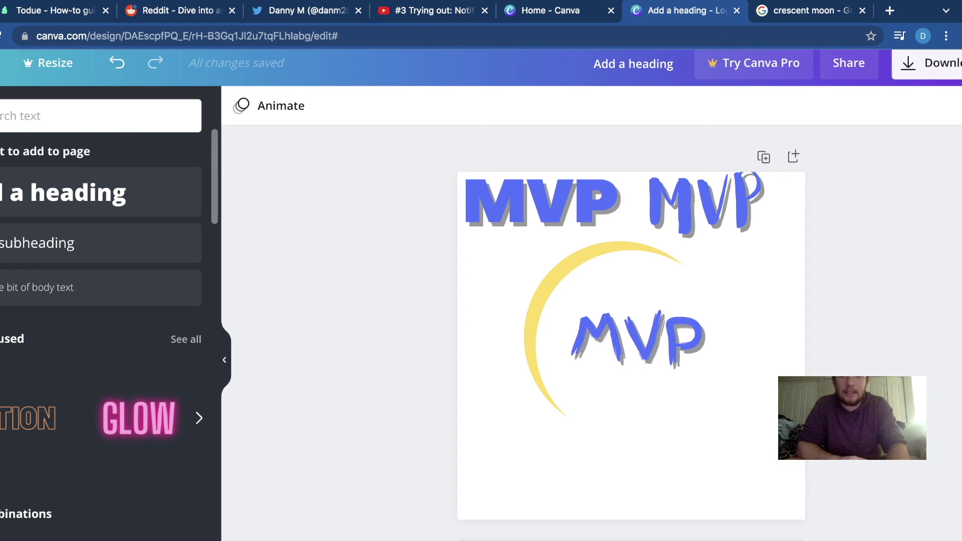
Try purple, light green and pink as the color of the central Finger Paint MVP text
{"action": "left_click", "coordinate": [469, 315]}
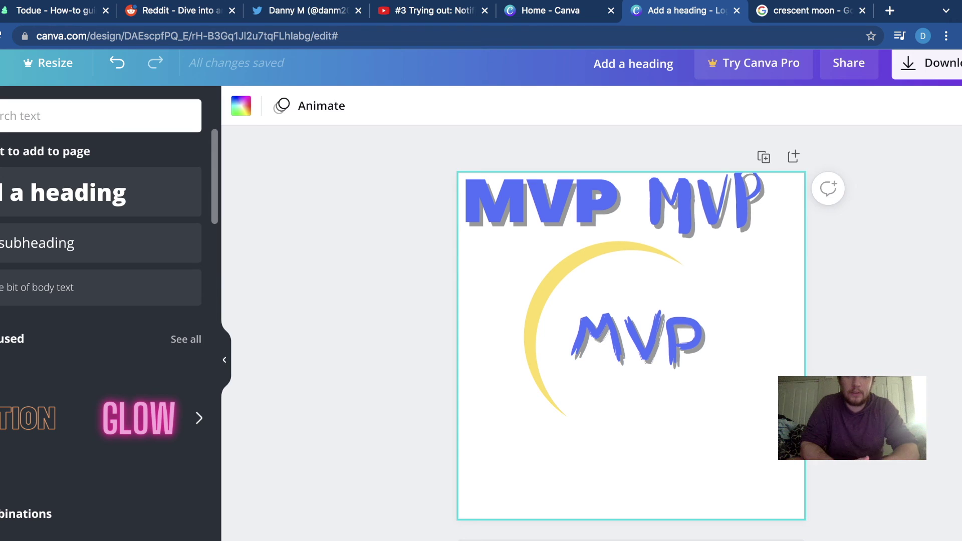
{"action": "left_click", "coordinate": [636, 337]}
{"action": "left_click", "coordinate": [492, 106]}
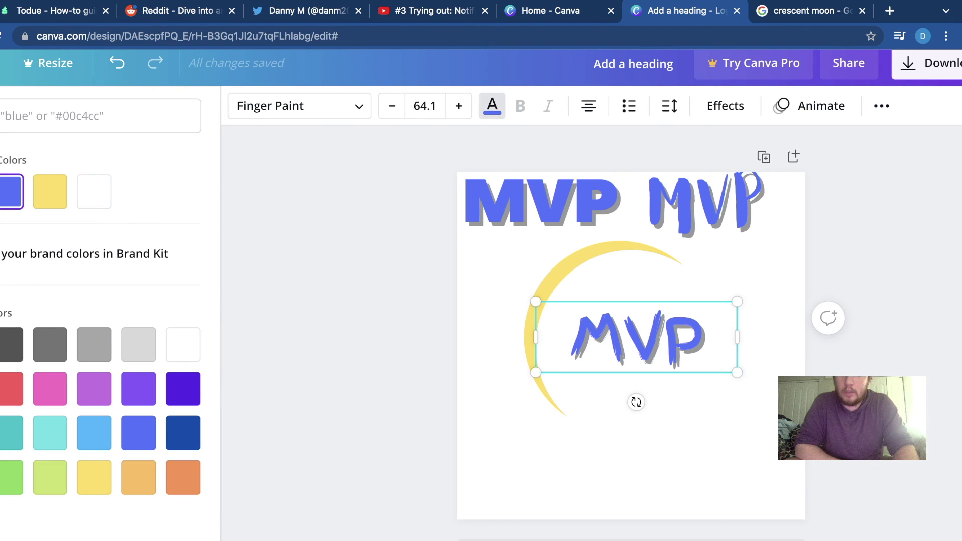
{"action": "left_click", "coordinate": [94, 389]}
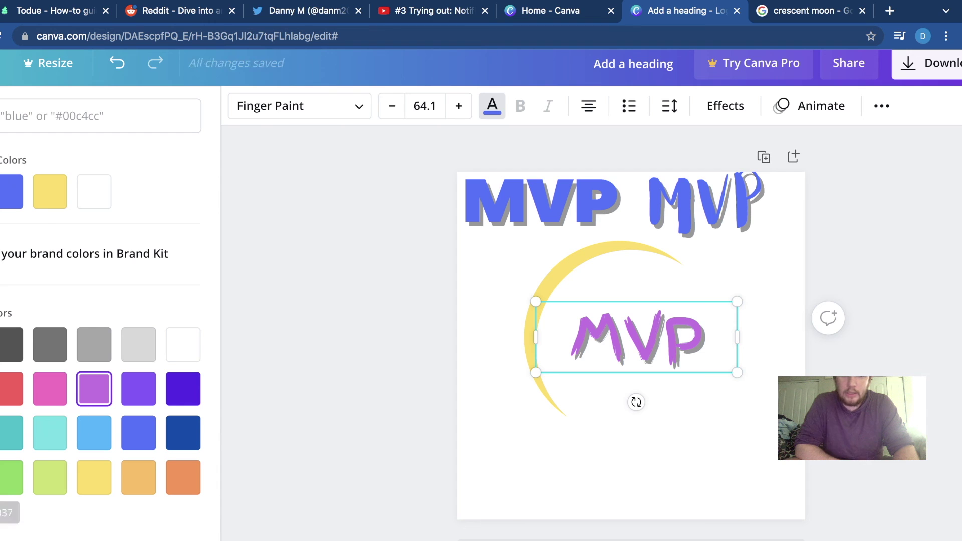
{"action": "left_click", "coordinate": [11, 477]}
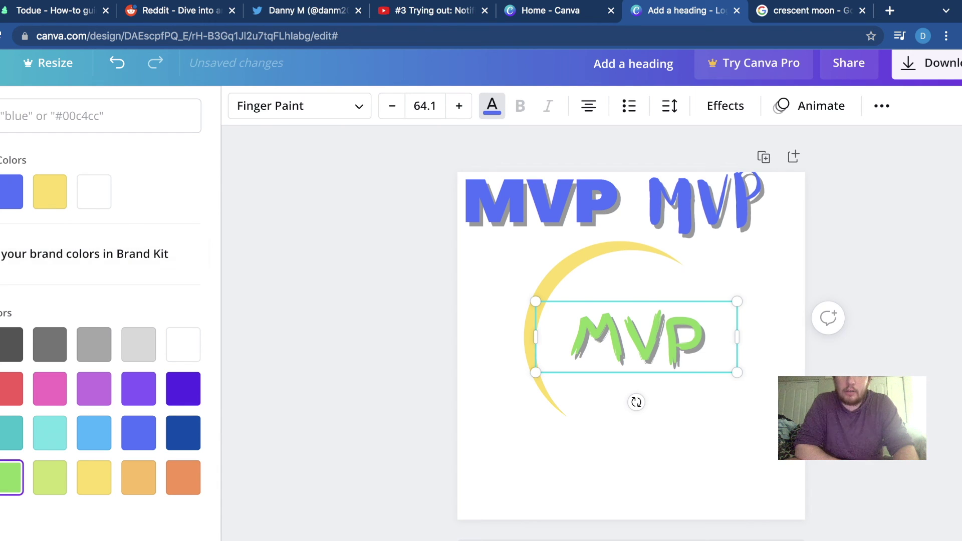
{"action": "left_click", "coordinate": [50, 389]}
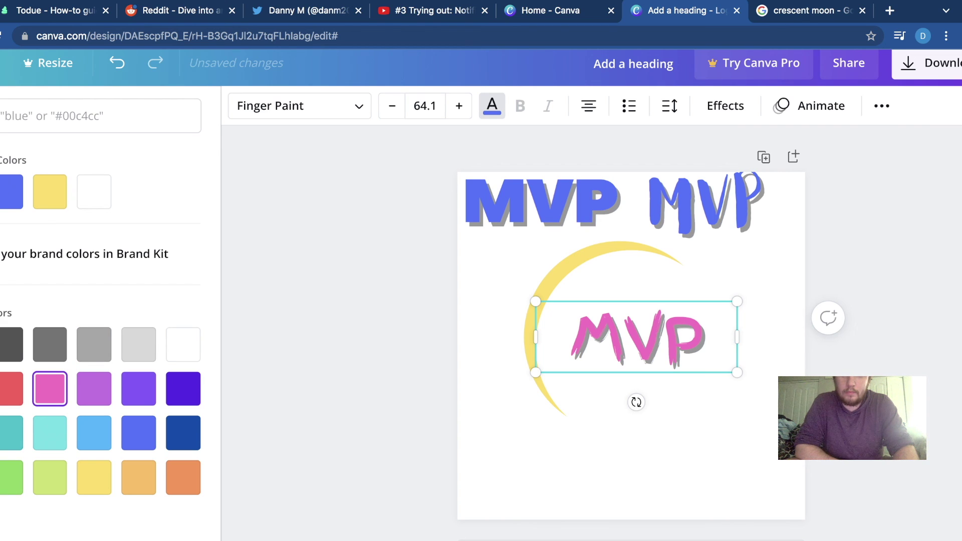
Compare light red and bright red on the central Finger Paint MVP text and keep light red
{"action": "left_click", "coordinate": [9, 389]}
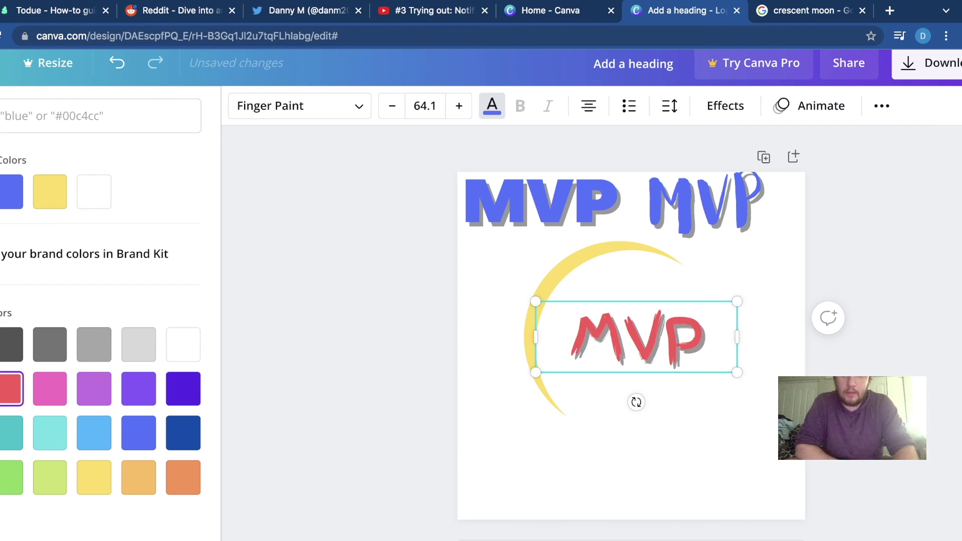
{"action": "left_click", "coordinate": [0, 389]}
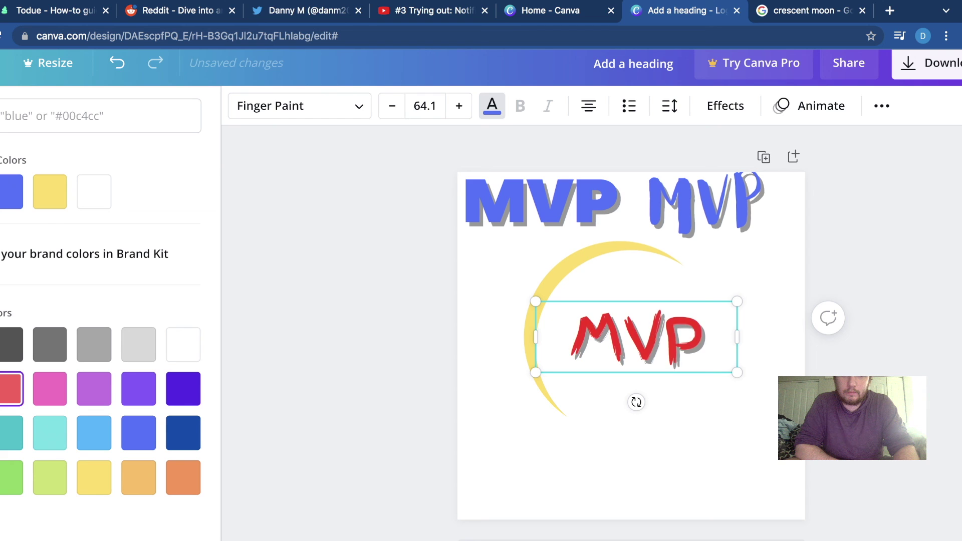
{"action": "left_click", "coordinate": [9, 389]}
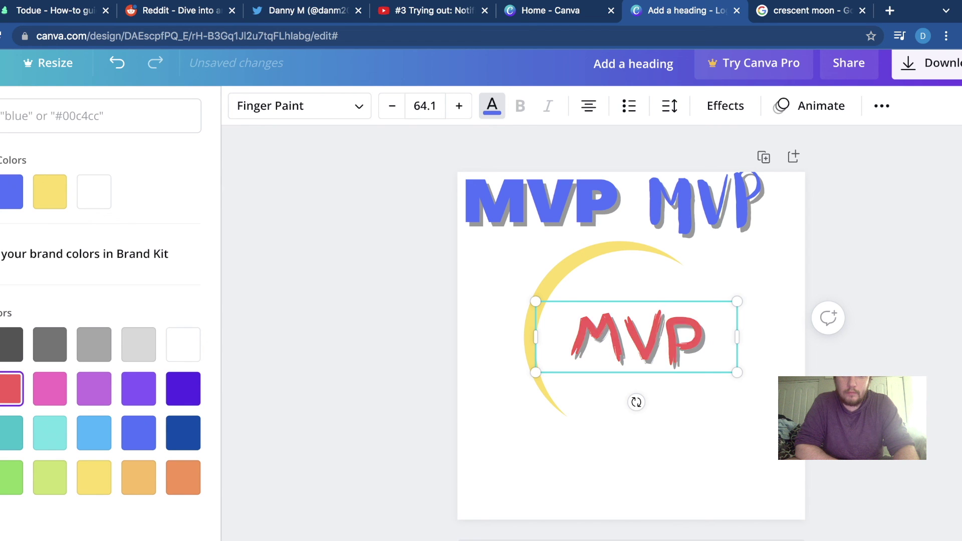
{"action": "key", "text": "Escape"}
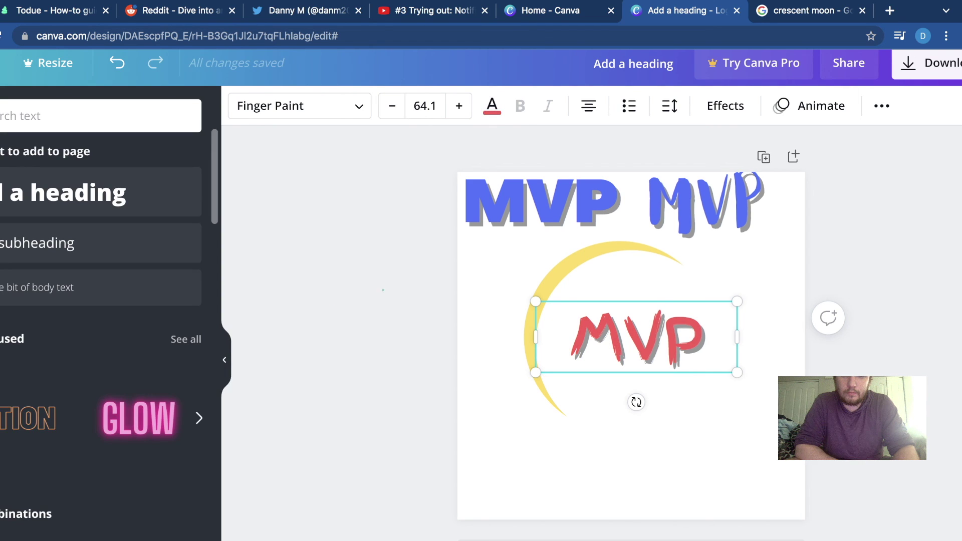
Place the Aloja MVP text inside the moon beneath the Finger Paint MVP and color it the same light red
{"action": "key", "text": "Escape"}
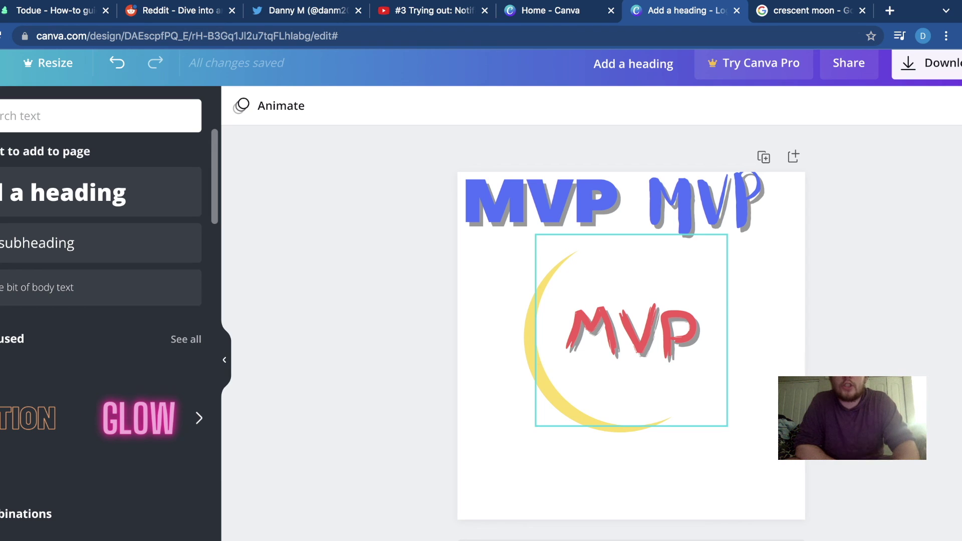
{"action": "left_click", "coordinate": [707, 203]}
{"action": "left_click_drag", "start_coordinate": [706, 203], "coordinate": [633, 369]}
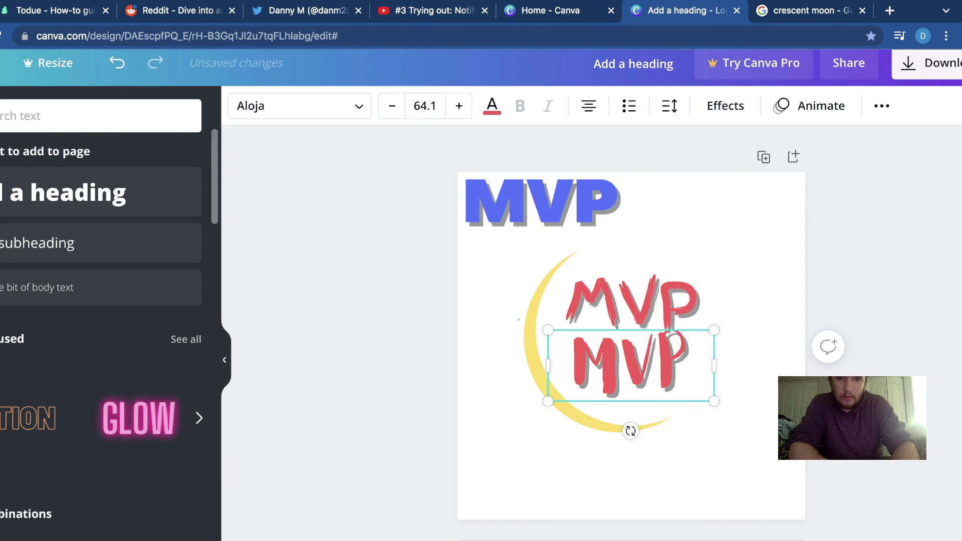
{"action": "left_click", "coordinate": [646, 466]}
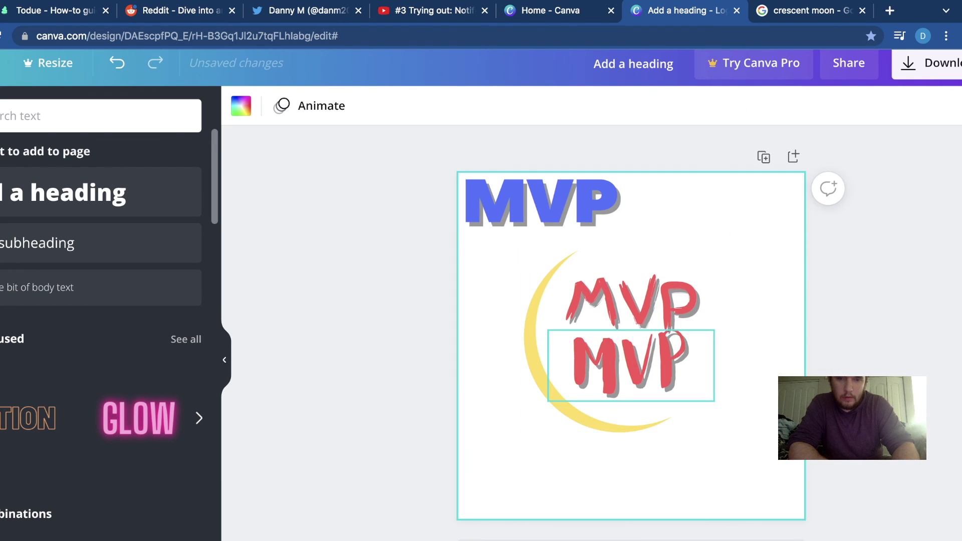
Delete the blue Agrandir Black MVP and arrange the red texts with Finger Paint inside the moon and Aloja below it
{"action": "left_click", "coordinate": [556, 208]}
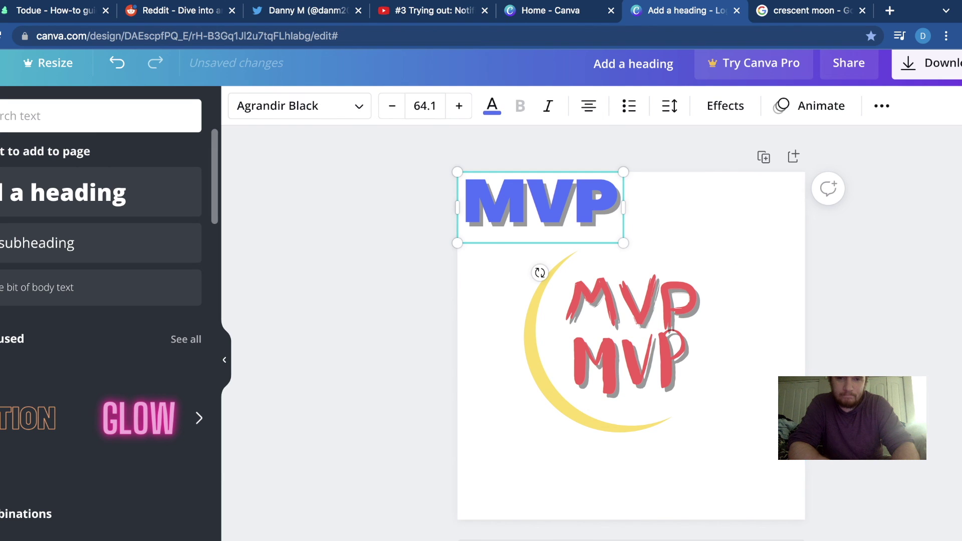
{"action": "left_click", "coordinate": [716, 451]}
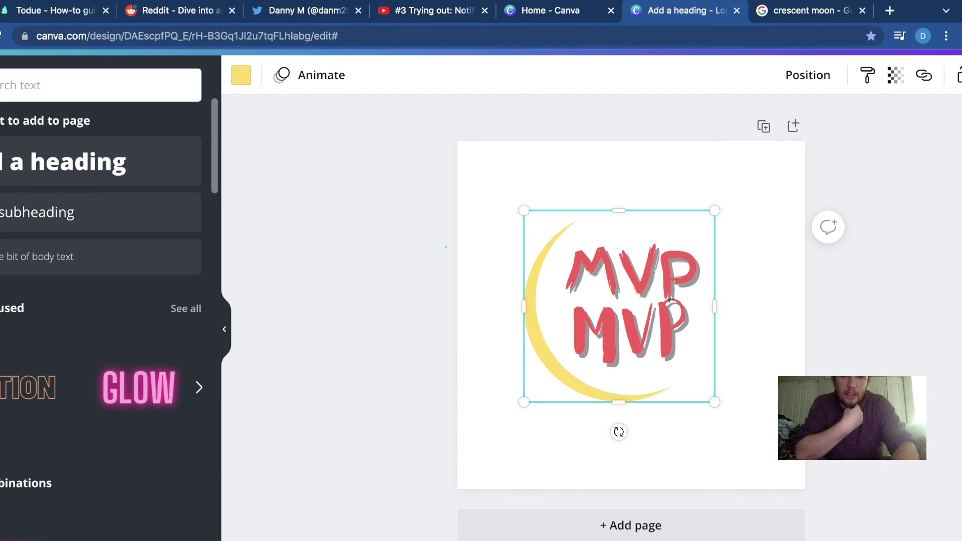
{"action": "left_click", "coordinate": [445, 247]}
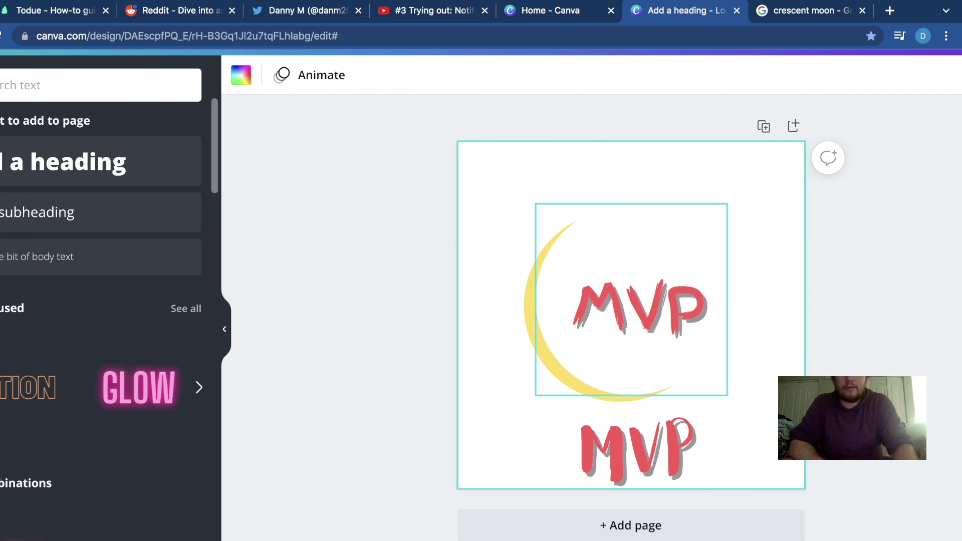
Try the MVP texts' light red as the crescent moon's color and undo the change
{"action": "left_click", "coordinate": [626, 358]}
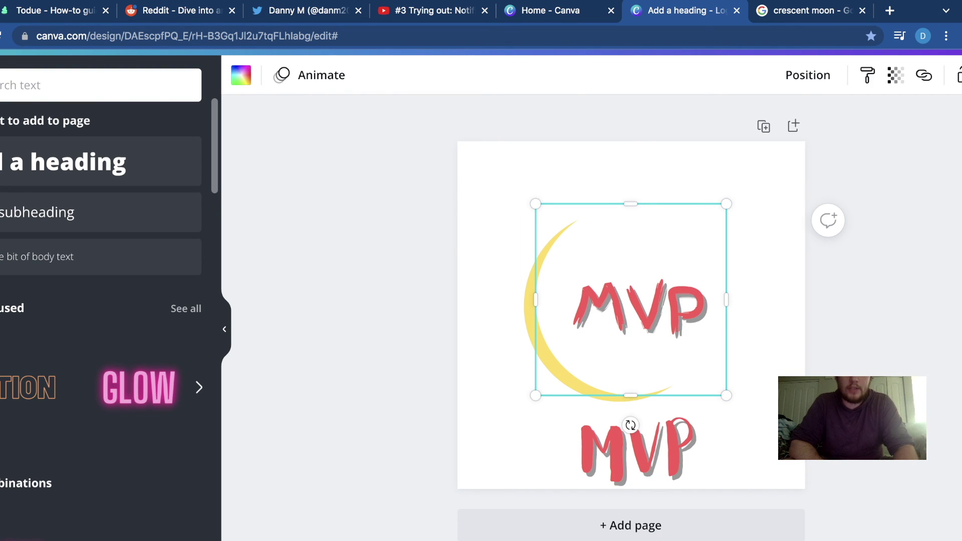
{"action": "left_click", "coordinate": [756, 341]}
{"action": "left_click", "coordinate": [621, 368]}
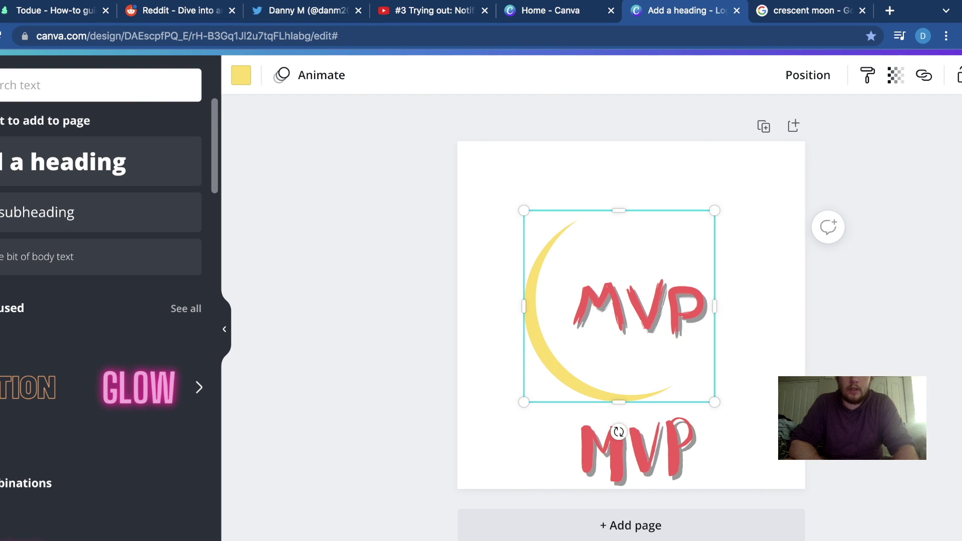
{"action": "left_click", "coordinate": [241, 74]}
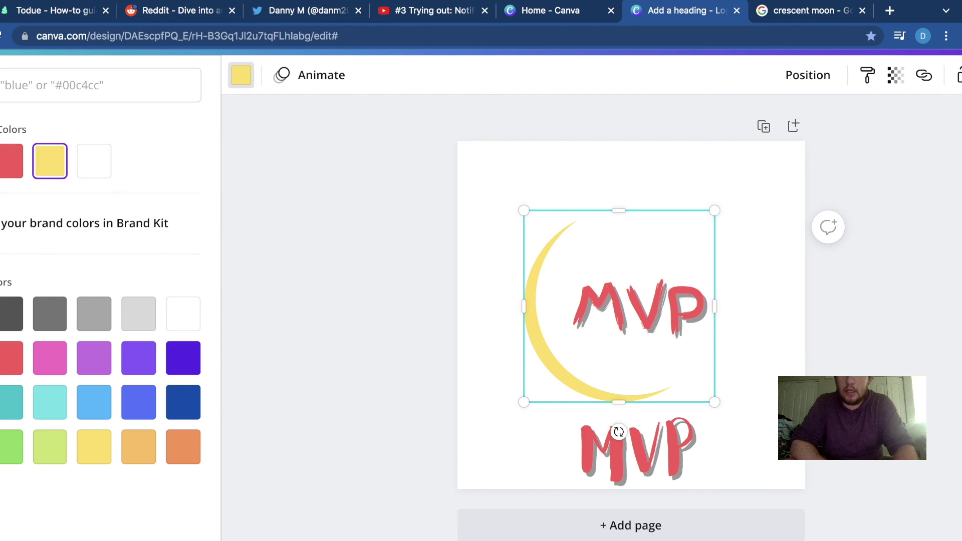
{"action": "left_click", "coordinate": [10, 161]}
{"action": "left_click", "coordinate": [303, 220]}
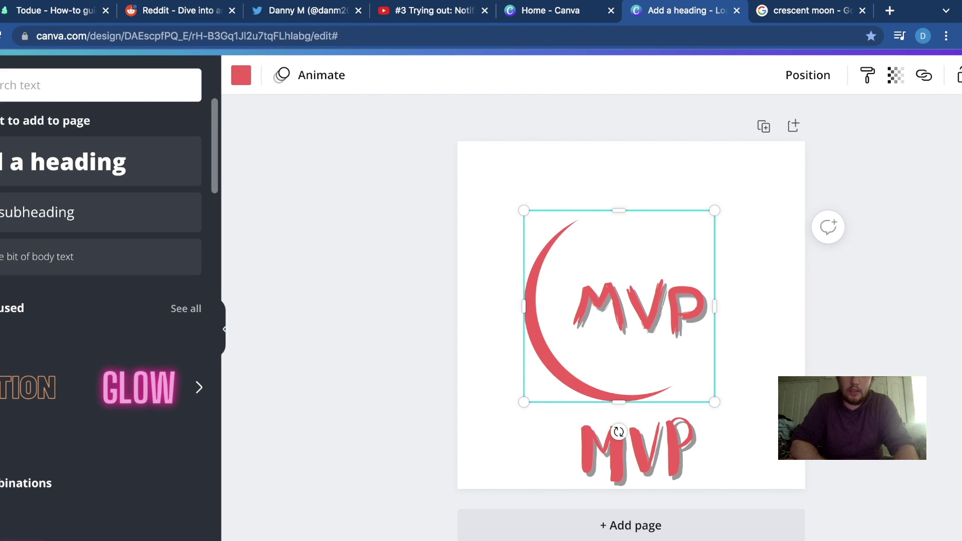
{"action": "key", "text": "ctrl+z"}
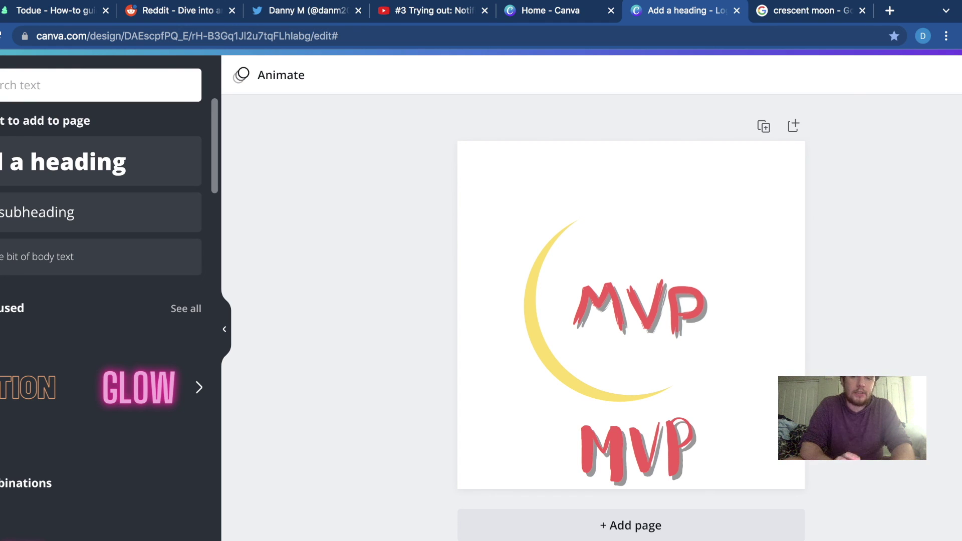
Swap the MVP texts by moving Finger Paint to the page's upper edge and Aloja into the middle of the moon
{"action": "left_click", "coordinate": [638, 307]}
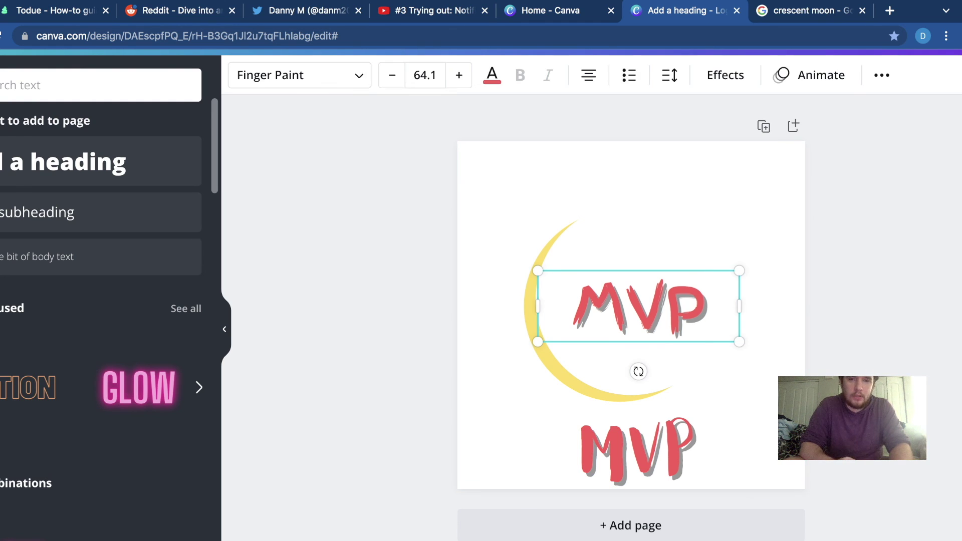
{"action": "left_click", "coordinate": [638, 454]}
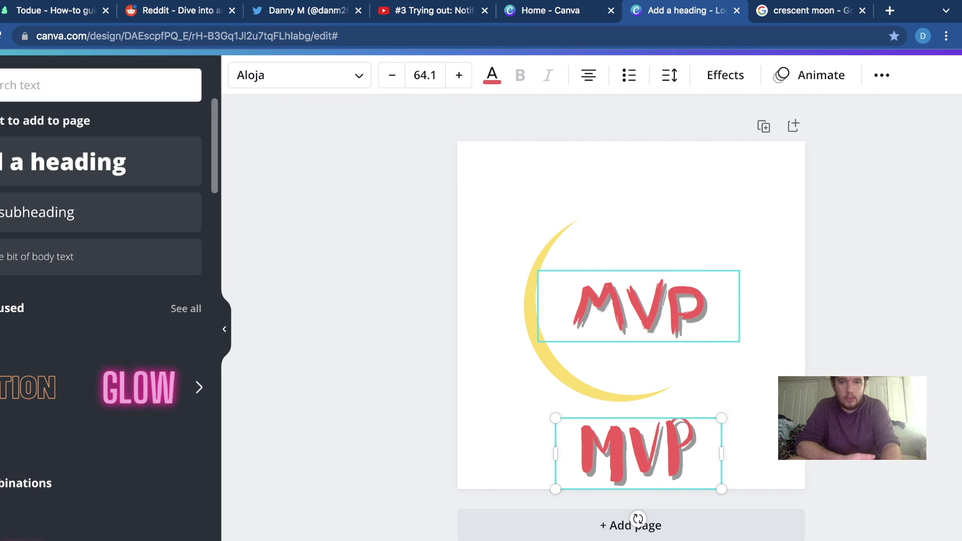
{"action": "left_click", "coordinate": [639, 308]}
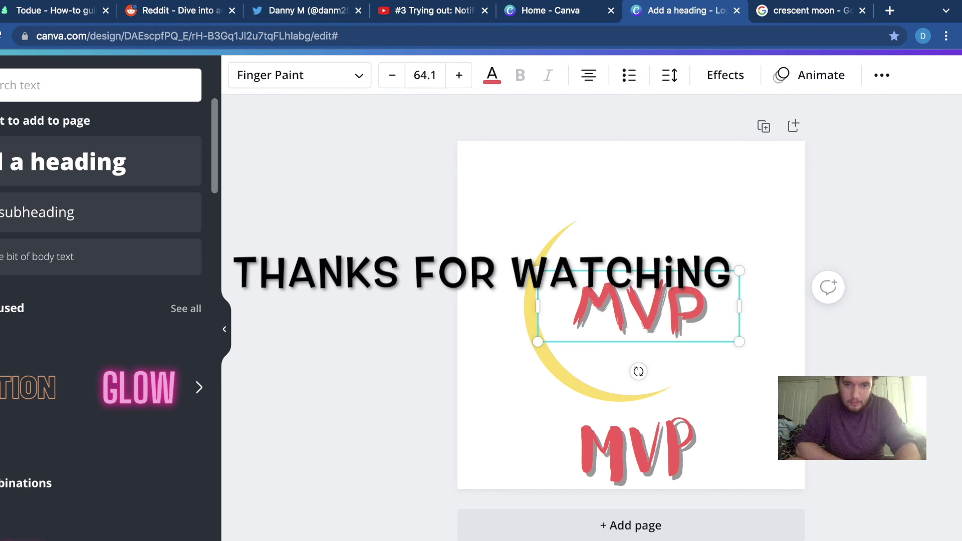
{"action": "left_click_drag", "start_coordinate": [638, 306], "coordinate": [550, 177]}
{"action": "left_click", "coordinate": [636, 451]}
{"action": "left_click_drag", "start_coordinate": [637, 451], "coordinate": [638, 305]}
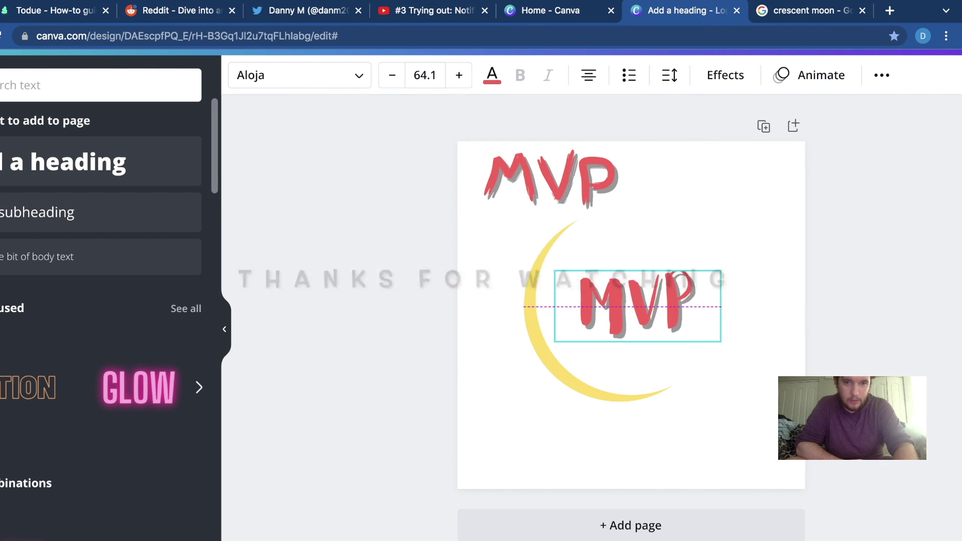